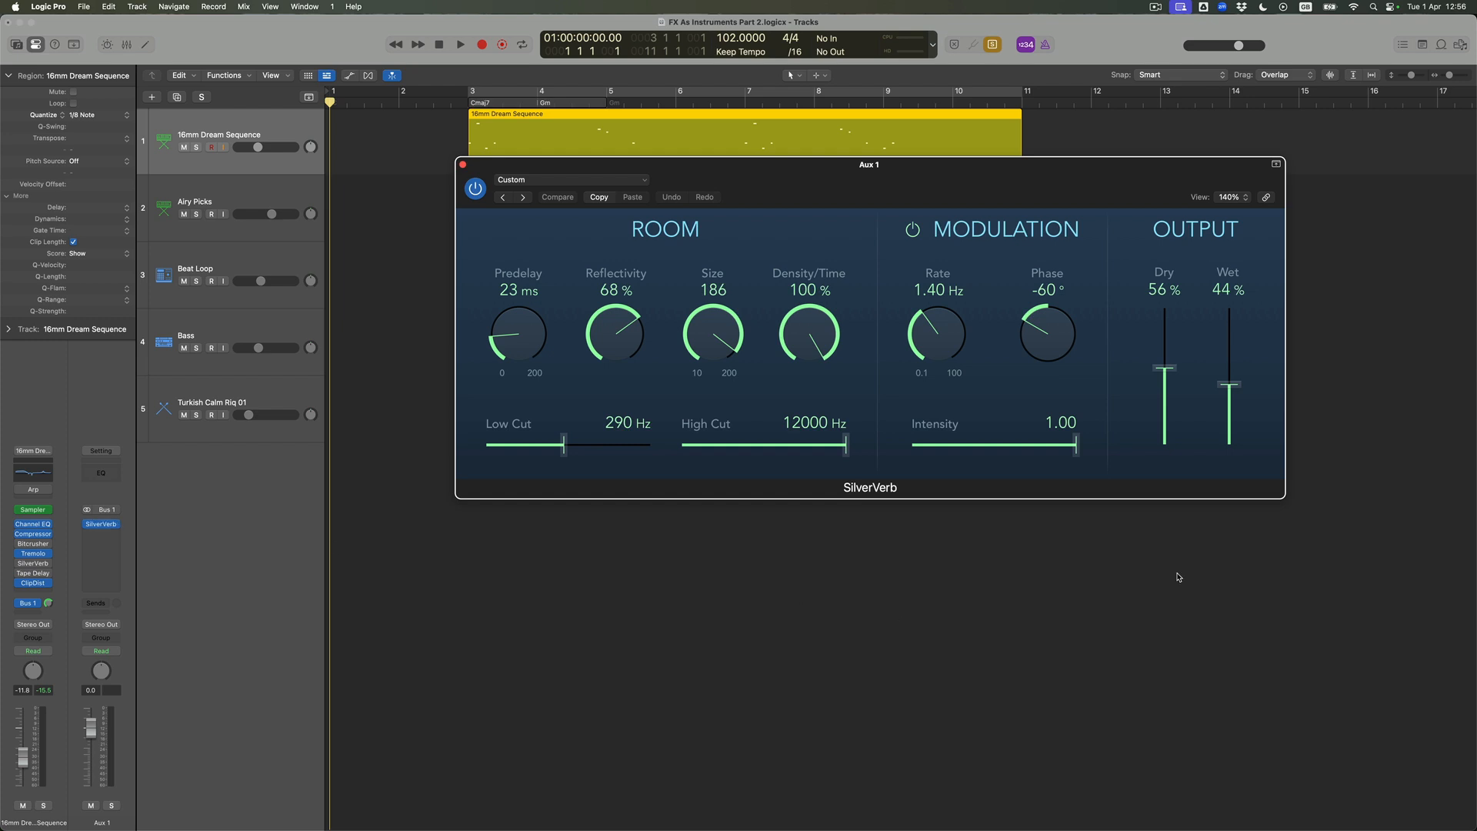
Step: Set the aux channel's SilverVerb output to 100% Wet and 0% Dry
drag(1238, 388, 1245, 318)
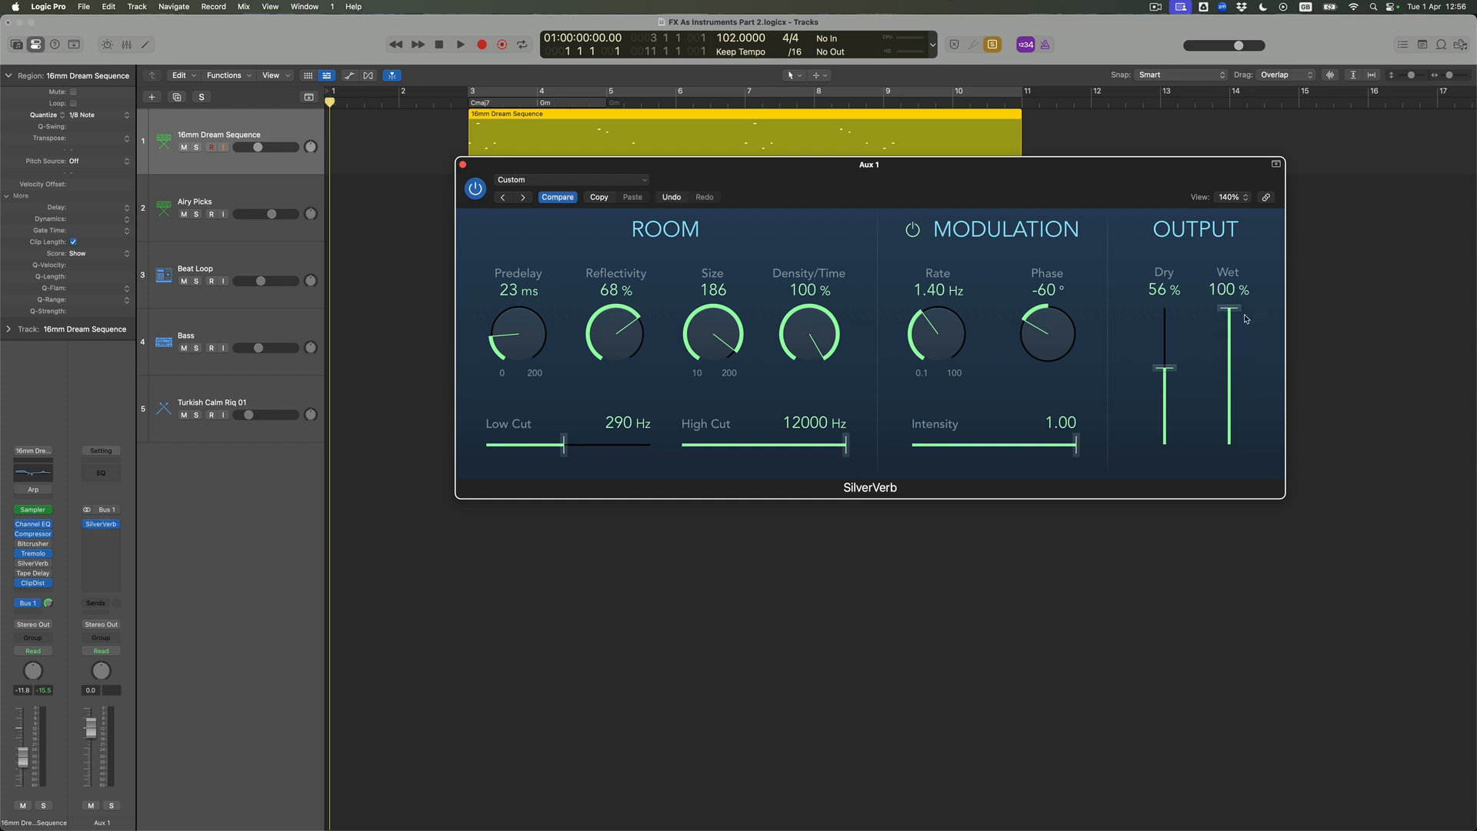
drag(1171, 383, 1170, 467)
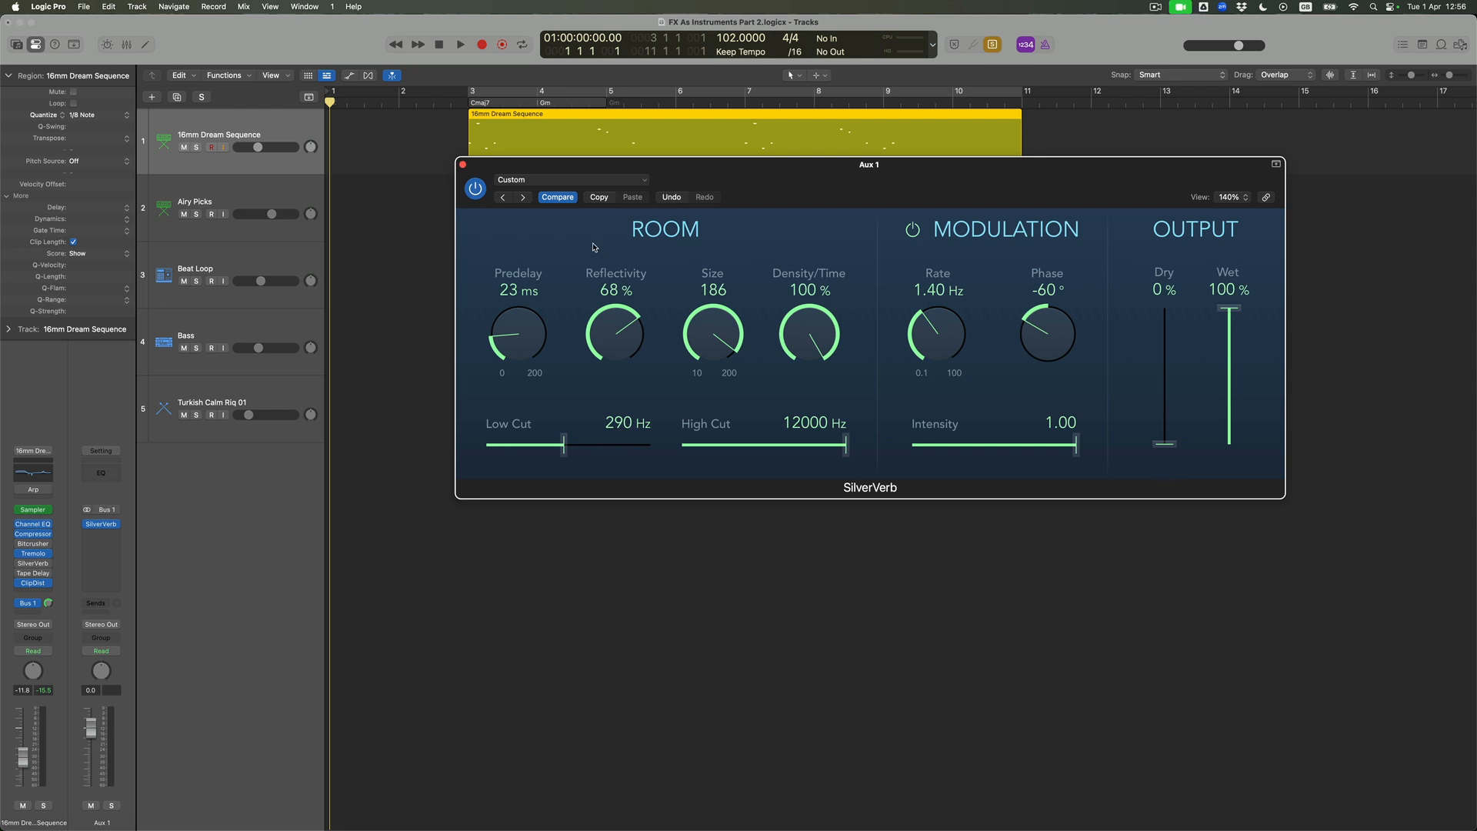
double_click(443, 103)
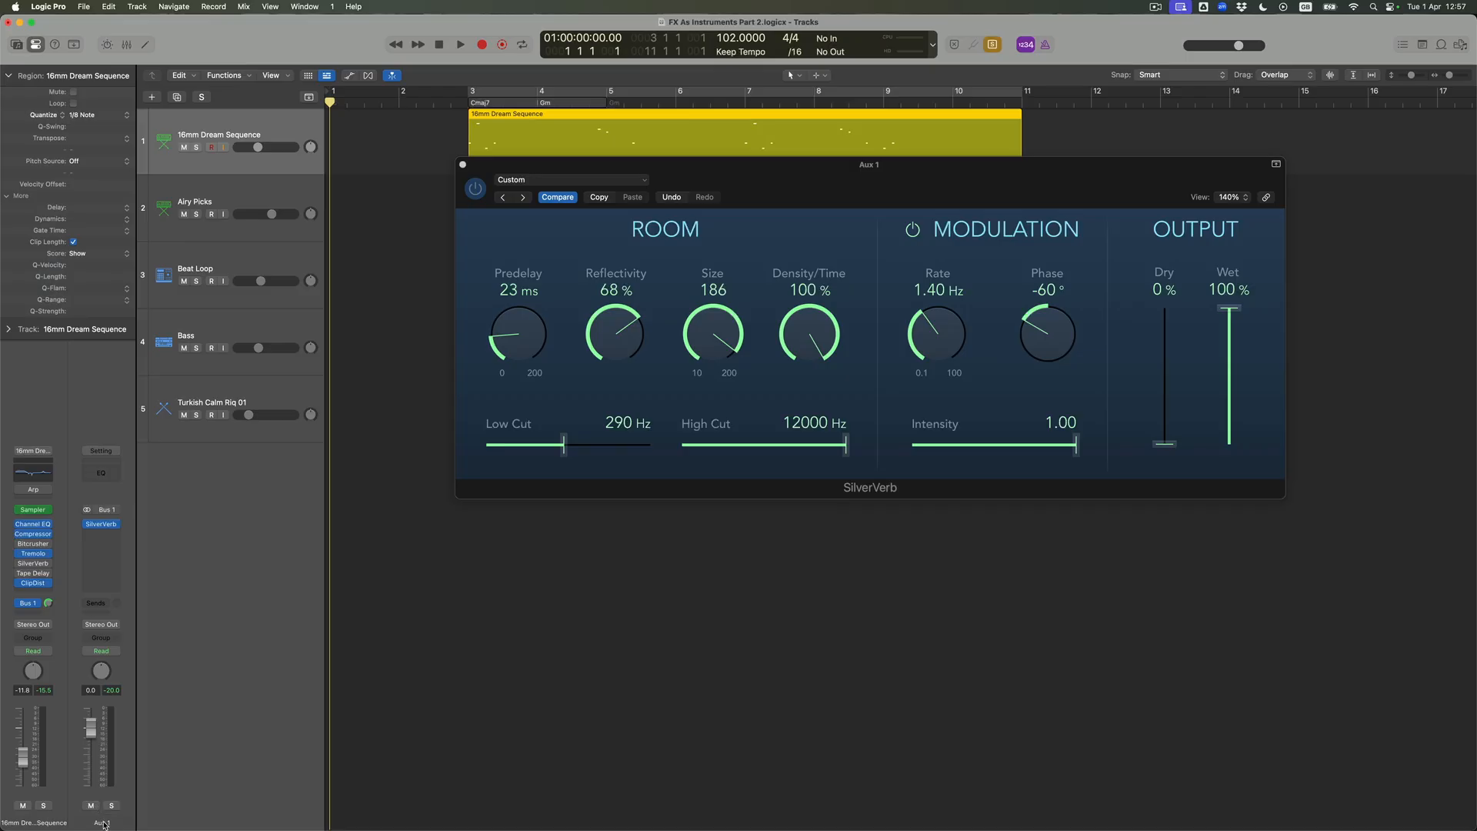
Step: Rename the Aux 1 channel strip SilverVerb and close the reverb's plug-in window
double_click(103, 821)
text(SilverVerb)
key(Return)
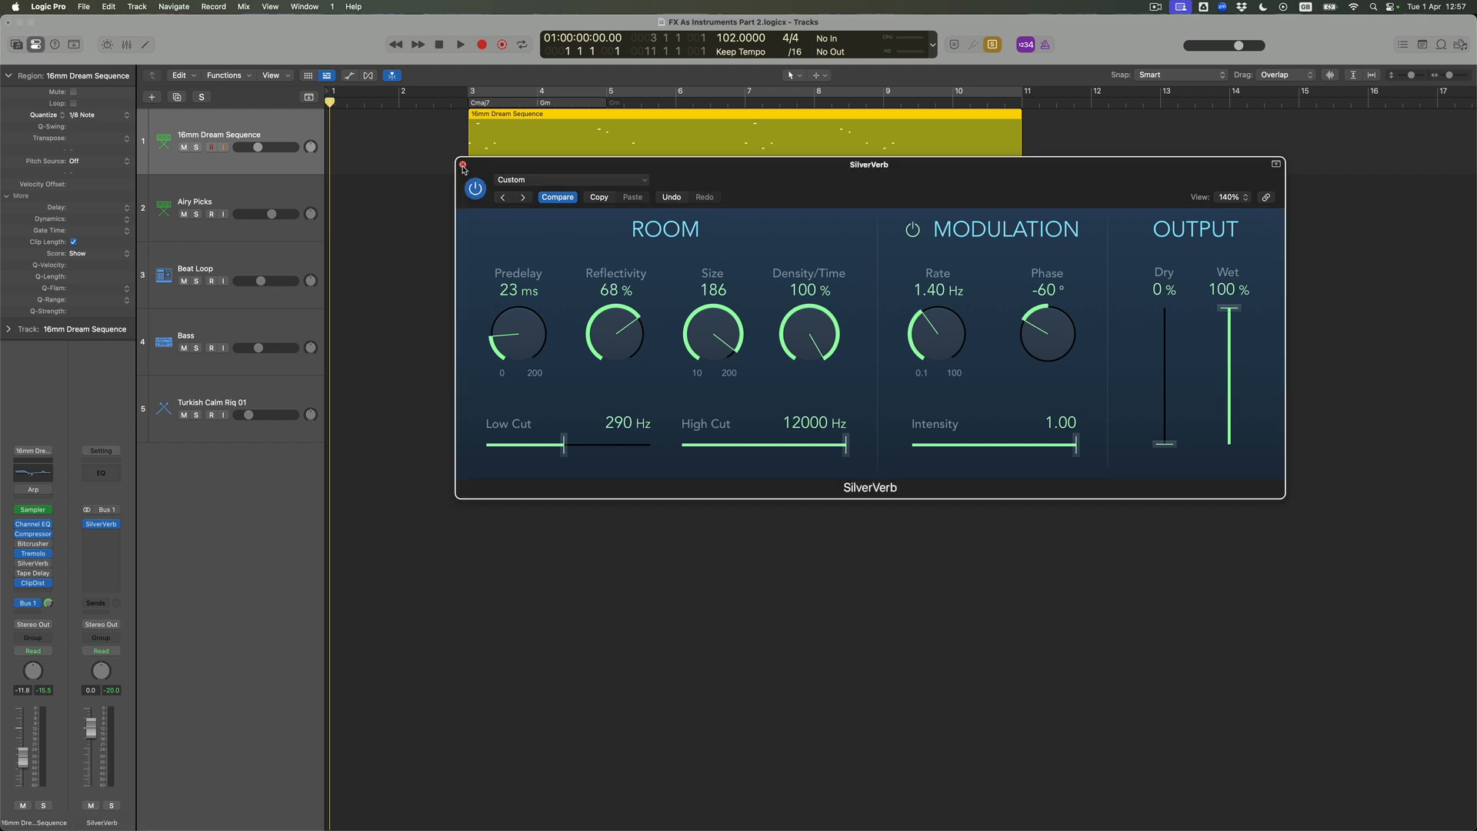
click(463, 165)
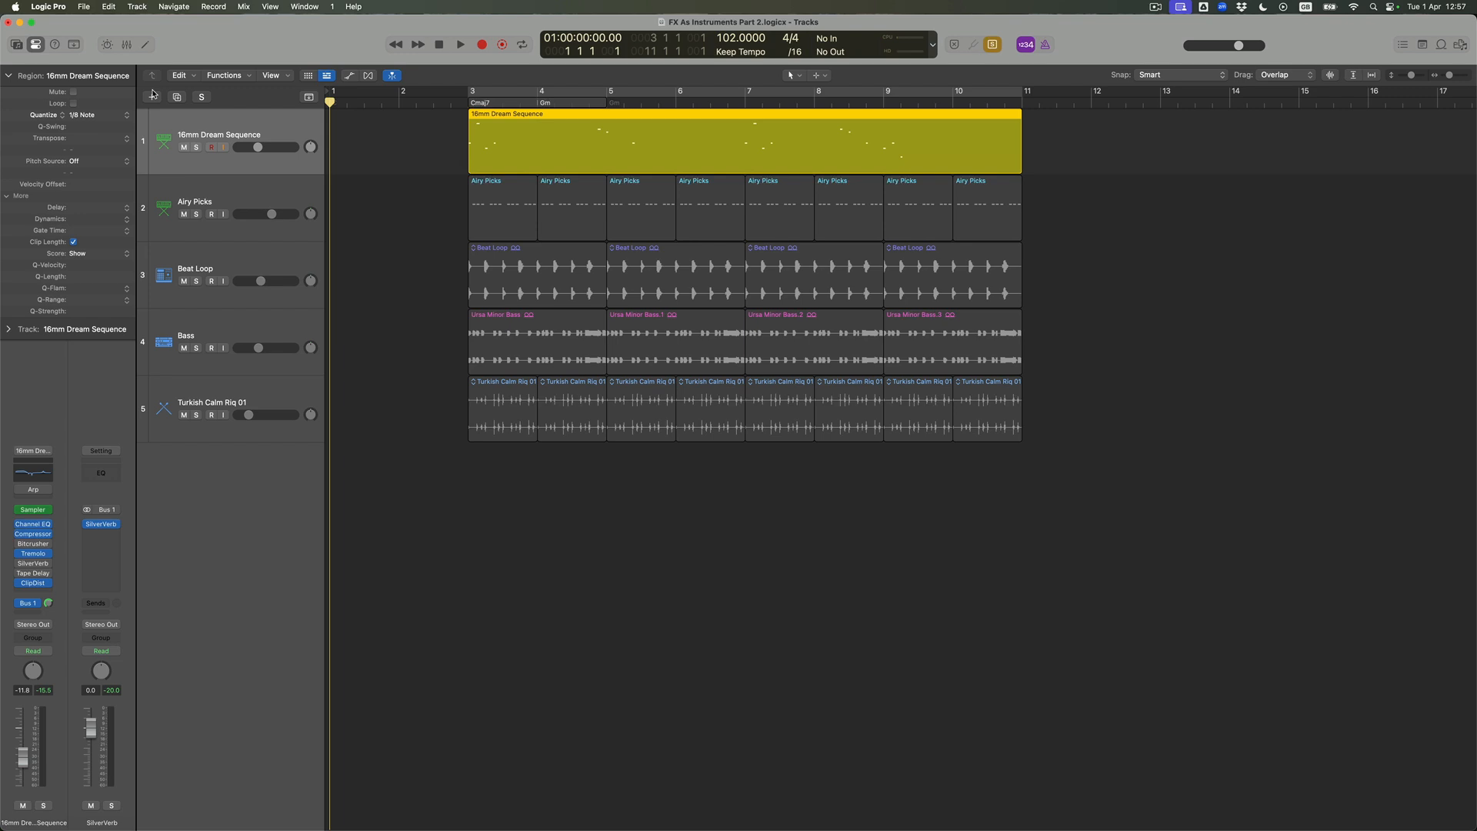
Step: Show the mixer, solo the SilverVerb aux channel and play back the project
click(127, 46)
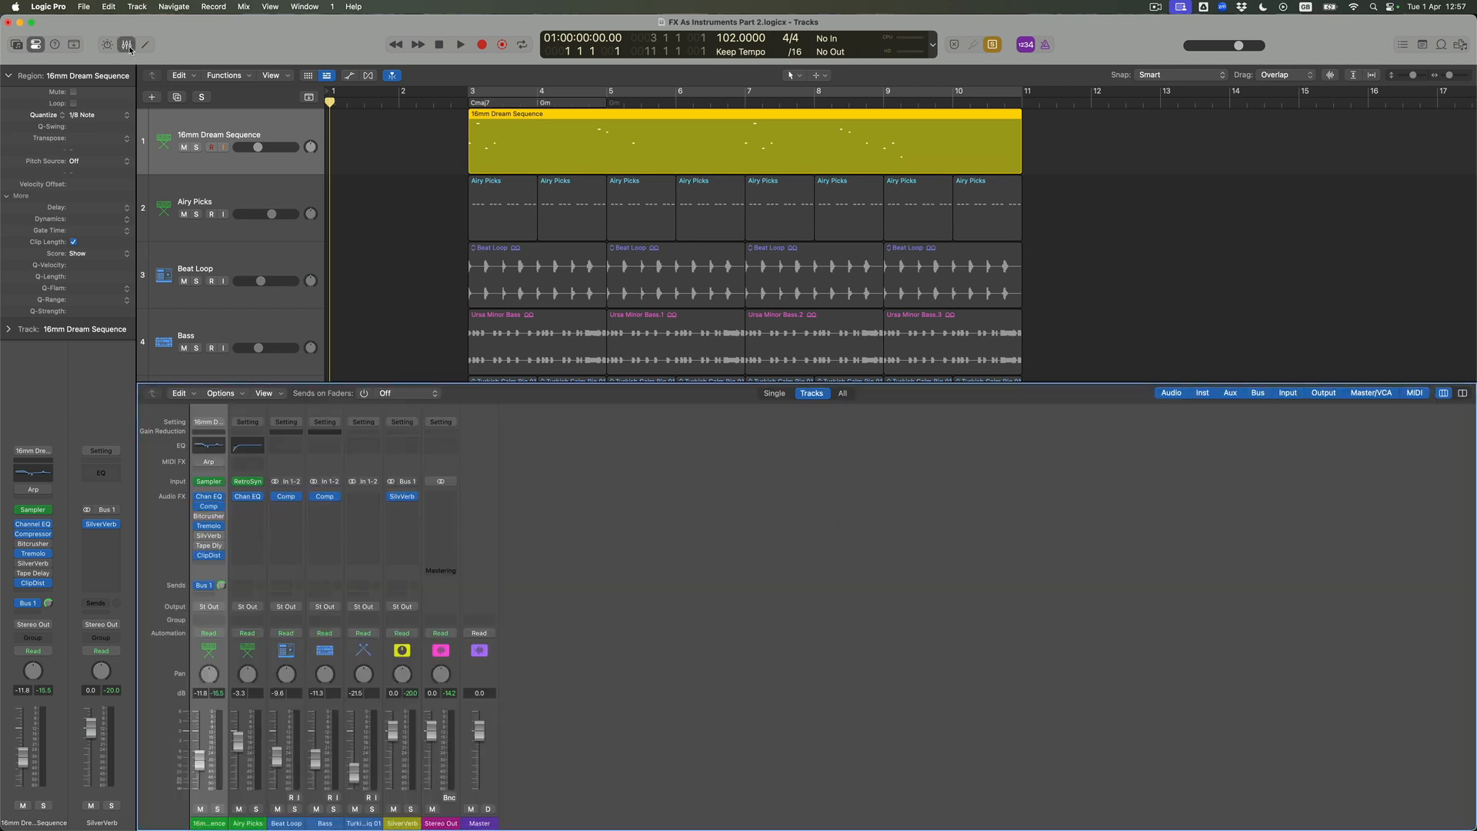
click(411, 809)
click(460, 101)
key(space)
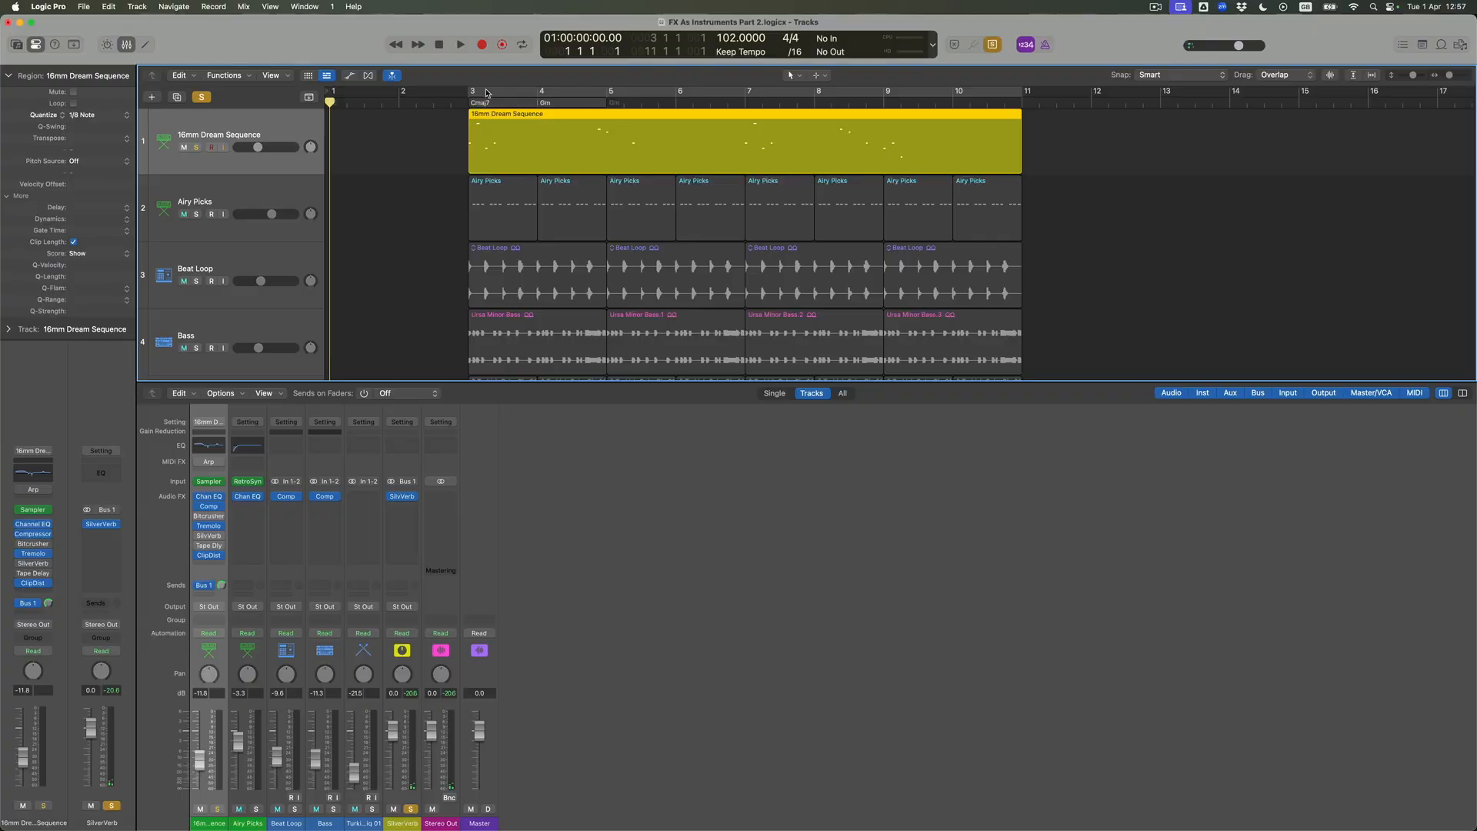
Step: Turn on the cycle range and extend it to run from bar 3 to bar 14
click(486, 92)
drag(1032, 158, 1223, 175)
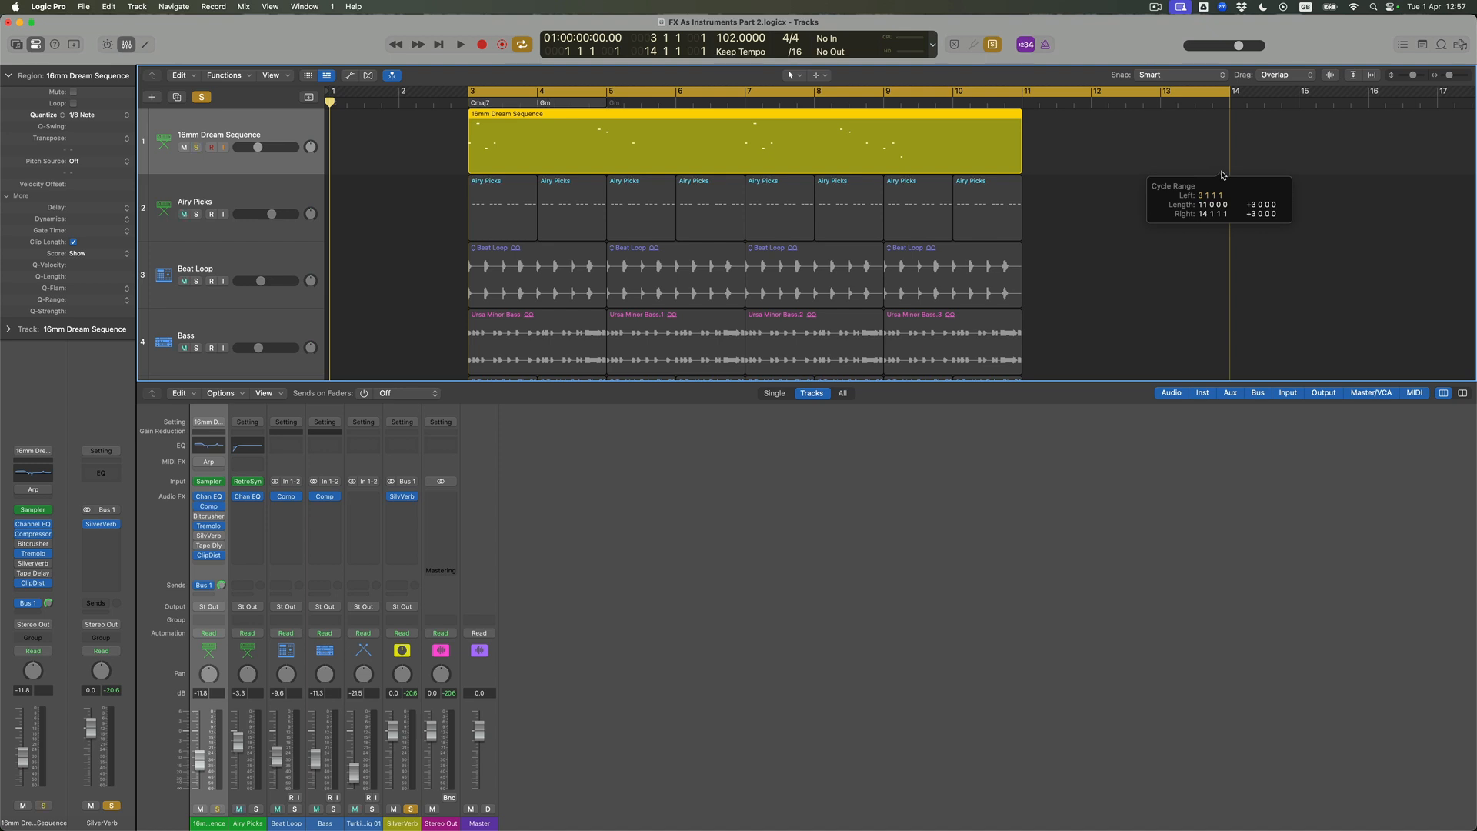
drag(1222, 175, 1222, 175)
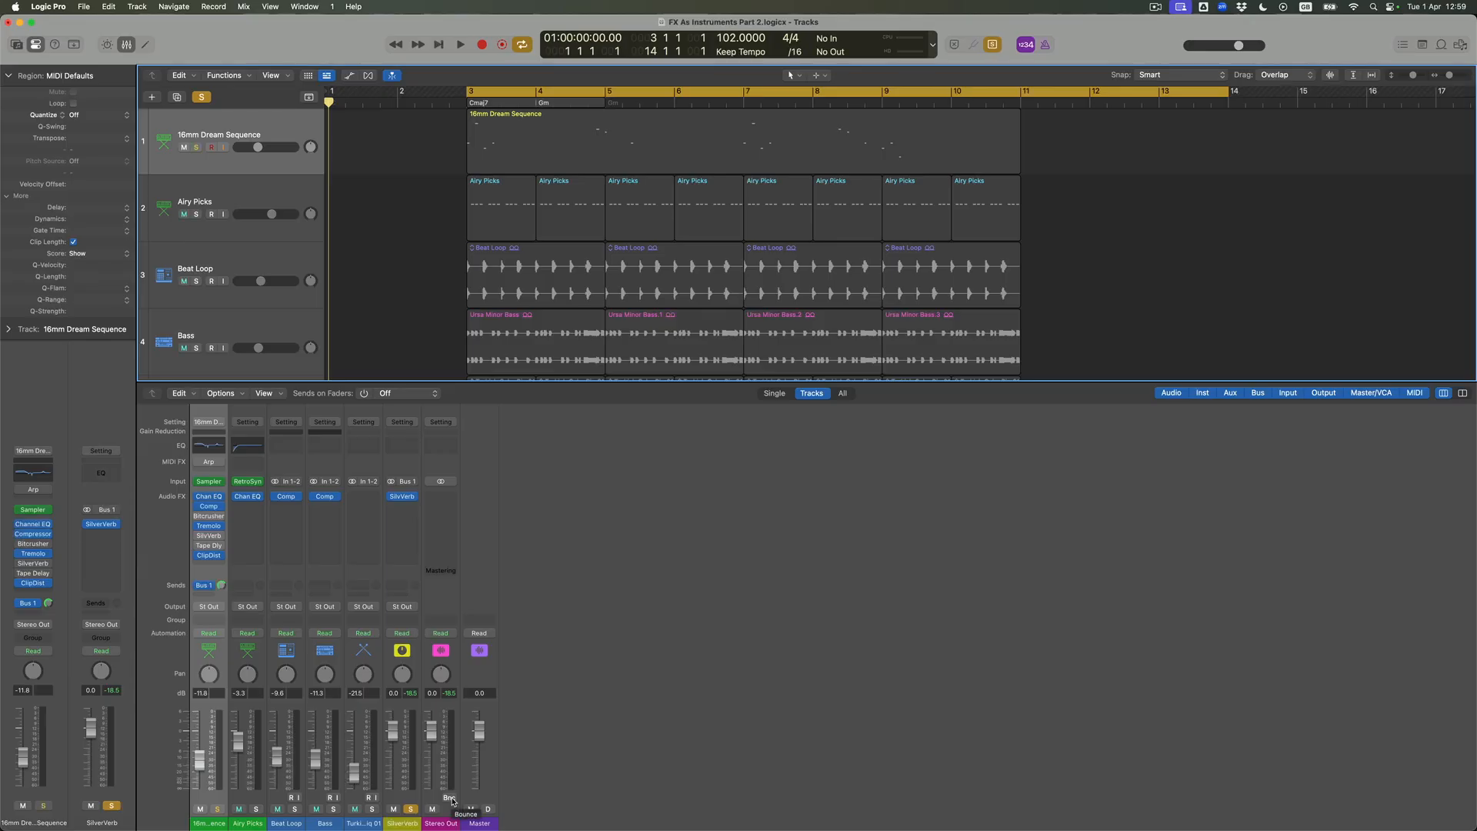
Step: Set up a PCM WAVE bounce of the stereo output with Add to Project enabled
click(450, 798)
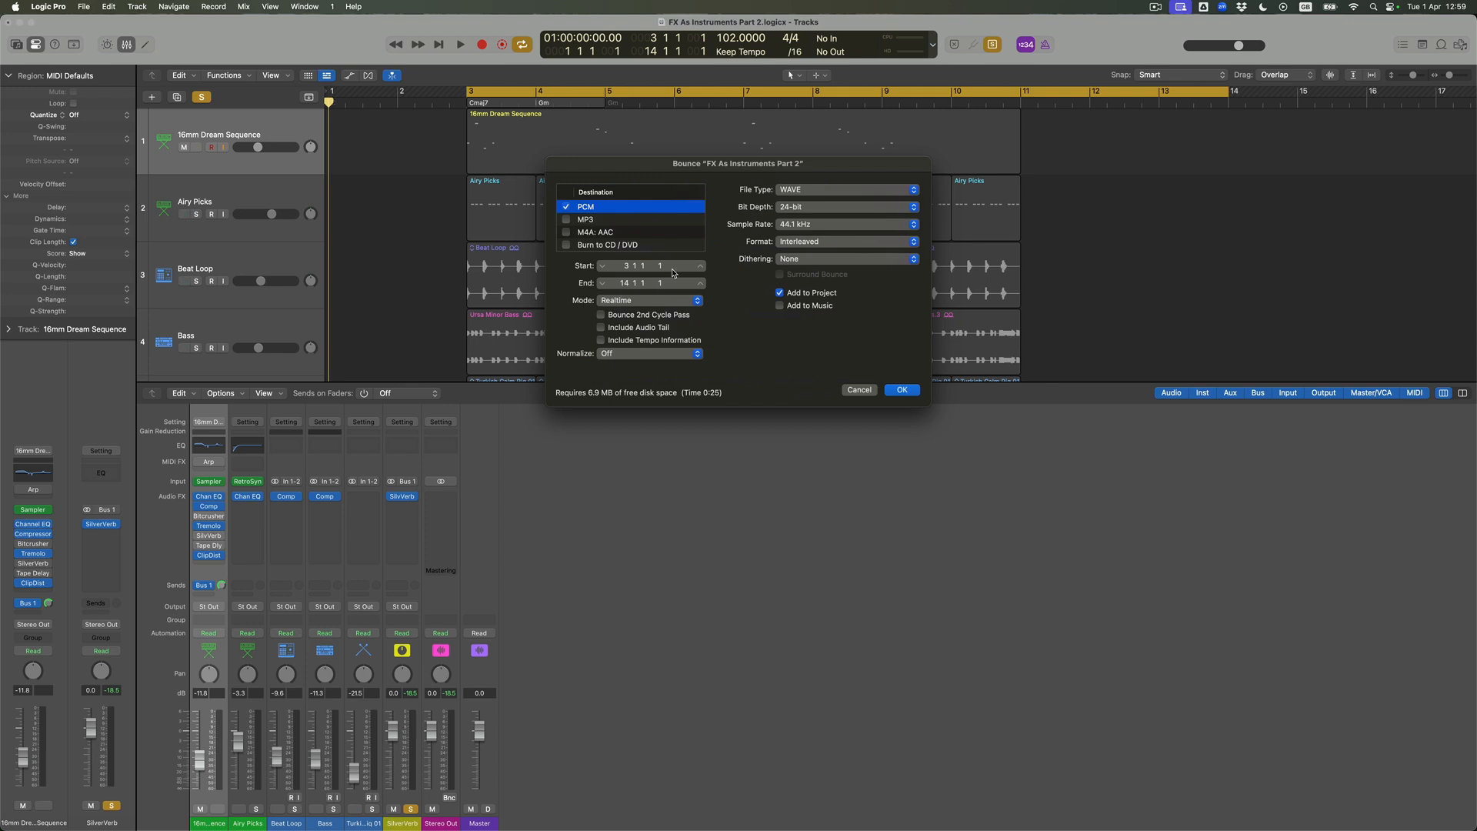
click(781, 293)
click(780, 294)
click(905, 391)
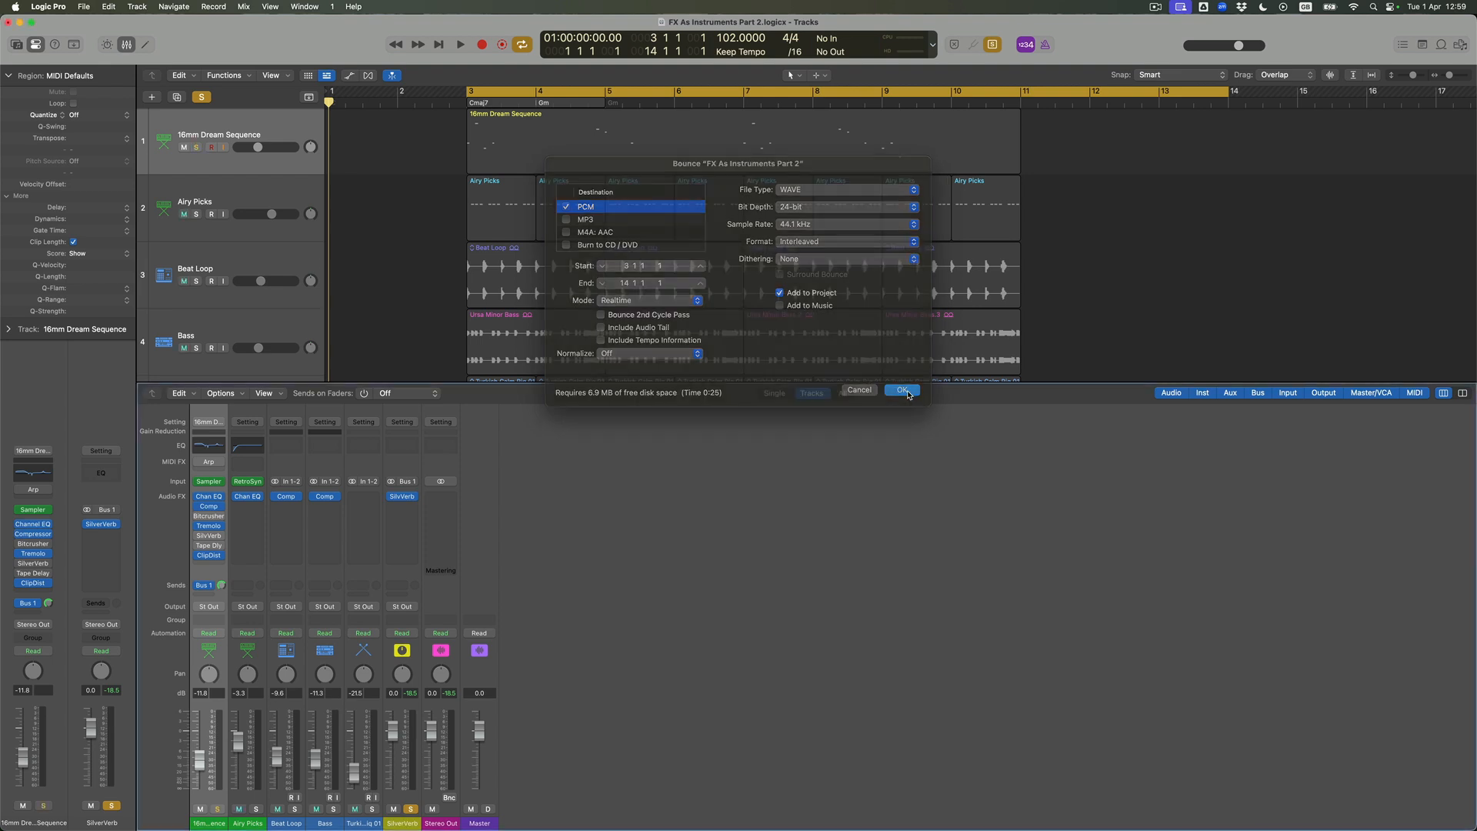
Step: Name the bounce SilverVerb, keep Audio Files as its destination folder and run the bounce
click(779, 164)
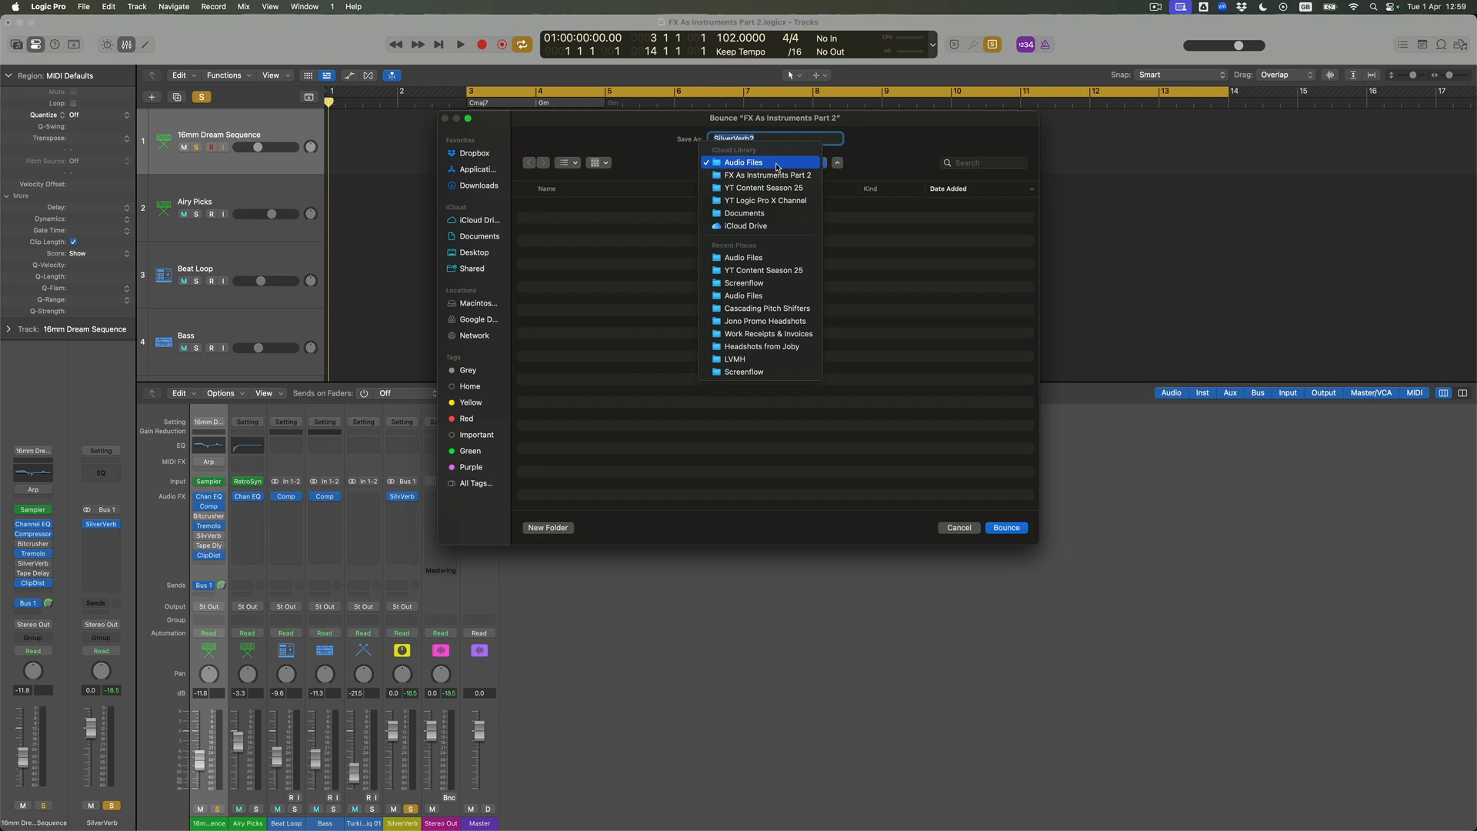
click(777, 164)
click(762, 137)
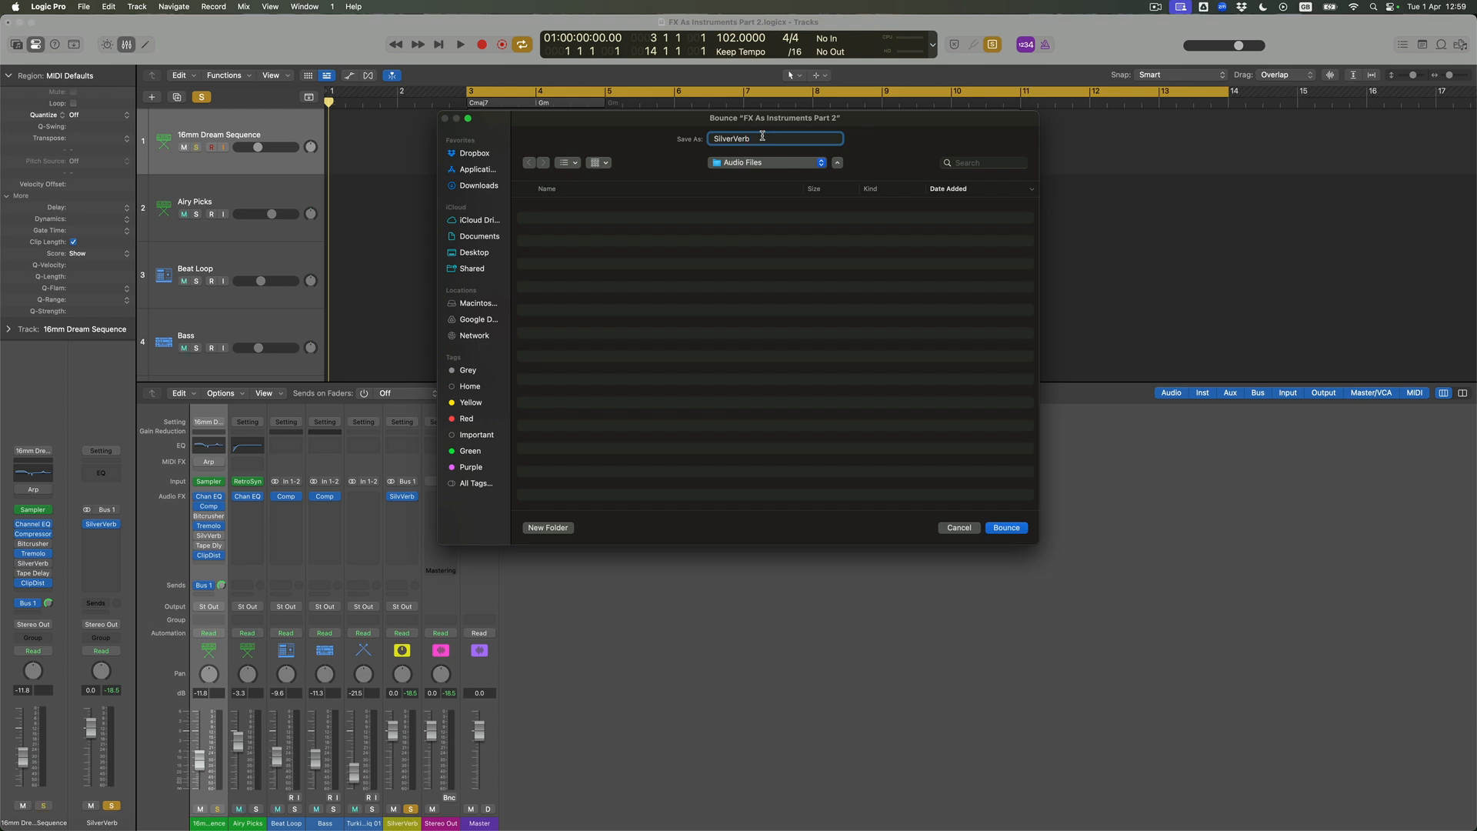
click(1006, 528)
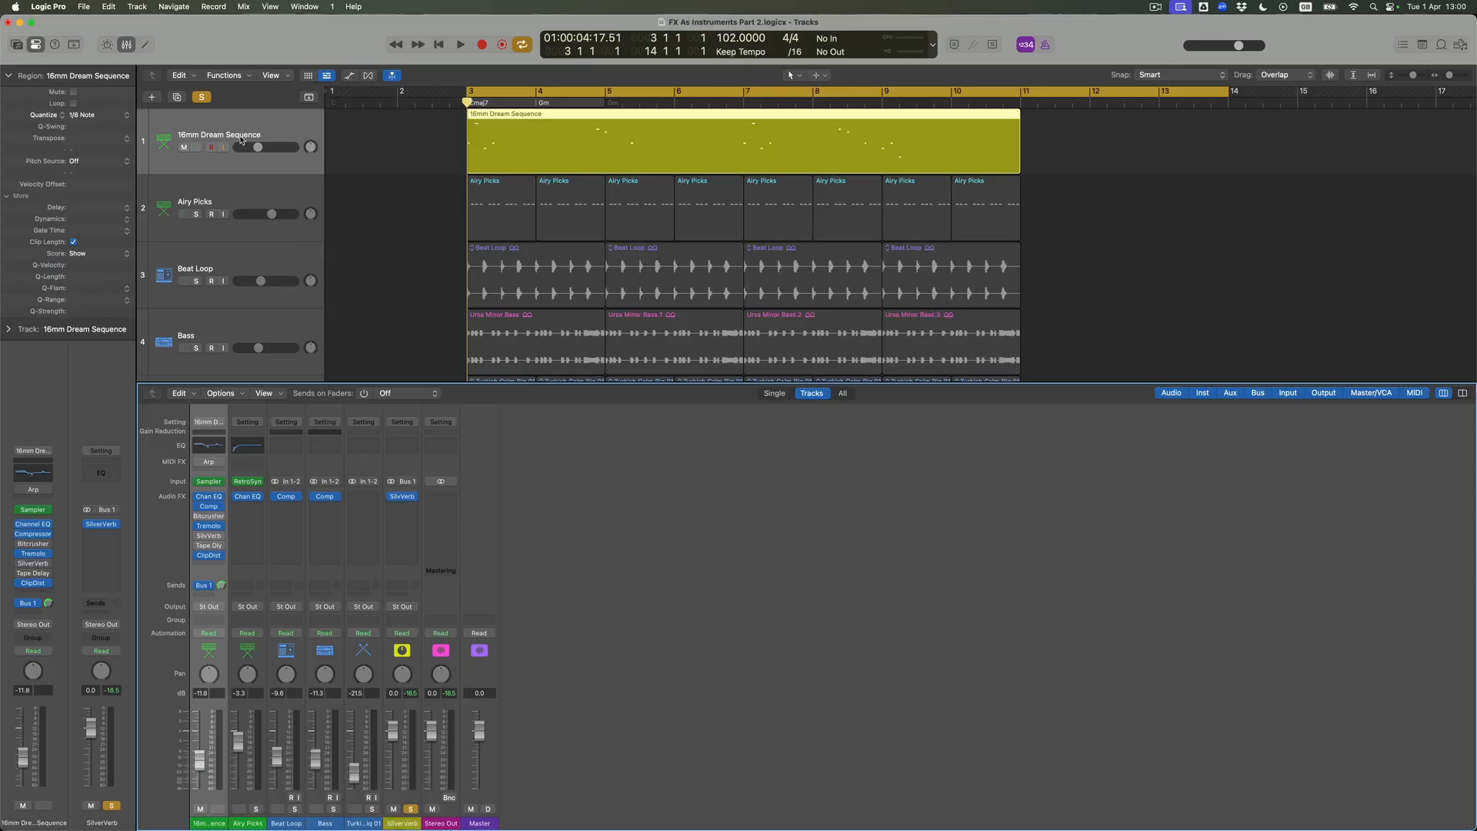
Step: Bypass the Bus 1 send on 16mm Dream Sequence and place the bounced SilverVerb file on a new audio track at bar 3
click(197, 586)
click(126, 46)
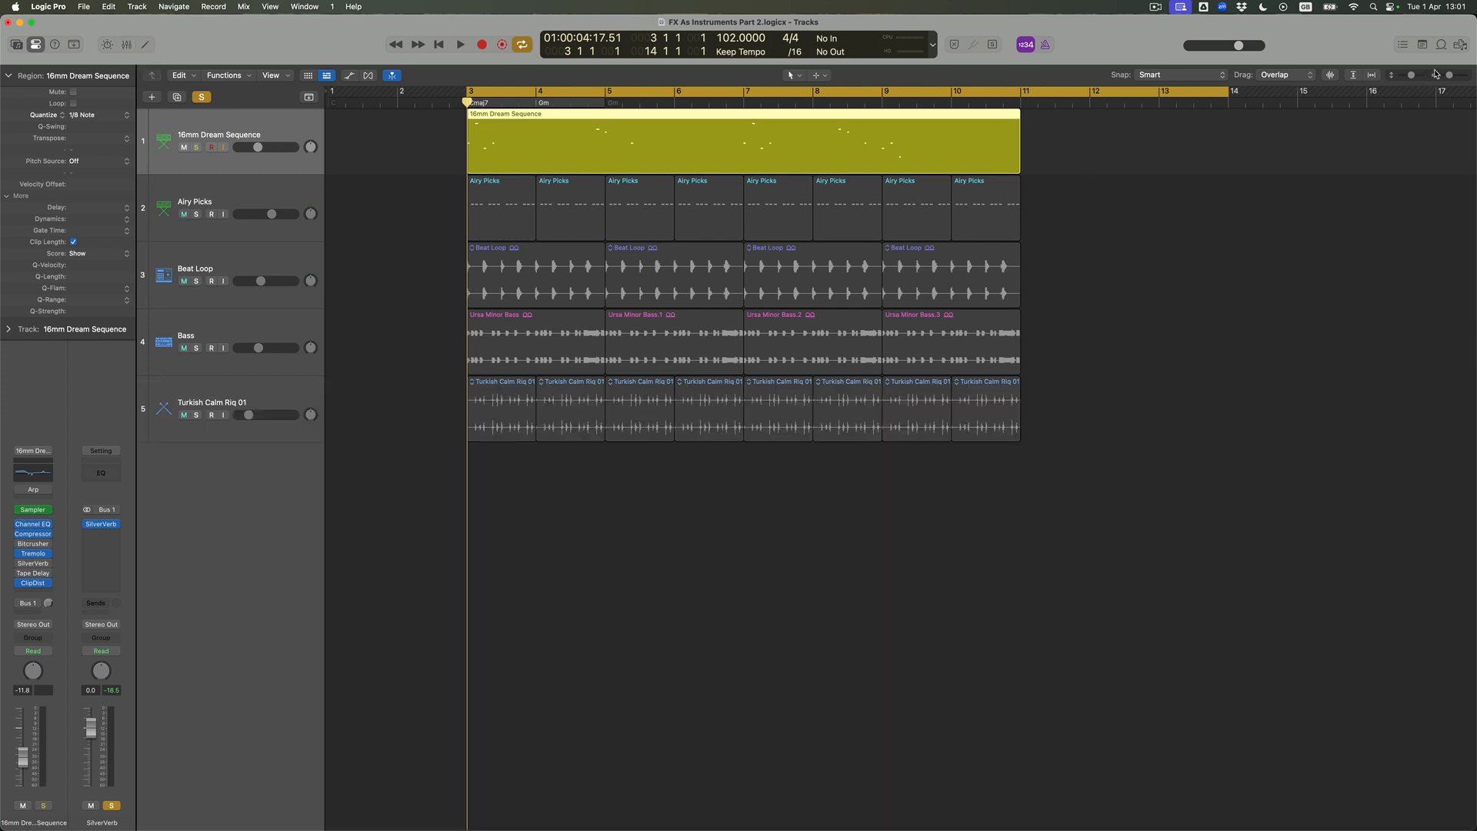
click(1462, 45)
drag(1240, 244, 468, 536)
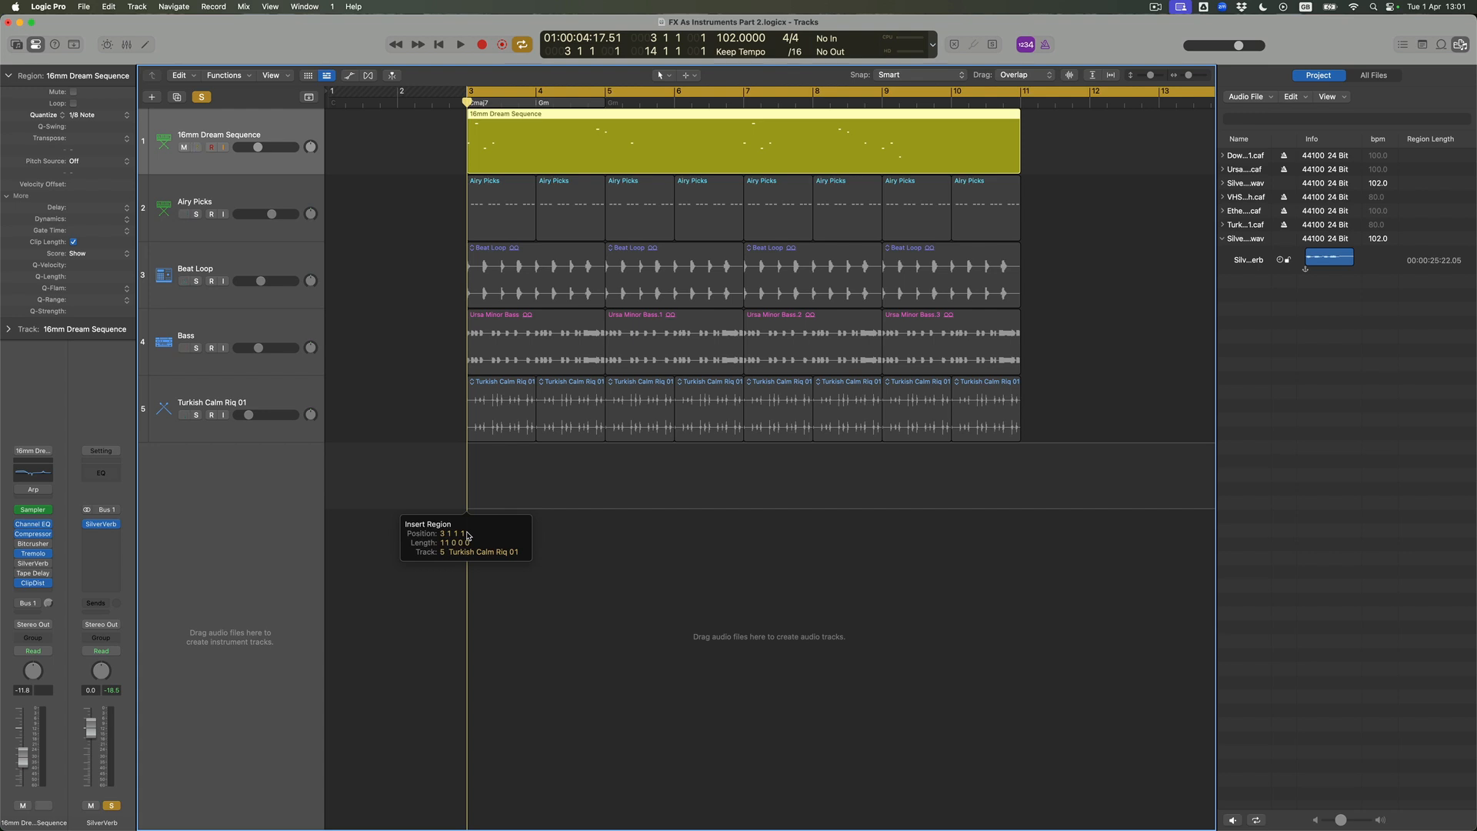
drag(467, 536, 467, 531)
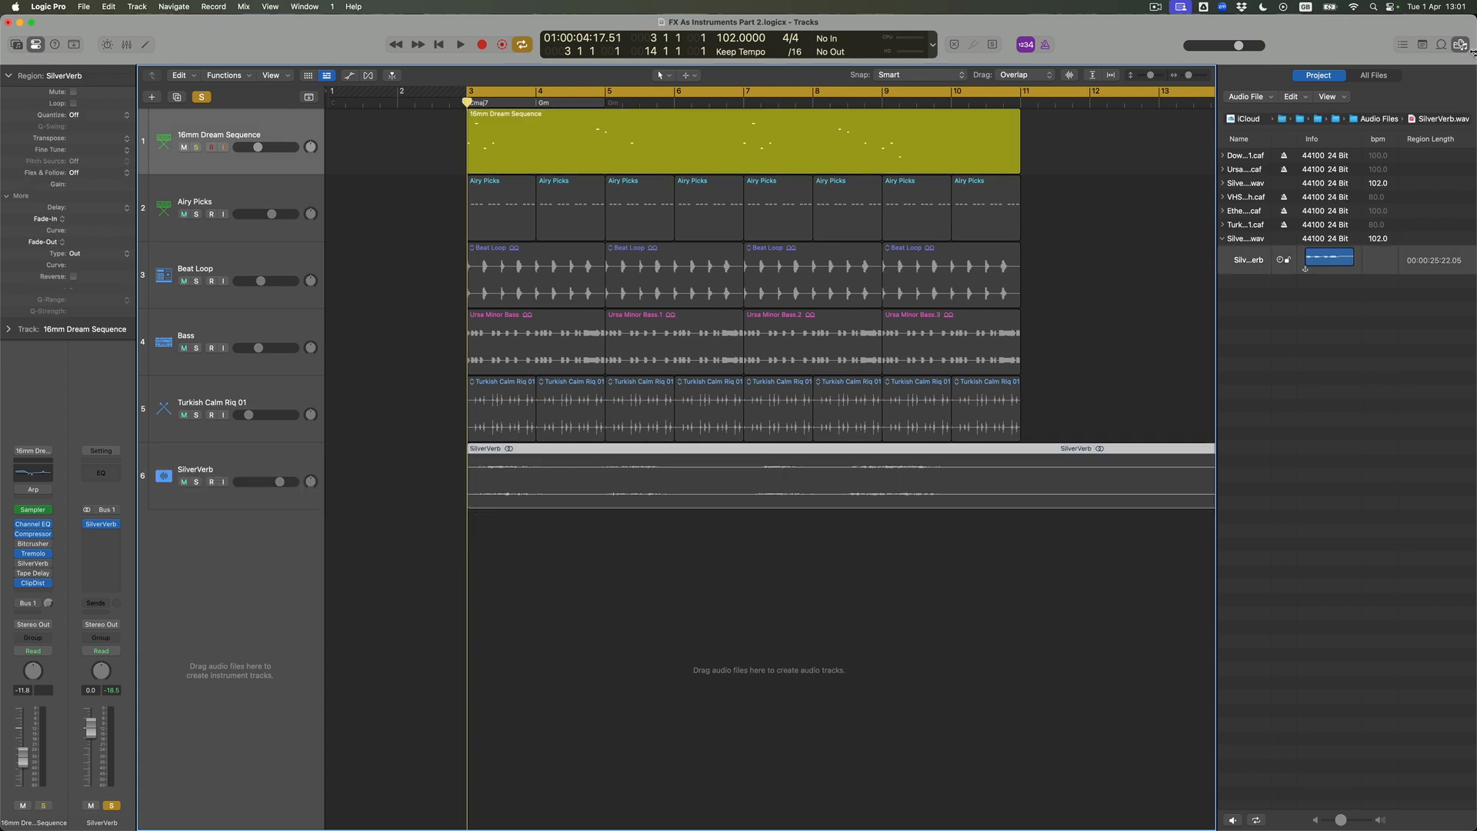
click(1460, 46)
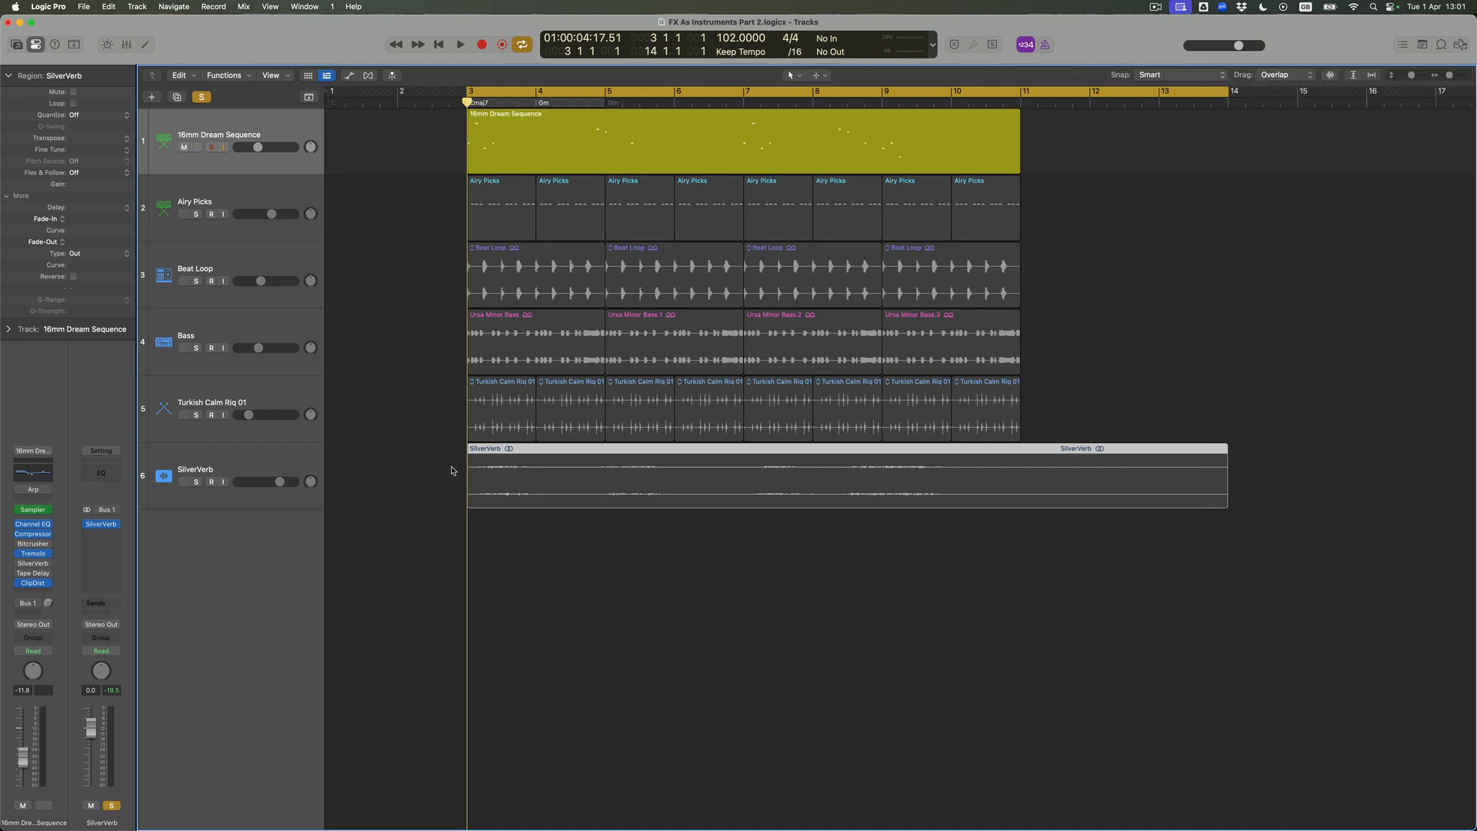
Step: Move the SilverVerb audio track directly below 16mm Dream Sequence and clear all soloed tracks
drag(300, 473, 281, 196)
click(197, 216)
click(197, 216)
click(201, 98)
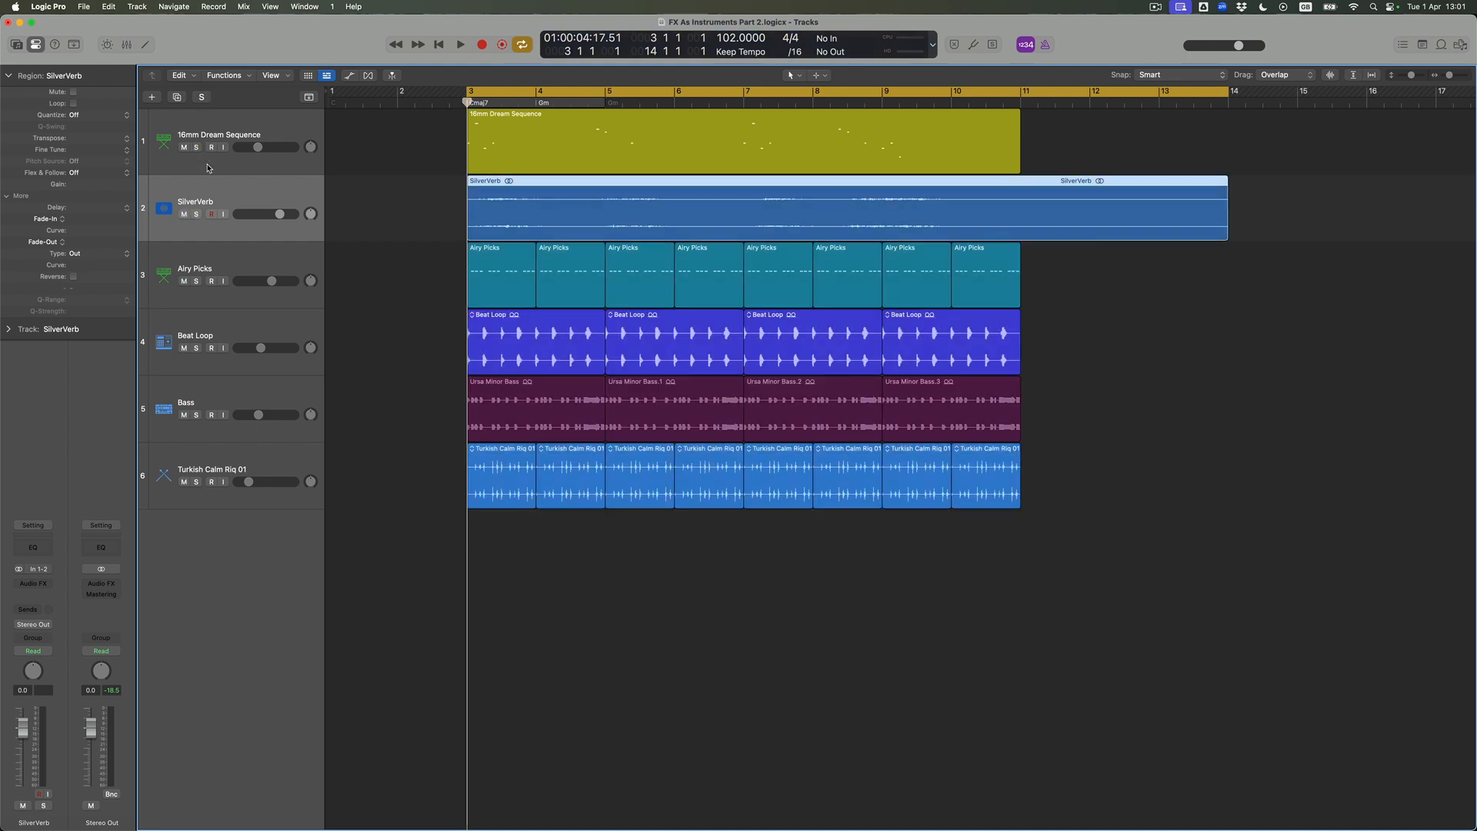
Step: Audition the SilverVerb track alone and together with 16mm Dream Sequence in solo, and lower SilverVerb's volume to -2.0 dB
click(197, 147)
click(196, 214)
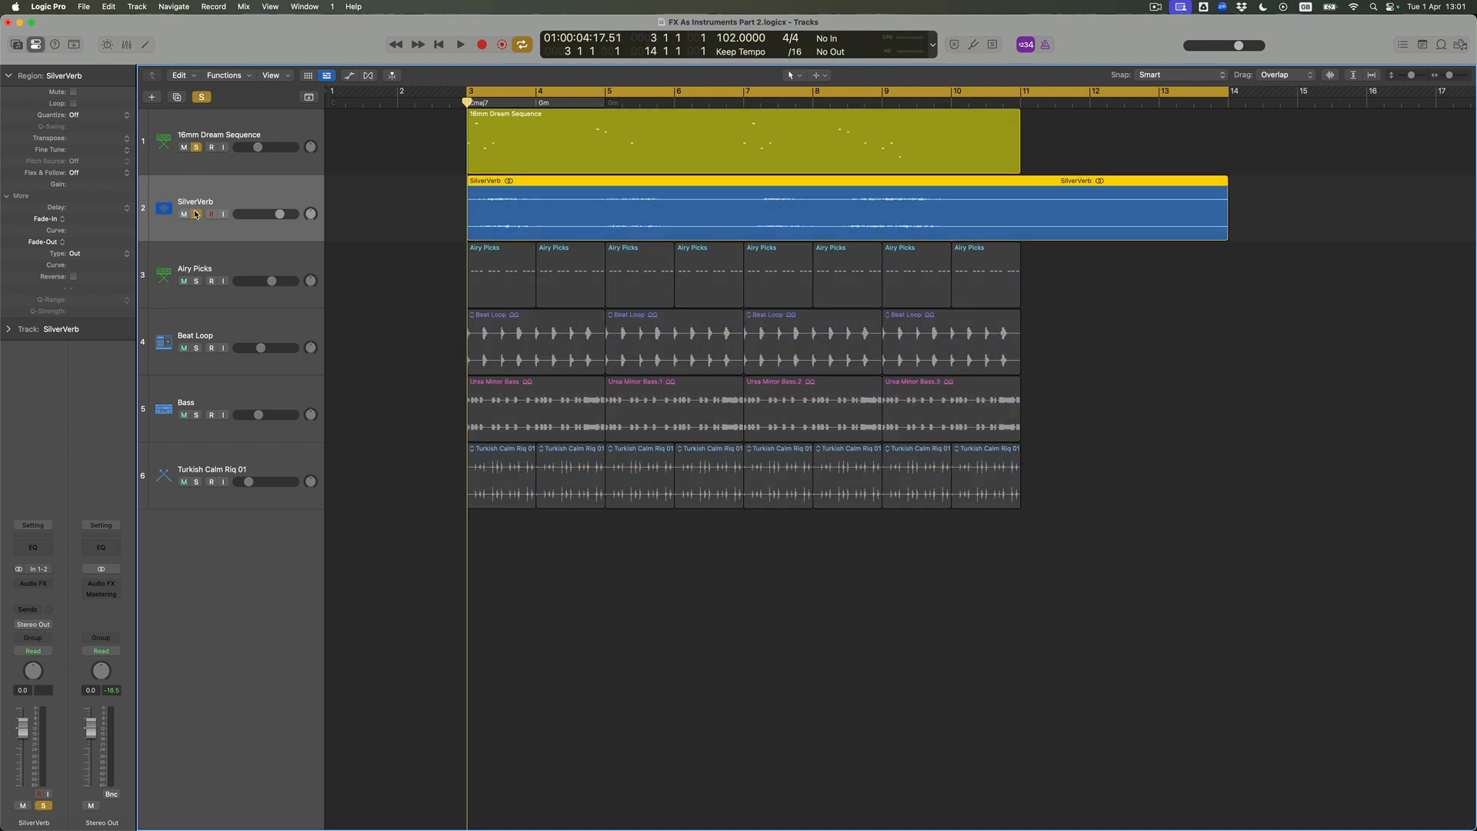
click(197, 147)
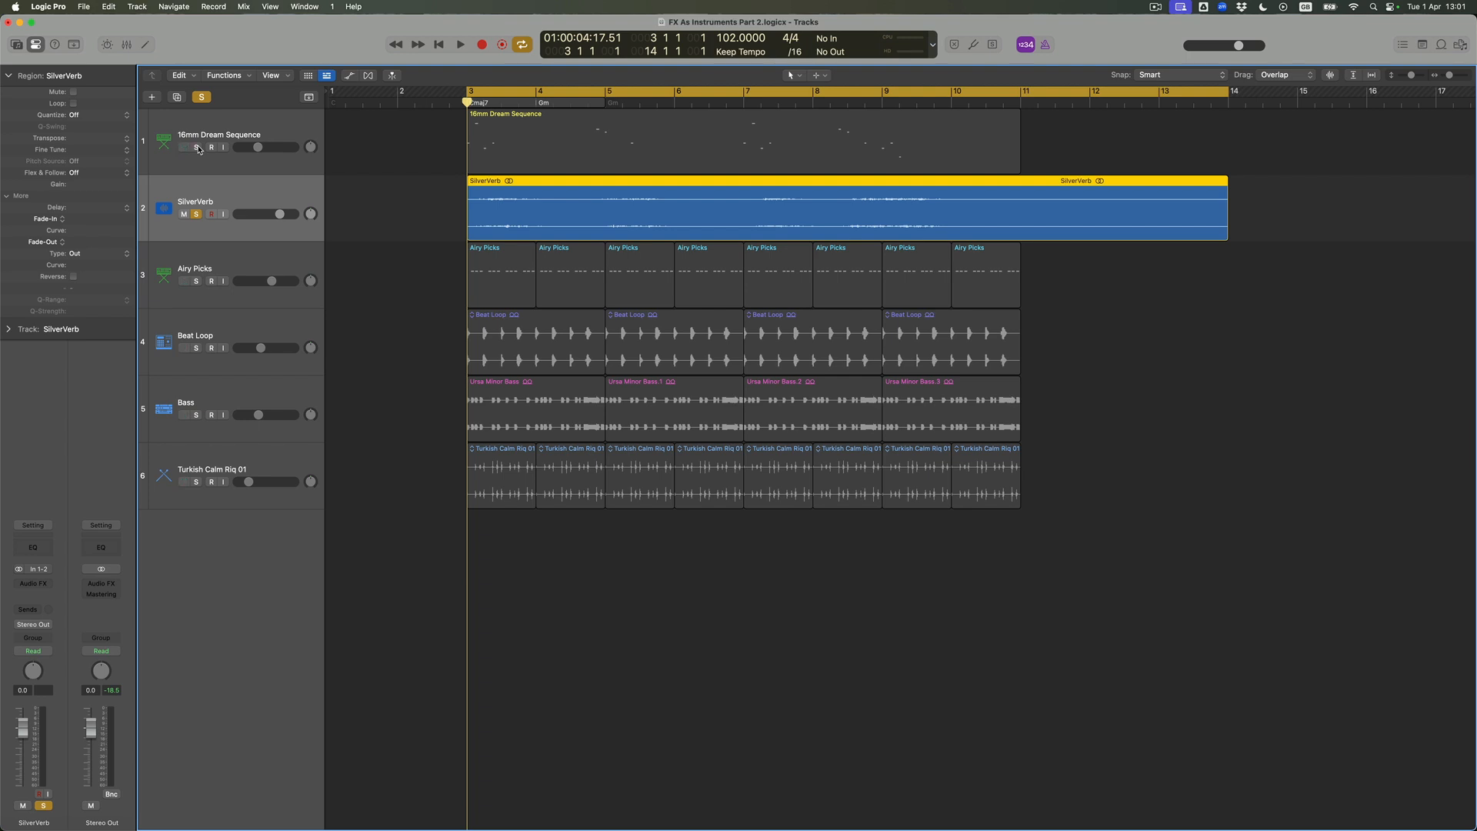
key(space)
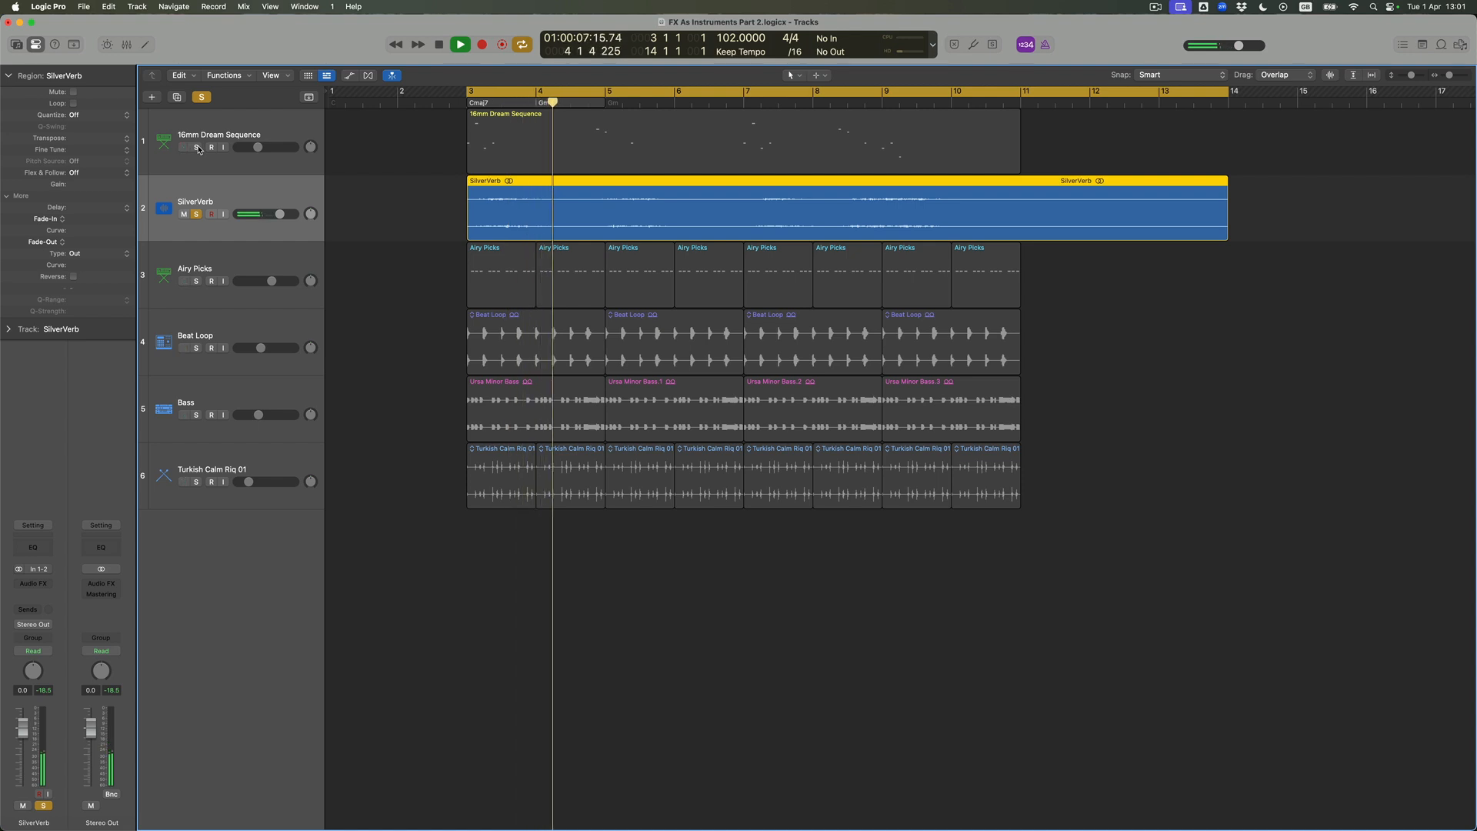
click(198, 148)
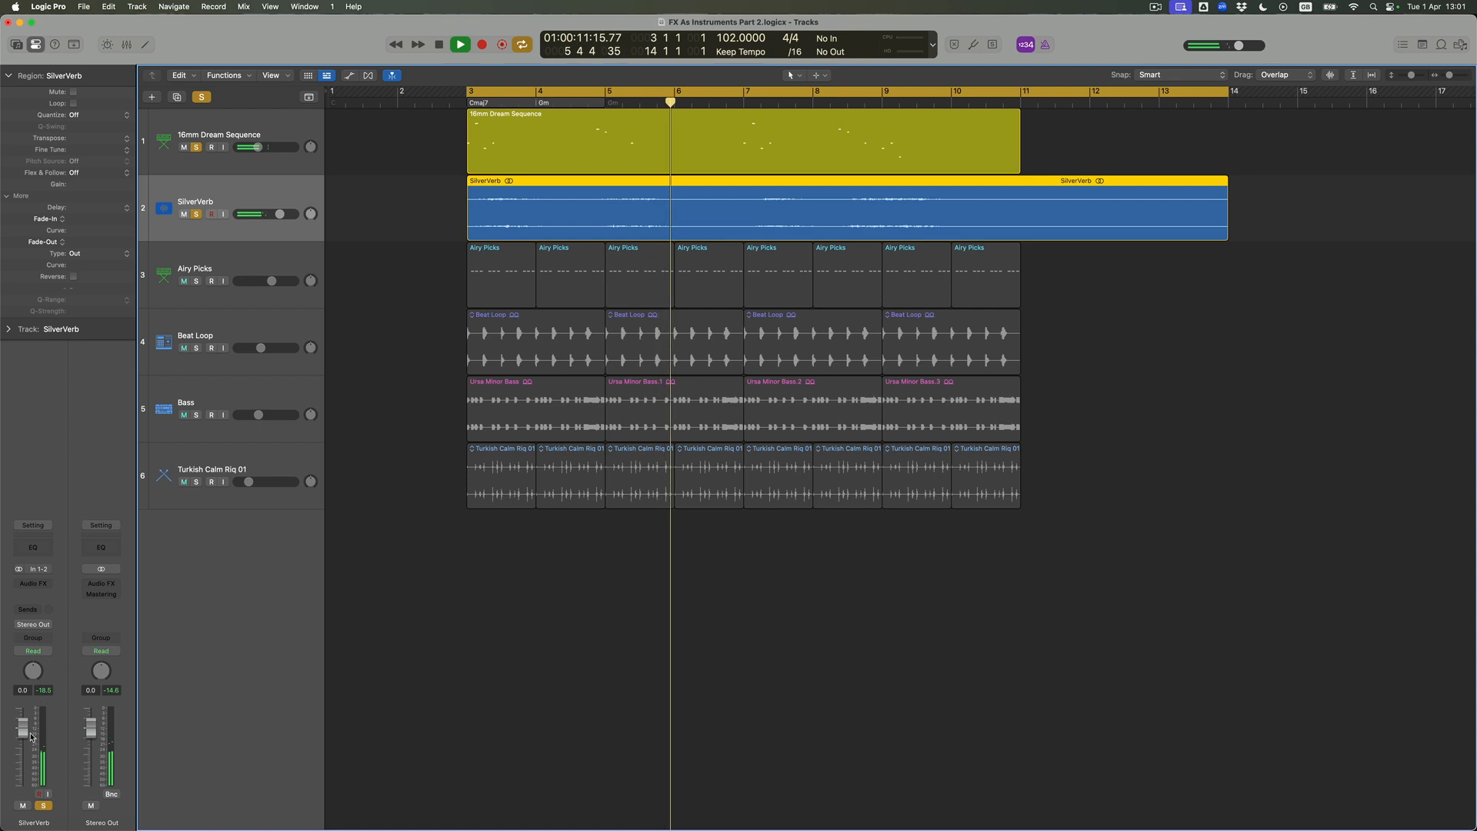
drag(22, 728, 23, 734)
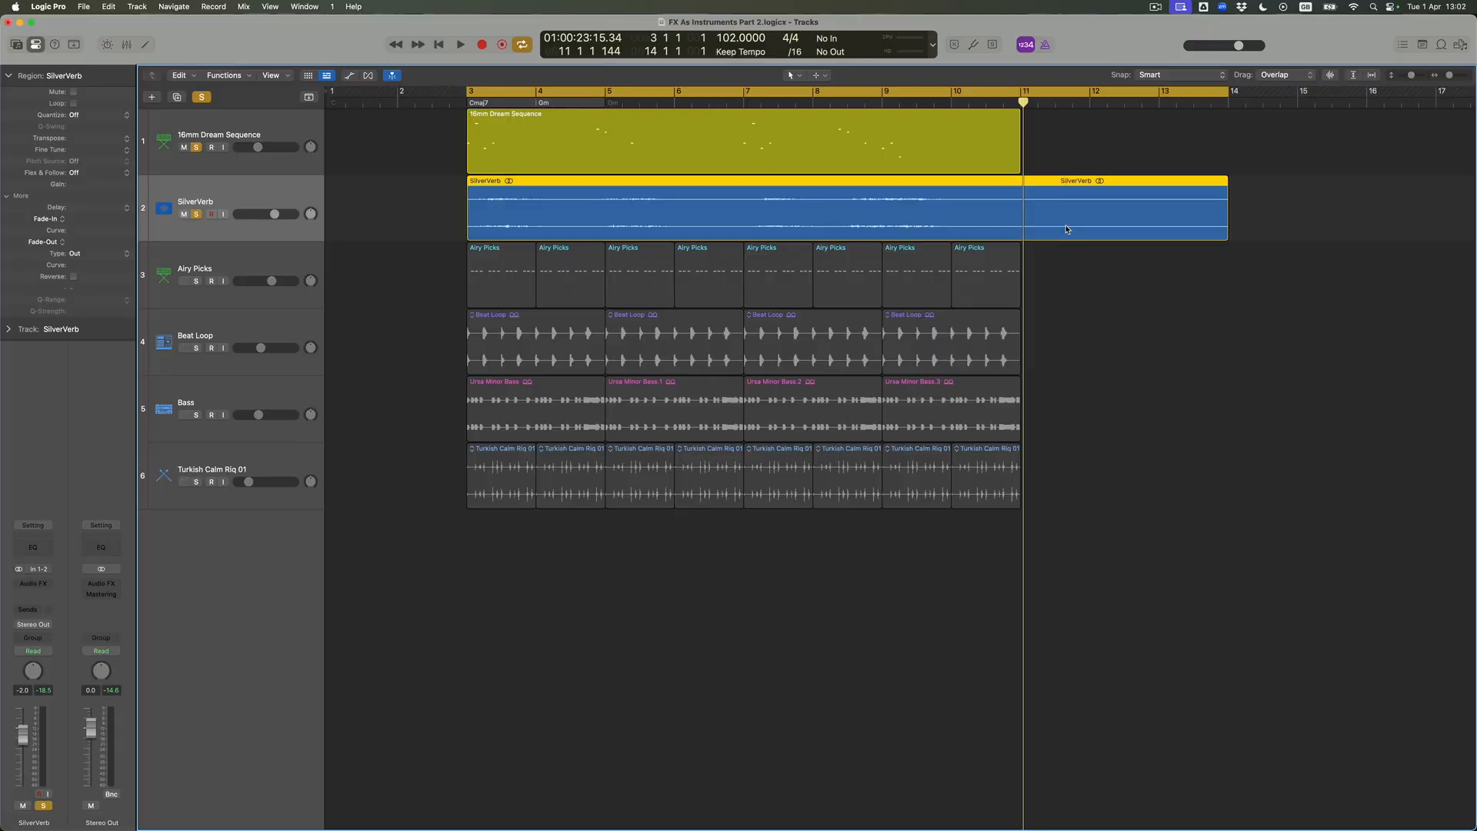
Step: Split the SilverVerb region at bar 11 with the Scissors tool and delete the part after it
key(t)
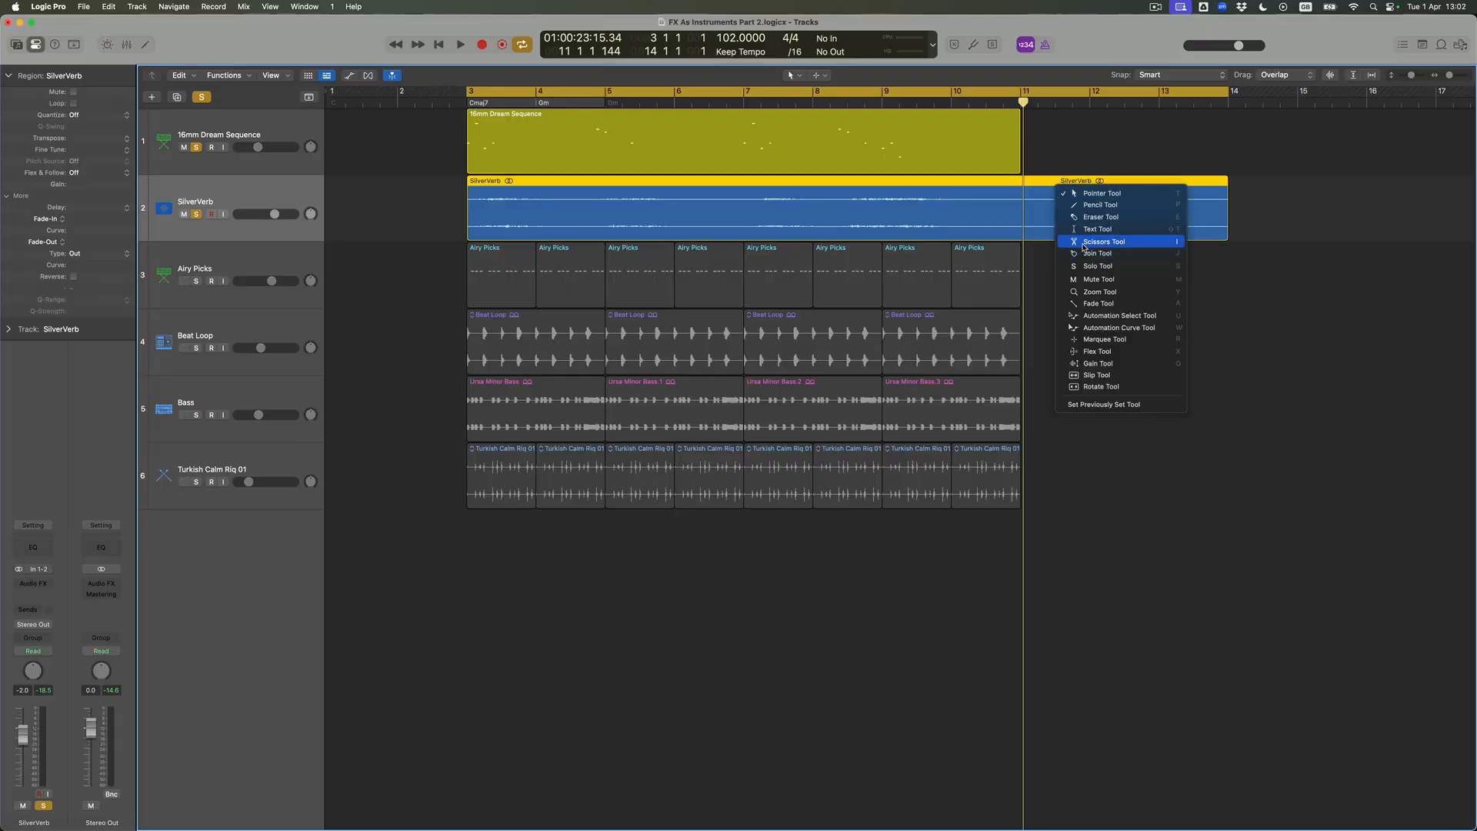
click(1072, 241)
click(1019, 227)
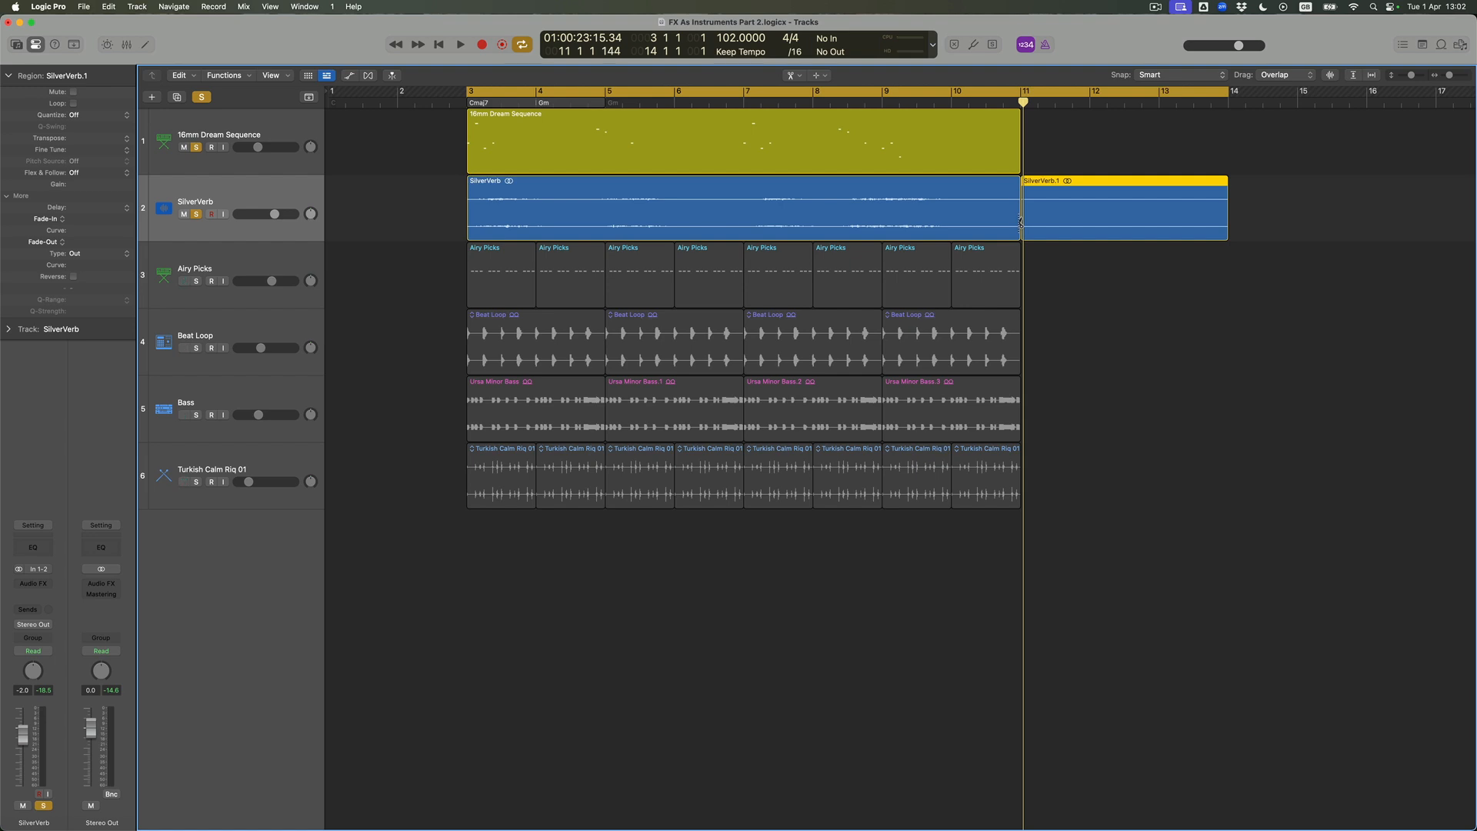
key(Delete)
Step: Divide the SilverVerb region into equal half-bar slices from bar 3 to bar 11 and return to the Pointer tool
drag(520, 203, 510, 210)
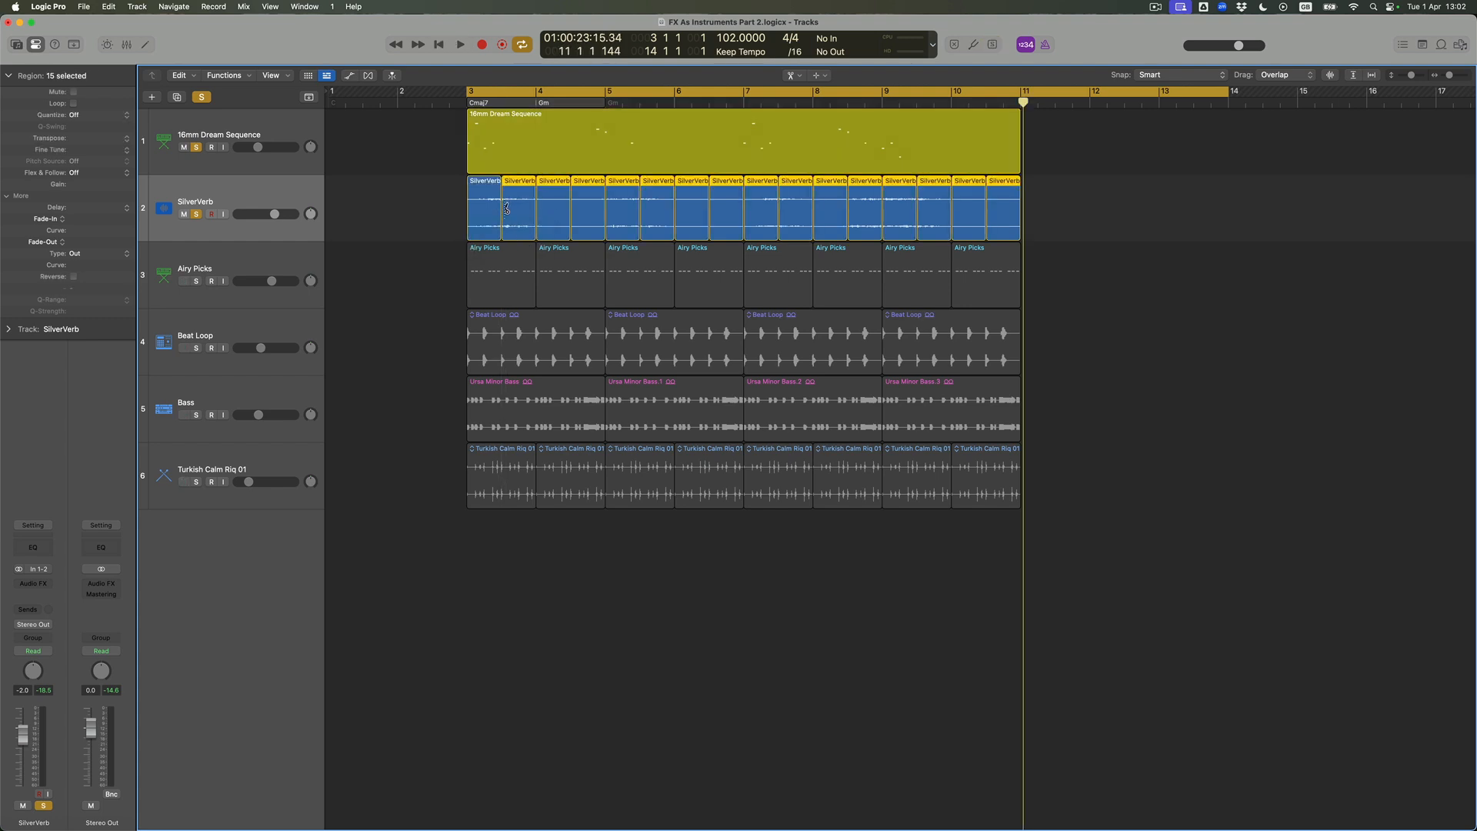
key(t)
click(513, 202)
Step: Select all the SilverVerb slices and try fade-in lengths of 600 and 800 on them
drag(592, 204, 1077, 208)
double_click(89, 218)
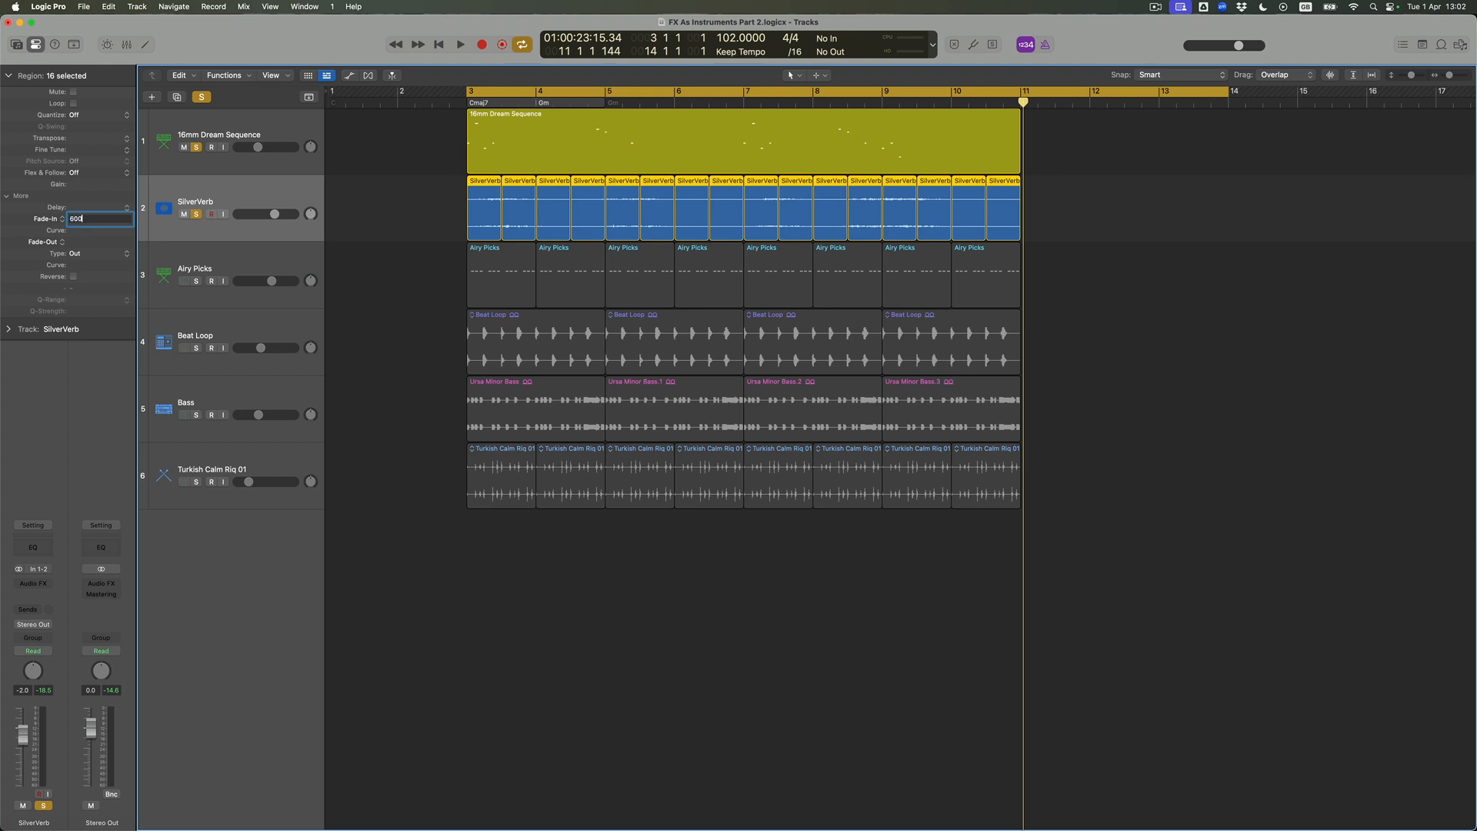
key(Return)
double_click(88, 219)
text(800)
key(Return)
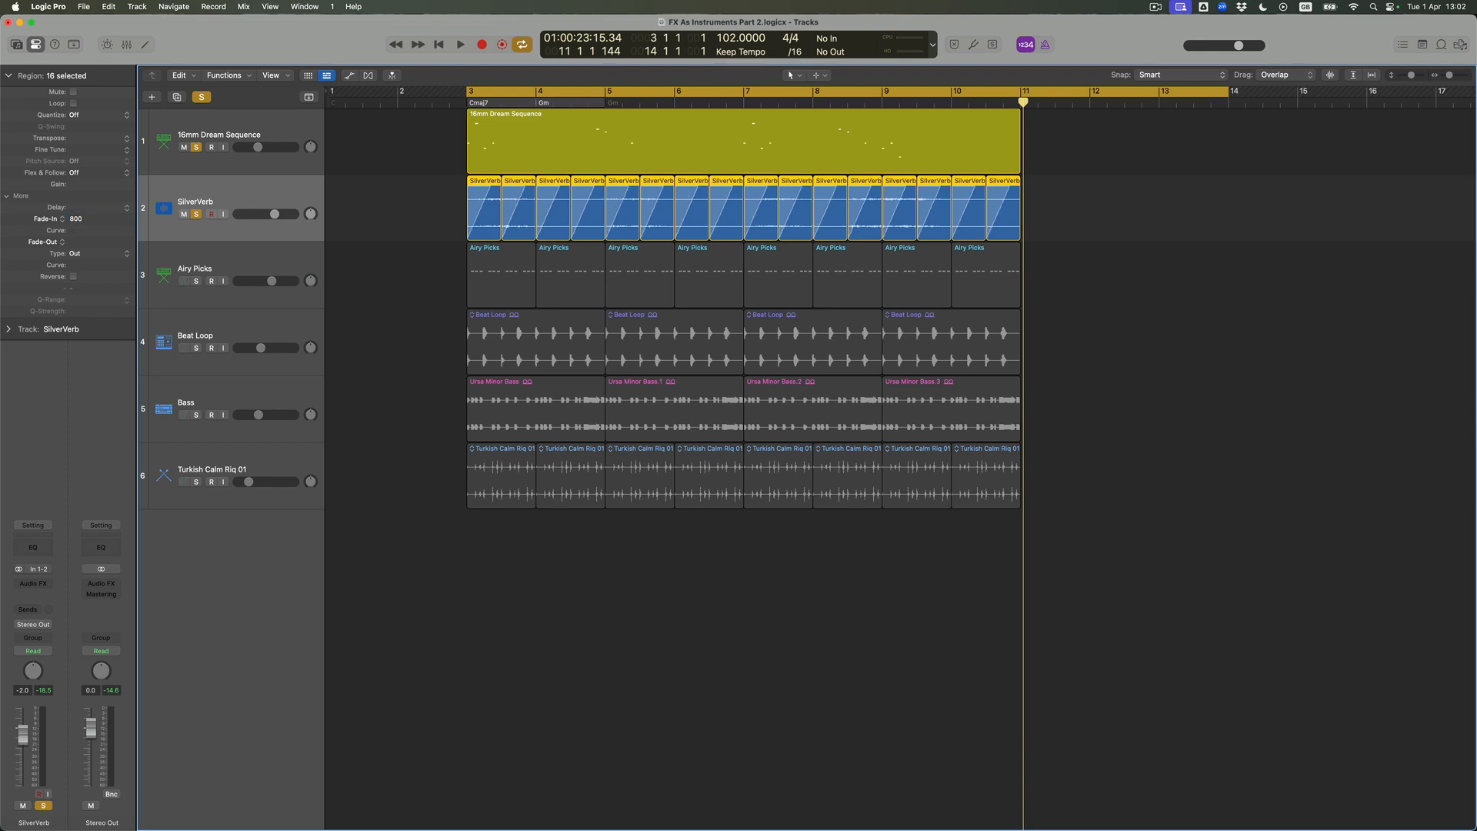
Step: Set the fade-in of all the SilverVerb slices to 1,000
key(super+Right)
key(super+Right)
key(super+Right)
key(super+Right)
double_click(84, 219)
text(1)
key(Return)
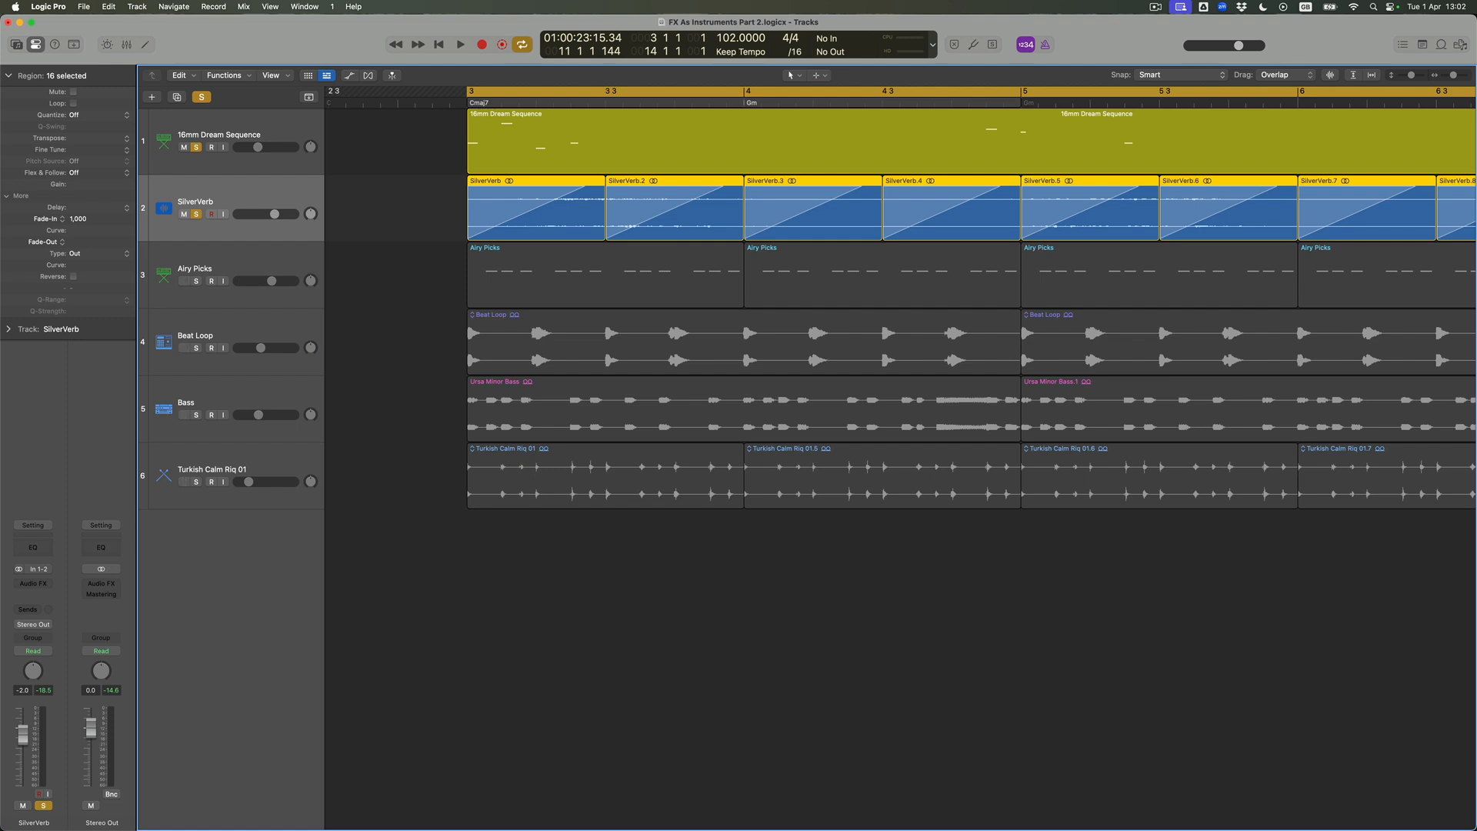
Step: Set the fade-out of all the SilverVerb slices to 5 and listen to the pulsing reverb
double_click(82, 243)
text(5)
key(Return)
key(space)
key(space)
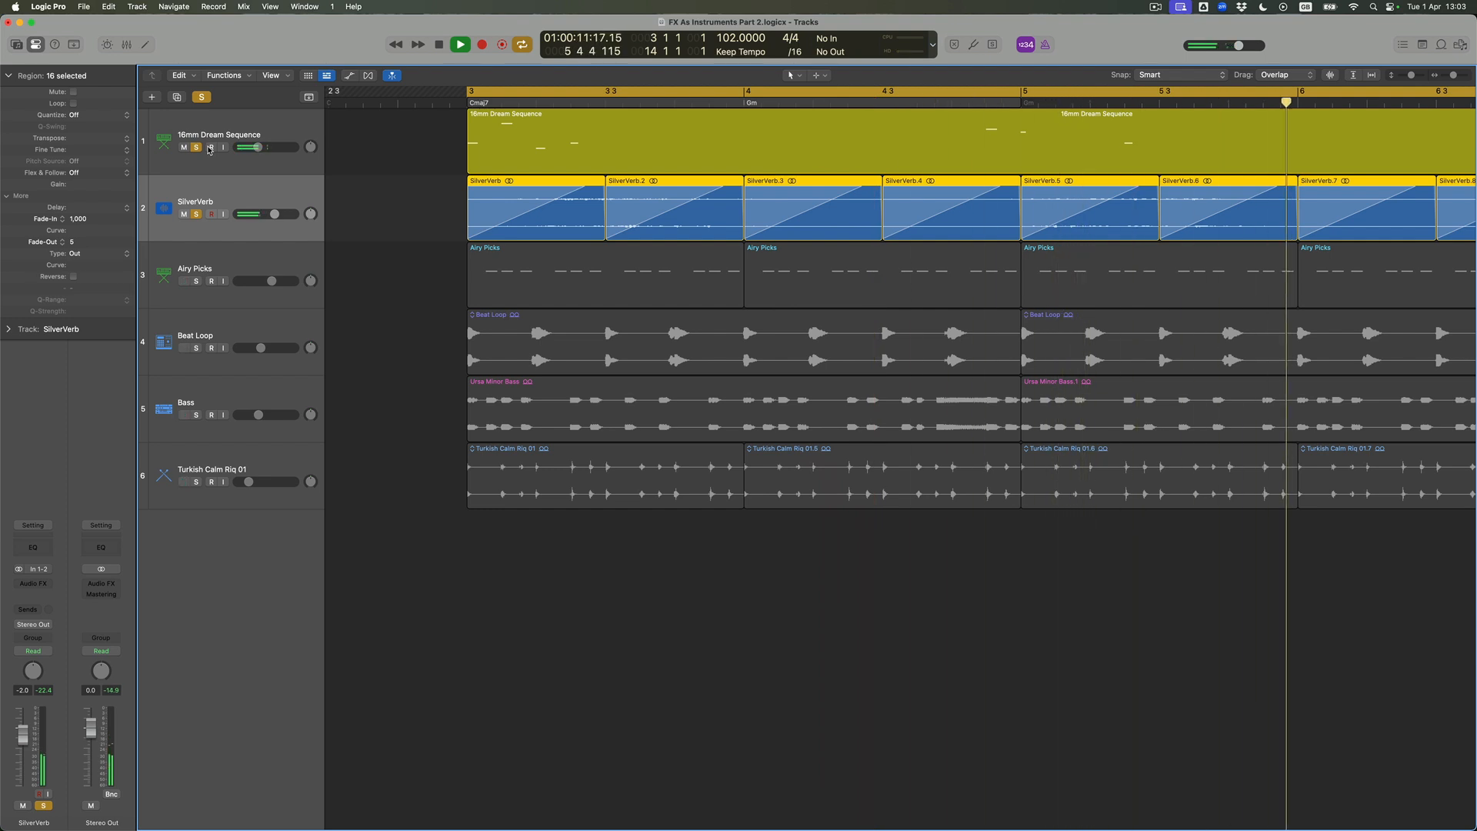
Step: Reset both the fade-in and the fade-out of all the SilverVerb slices to 0
key(super+Left)
key(super+Left)
key(super+Up)
key(super+Up)
key(super+Left)
key(super+Down)
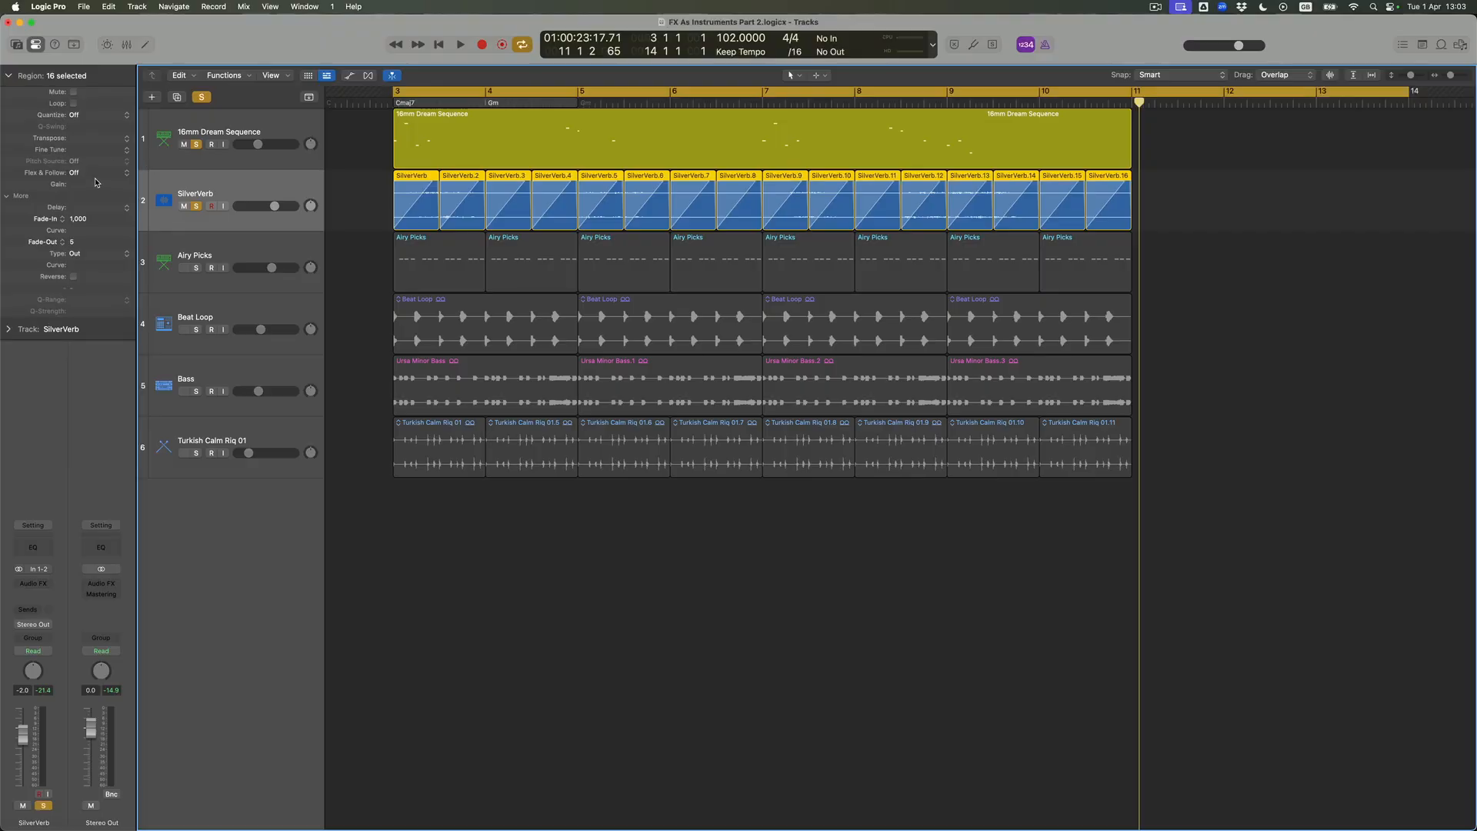
double_click(79, 218)
text(0)
key(Return)
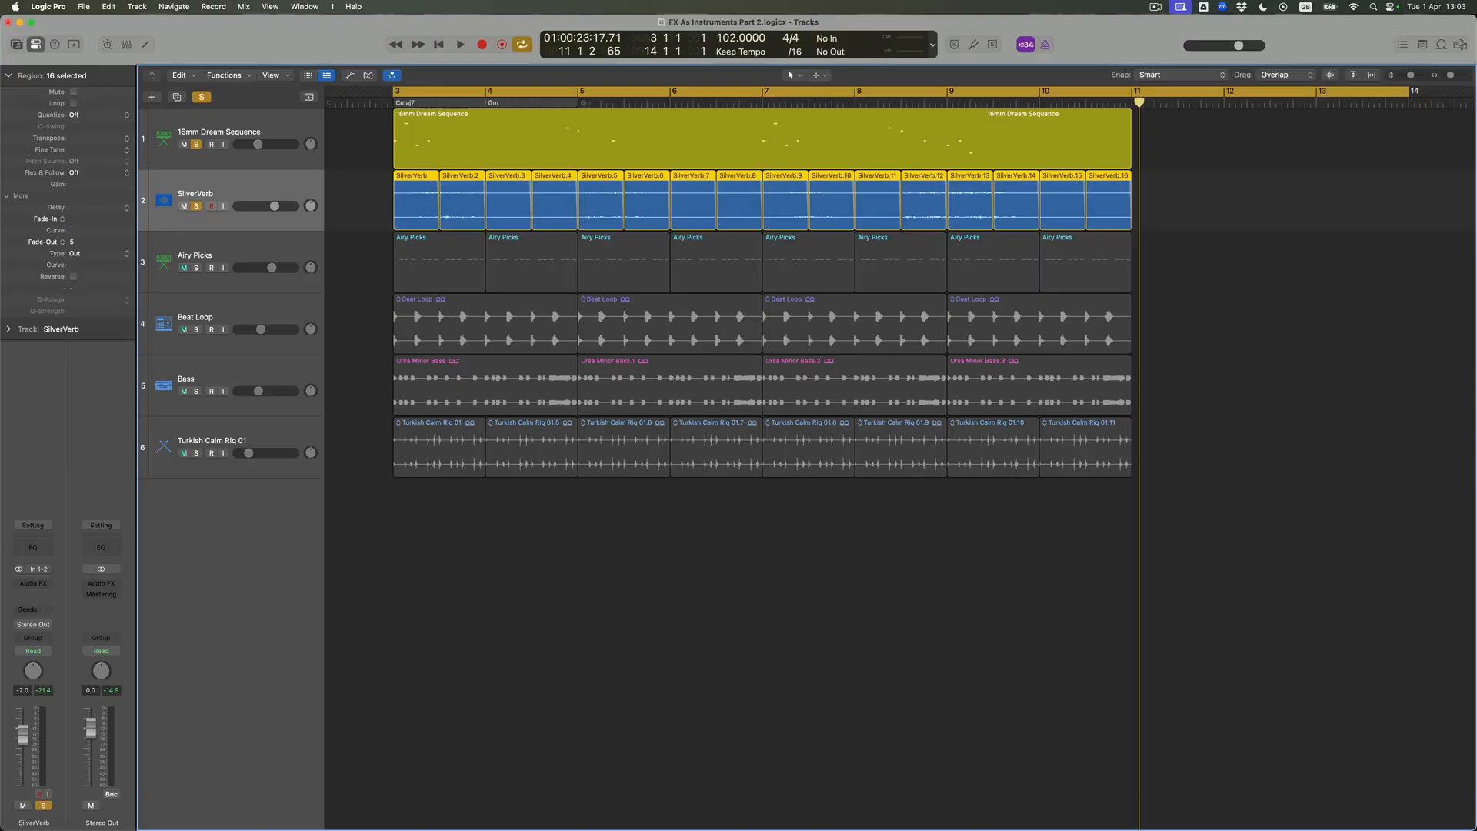
double_click(79, 242)
text(0)
key(Return)
Step: Restore SilverVerb as one uncut region from bar 3 to bar 14 and reset its track volume to 0.0 dB
drag(1179, 206, 1408, 255)
key(Delete)
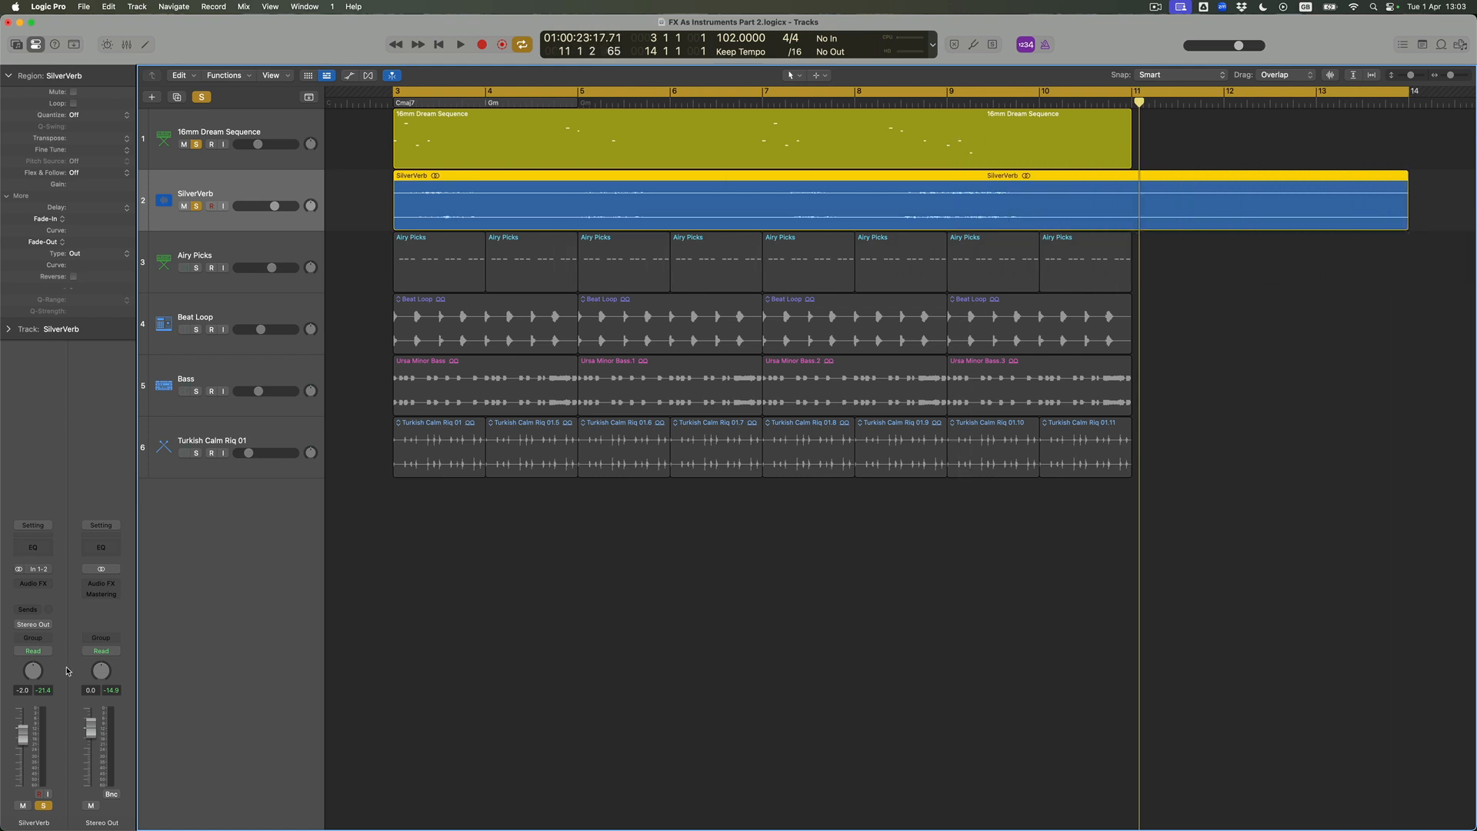
alt+click(23, 731)
Step: Create a Sample Alchemy instrument track from the SilverVerb region and turn off SilverVerb's solo
click(362, 200)
click(452, 203)
drag(453, 203, 277, 495)
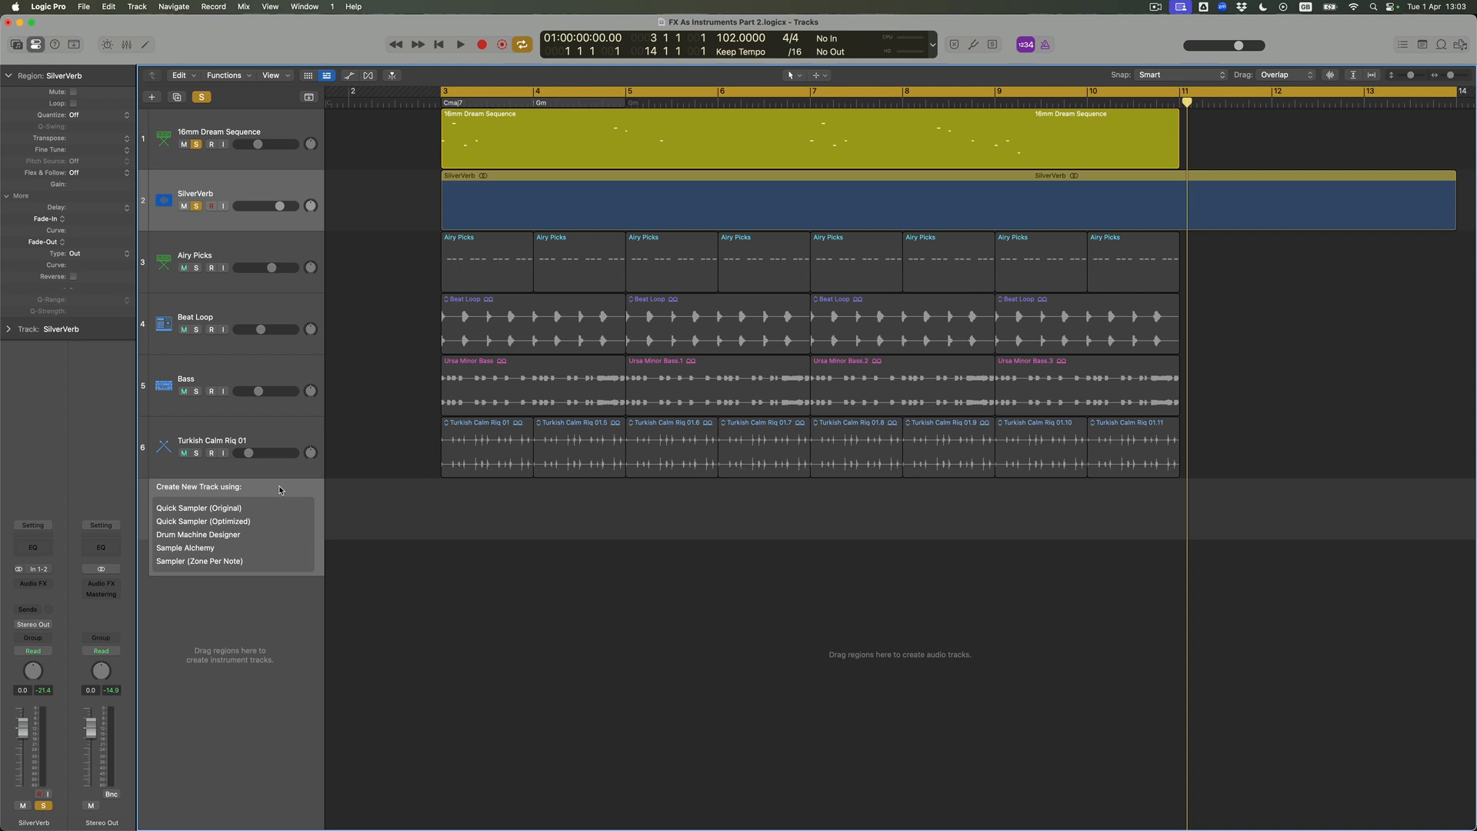
drag(280, 491, 238, 547)
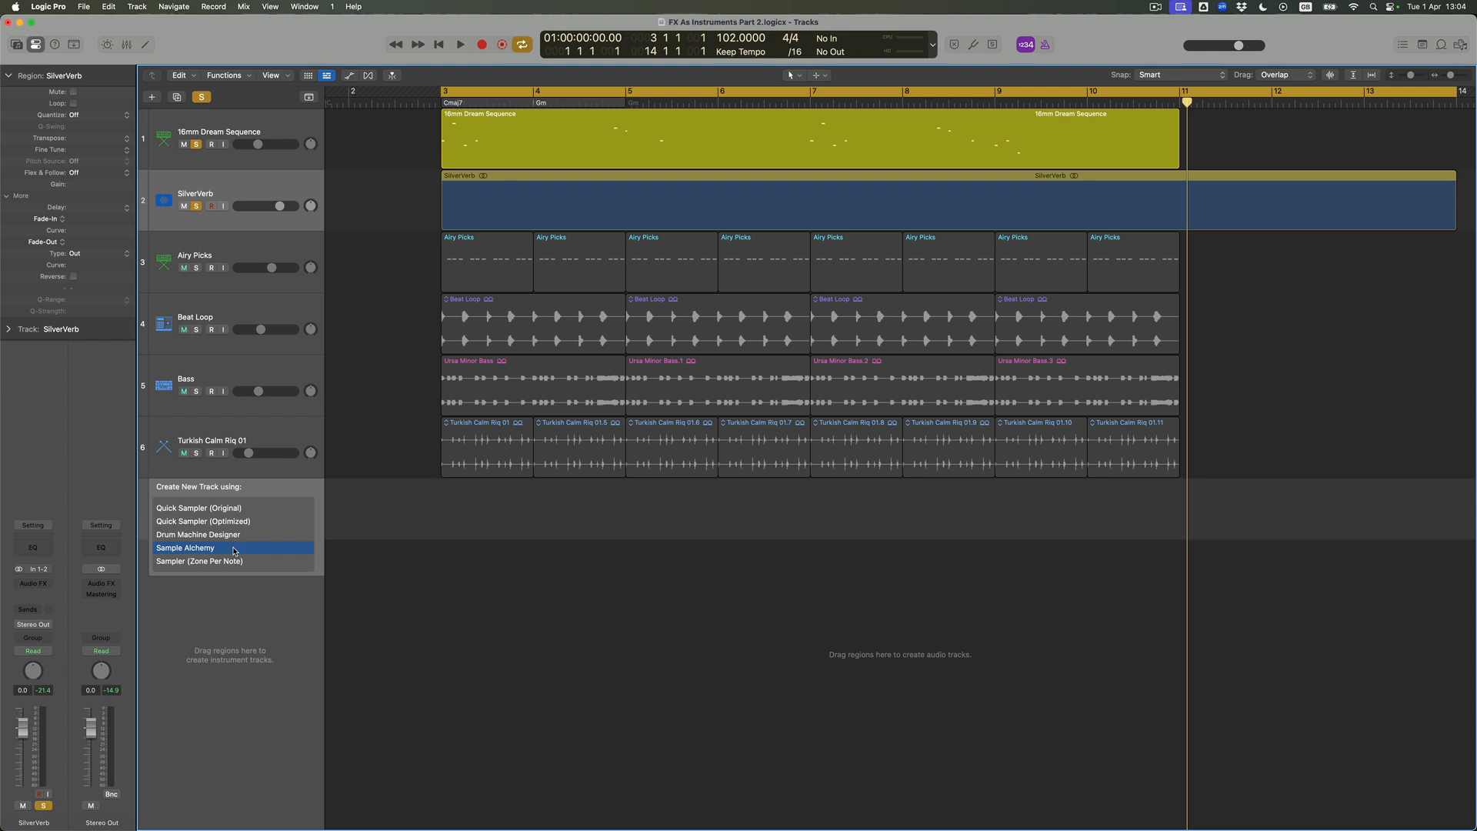
drag(235, 551, 235, 551)
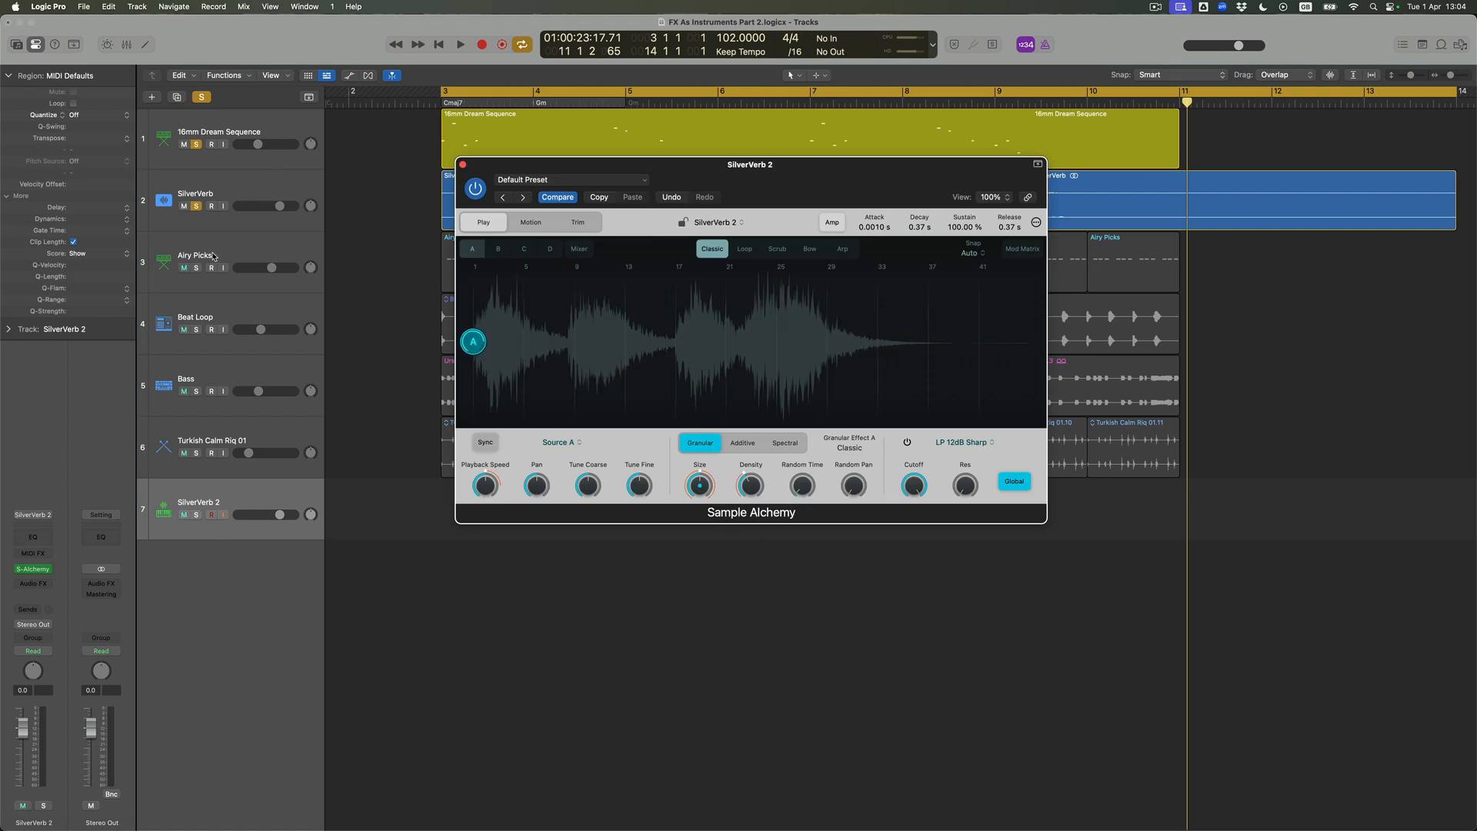
click(197, 207)
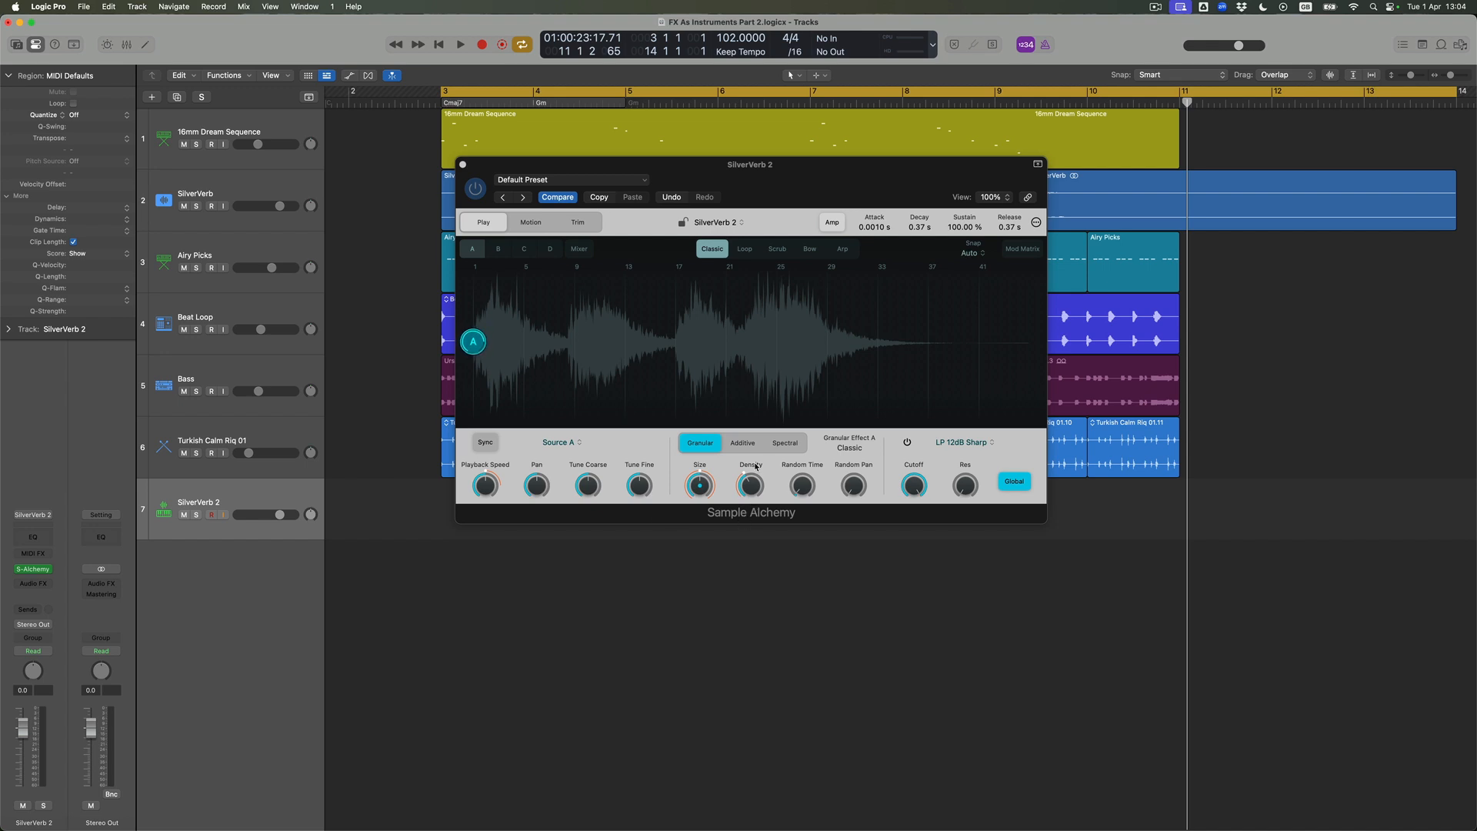
Step: Keep source A in Granular mode, switch its playback to Loop and shorten the loop to the sample's first swell
click(785, 443)
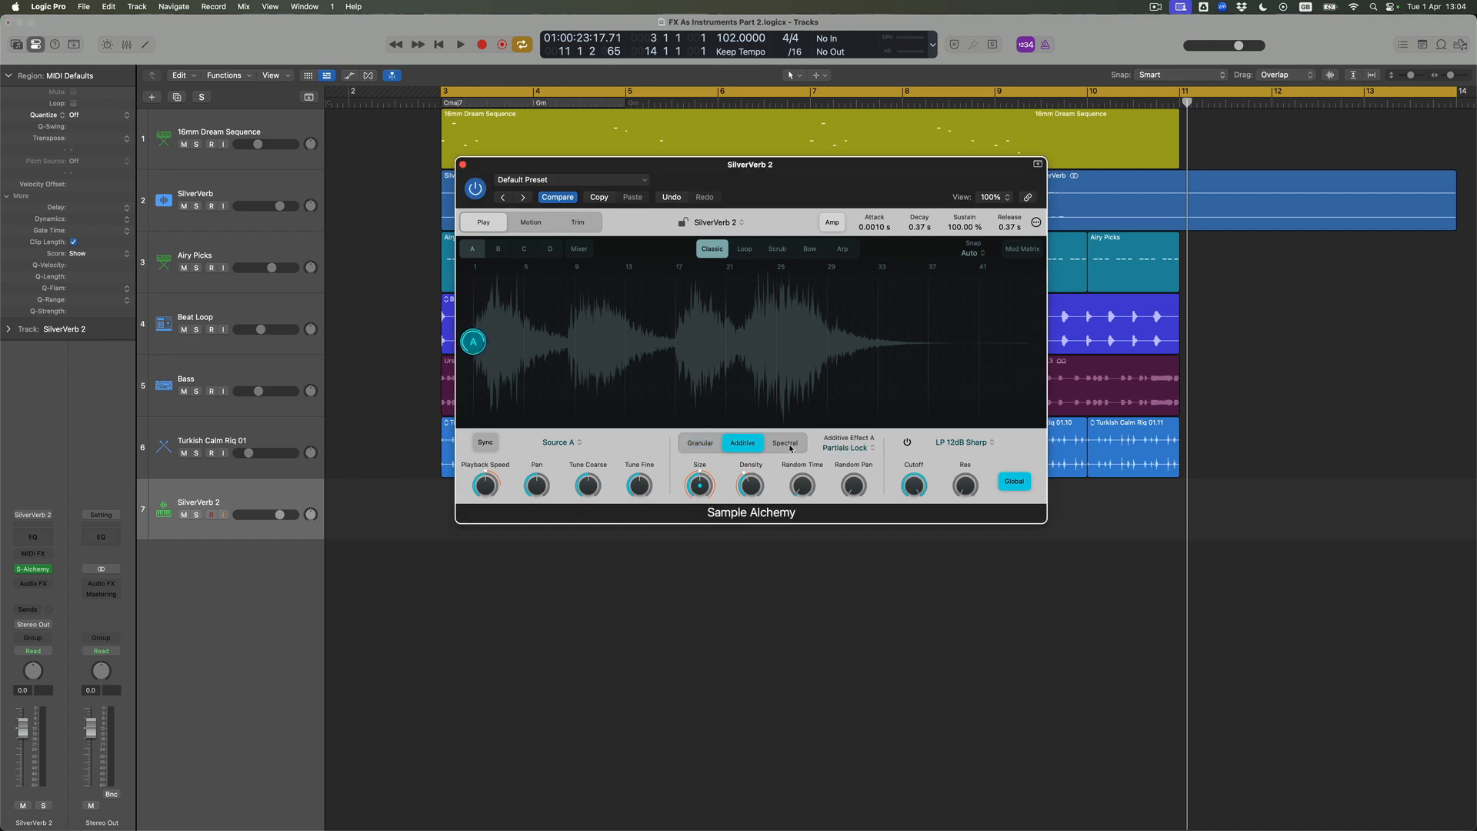
click(698, 450)
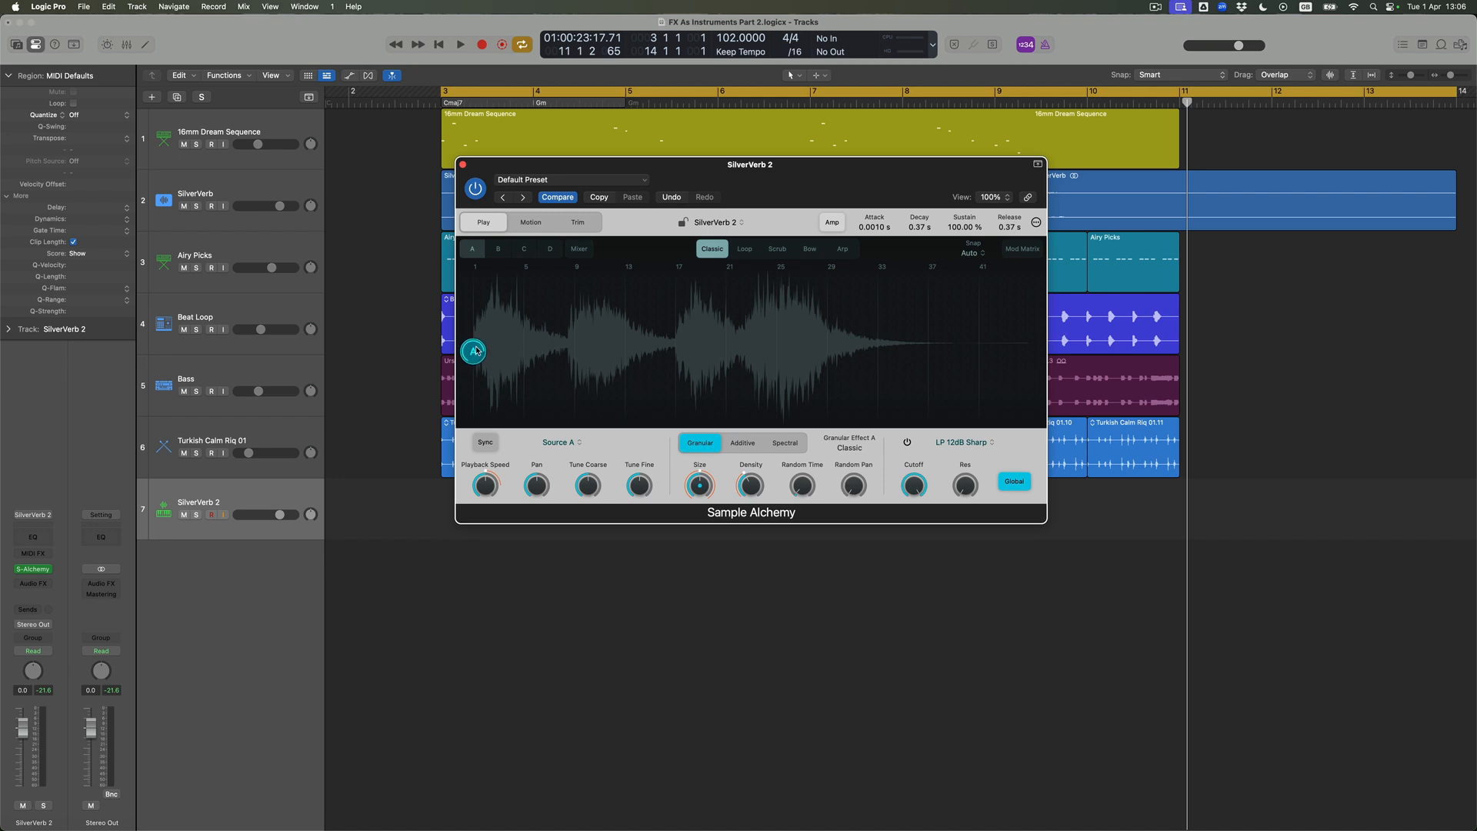
mouse_move(475, 351)
mouse_down()
mouse_move(476, 277)
mouse_move(464, 412)
mouse_move(547, 402)
mouse_move(576, 350)
mouse_move(562, 316)
mouse_move(563, 336)
mouse_move(536, 352)
mouse_move(472, 337)
mouse_move(659, 349)
mouse_move(472, 346)
mouse_up()
click(751, 253)
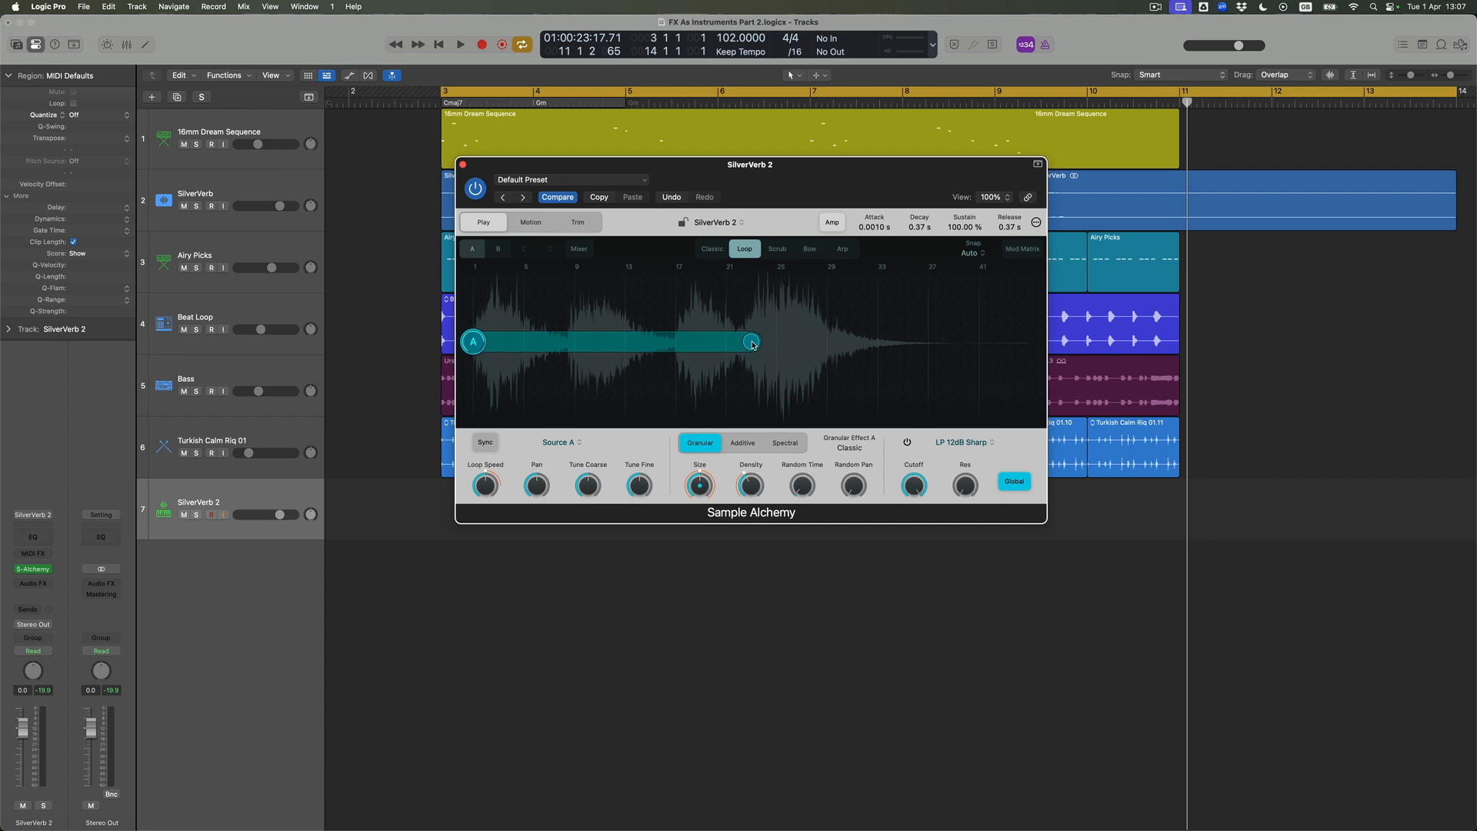
drag(752, 343, 569, 345)
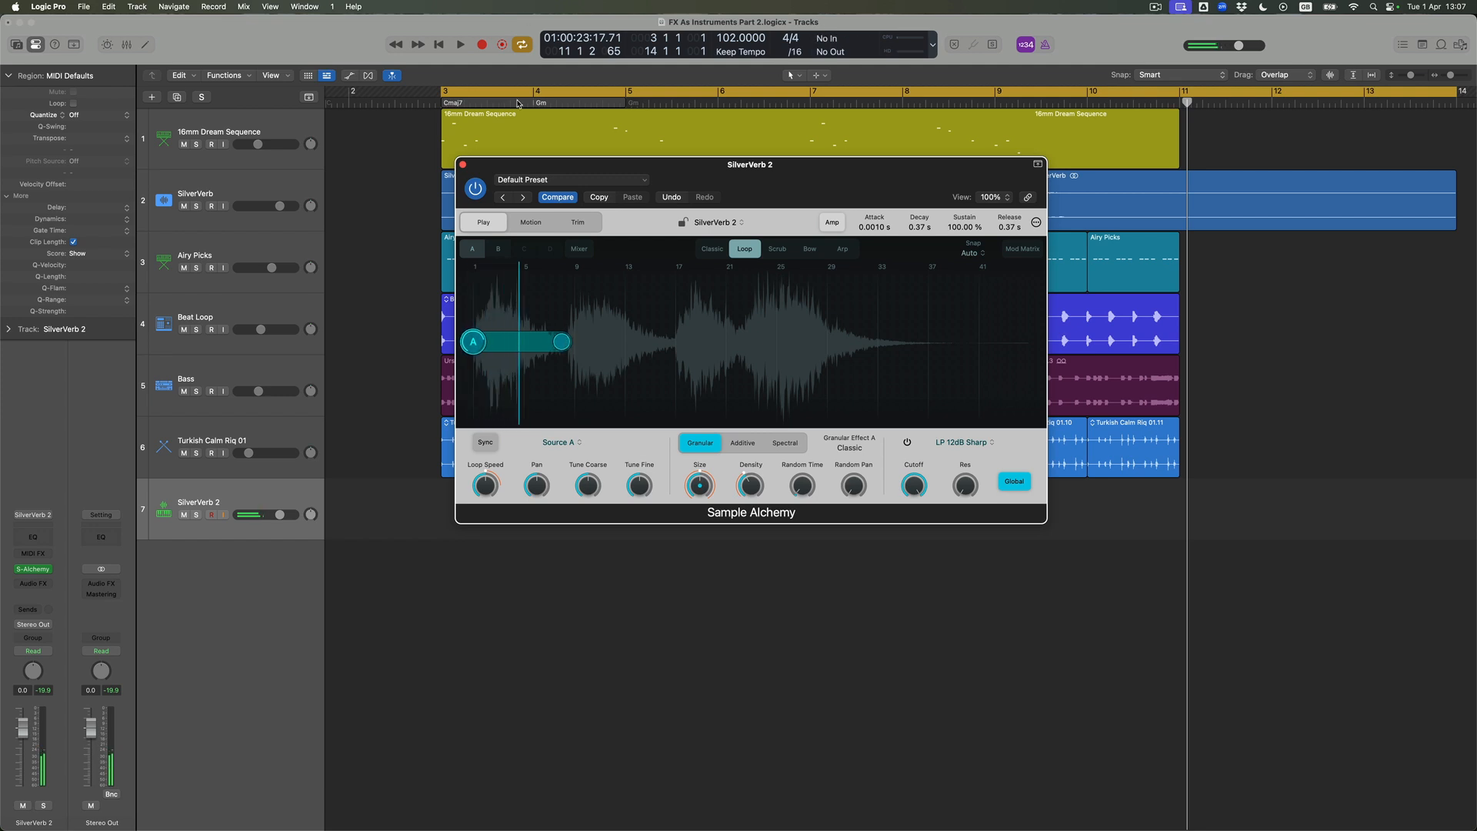
Step: Mute the SilverVerb audio track and place the SilverVerb 2 track directly below it
drag(547, 196, 766, 427)
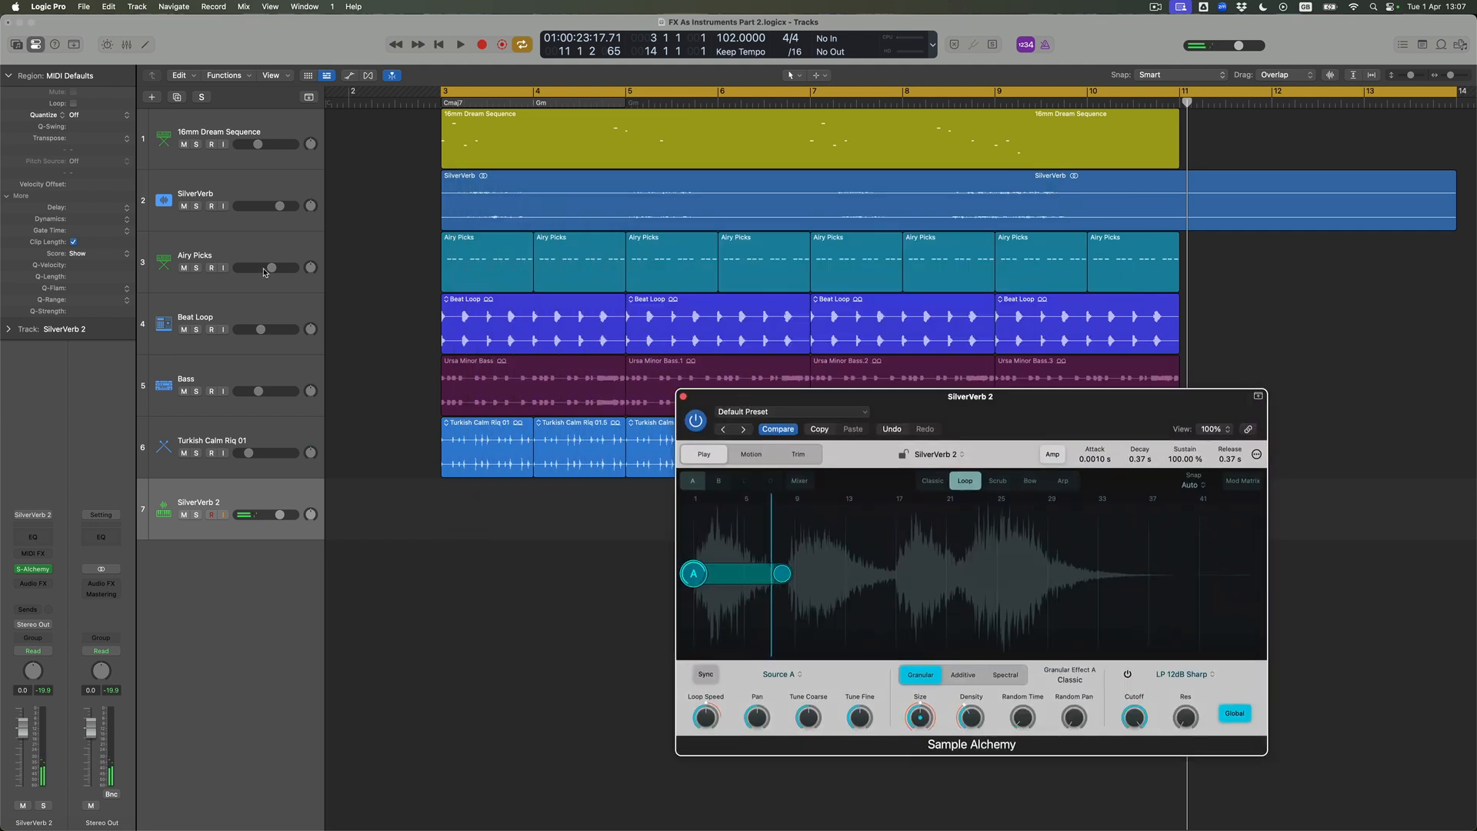
click(184, 207)
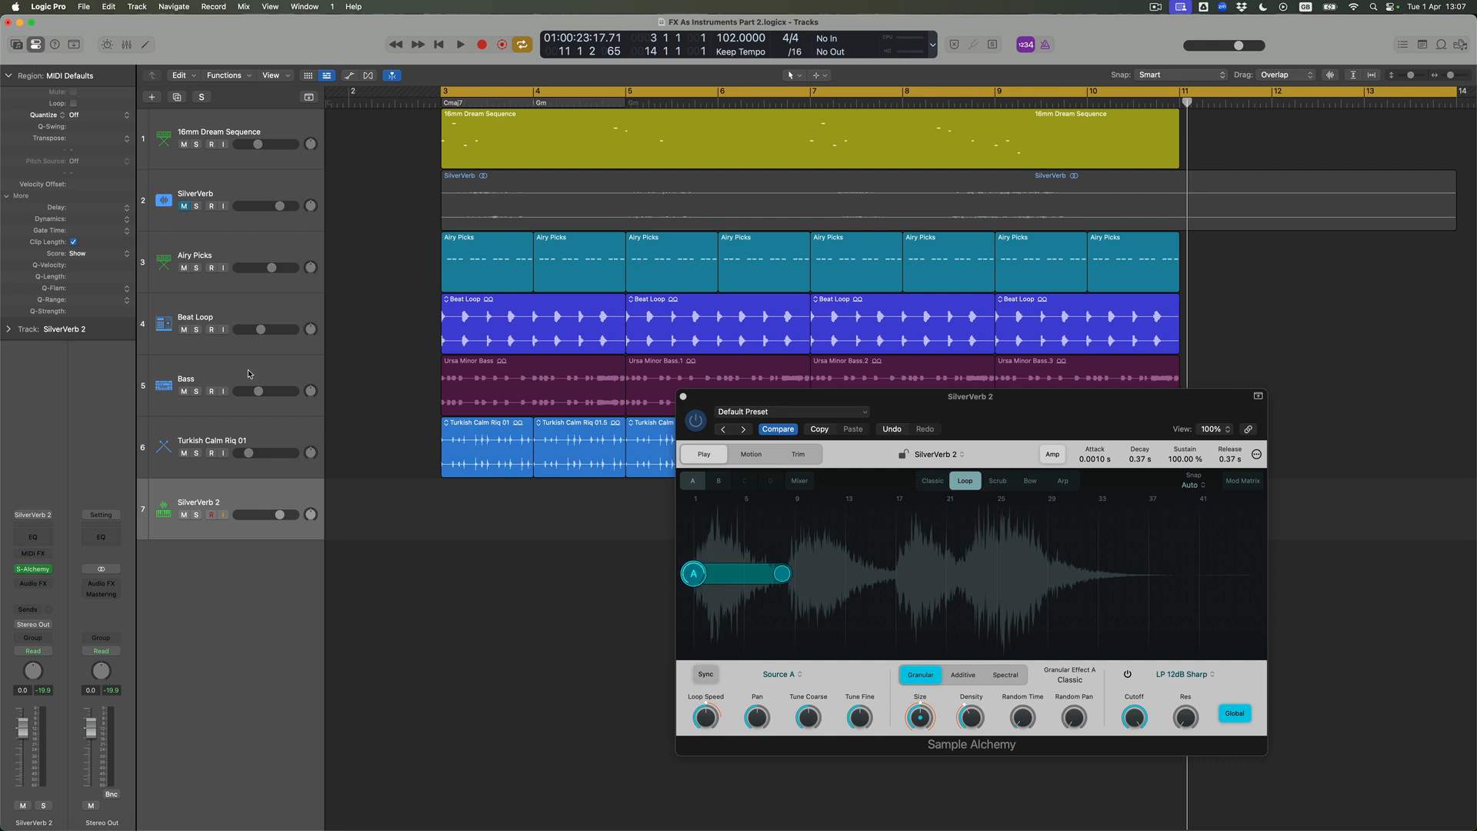
drag(235, 496, 224, 227)
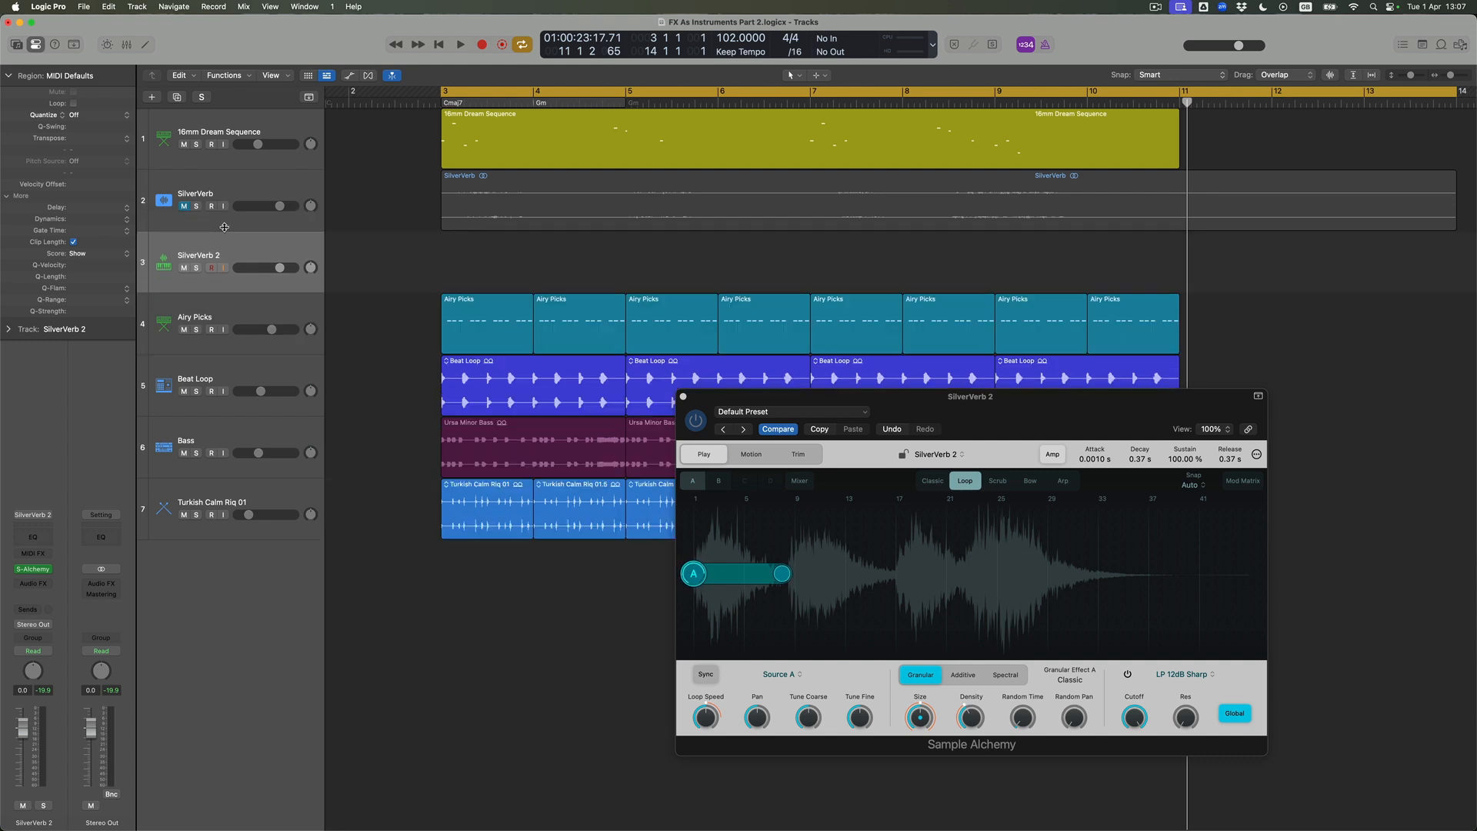
Step: Listen to the arrangement by itself and with the looping SilverVerb 2 instrument played over it
click(248, 131)
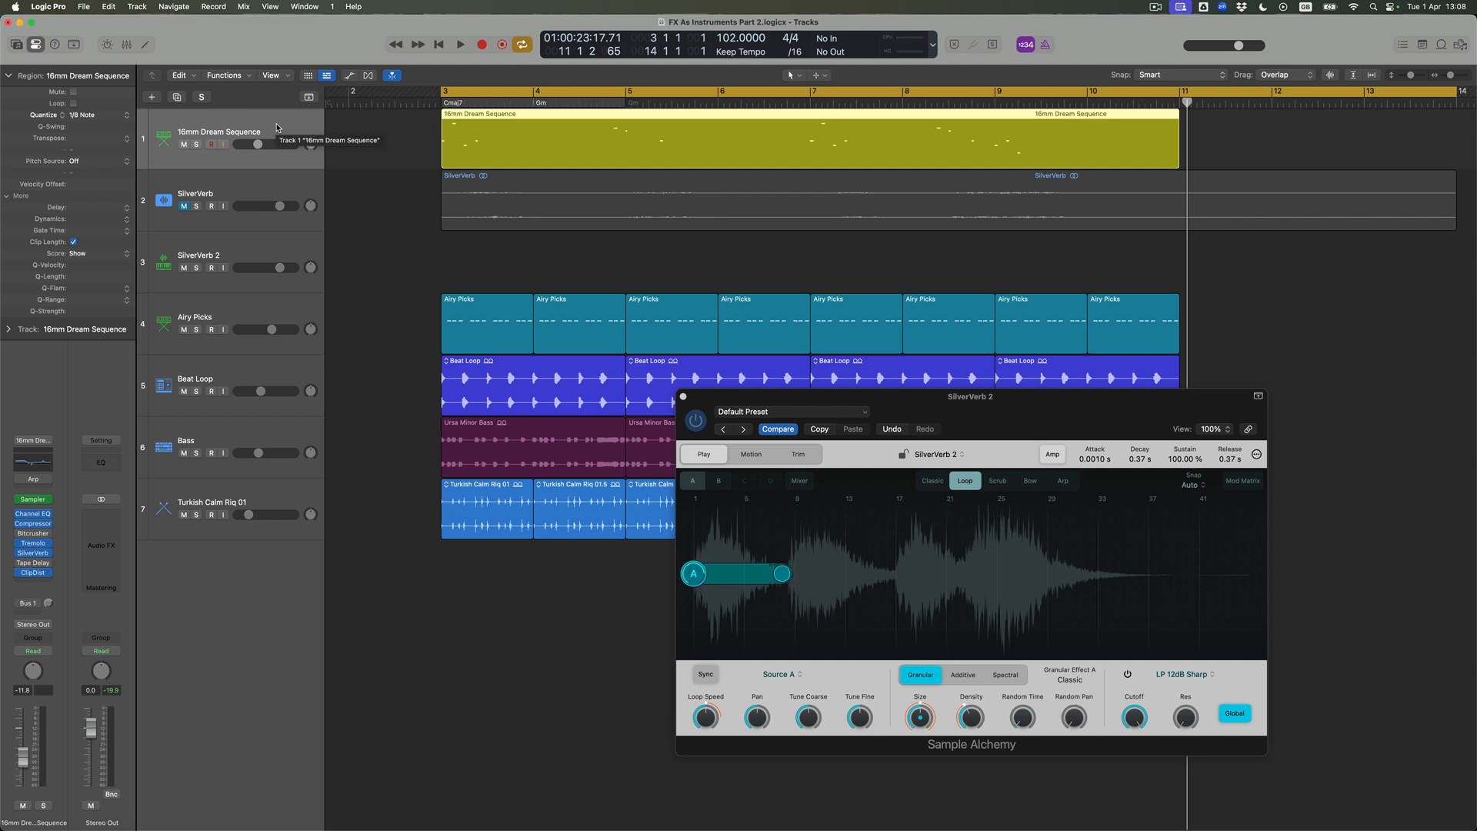
key(space)
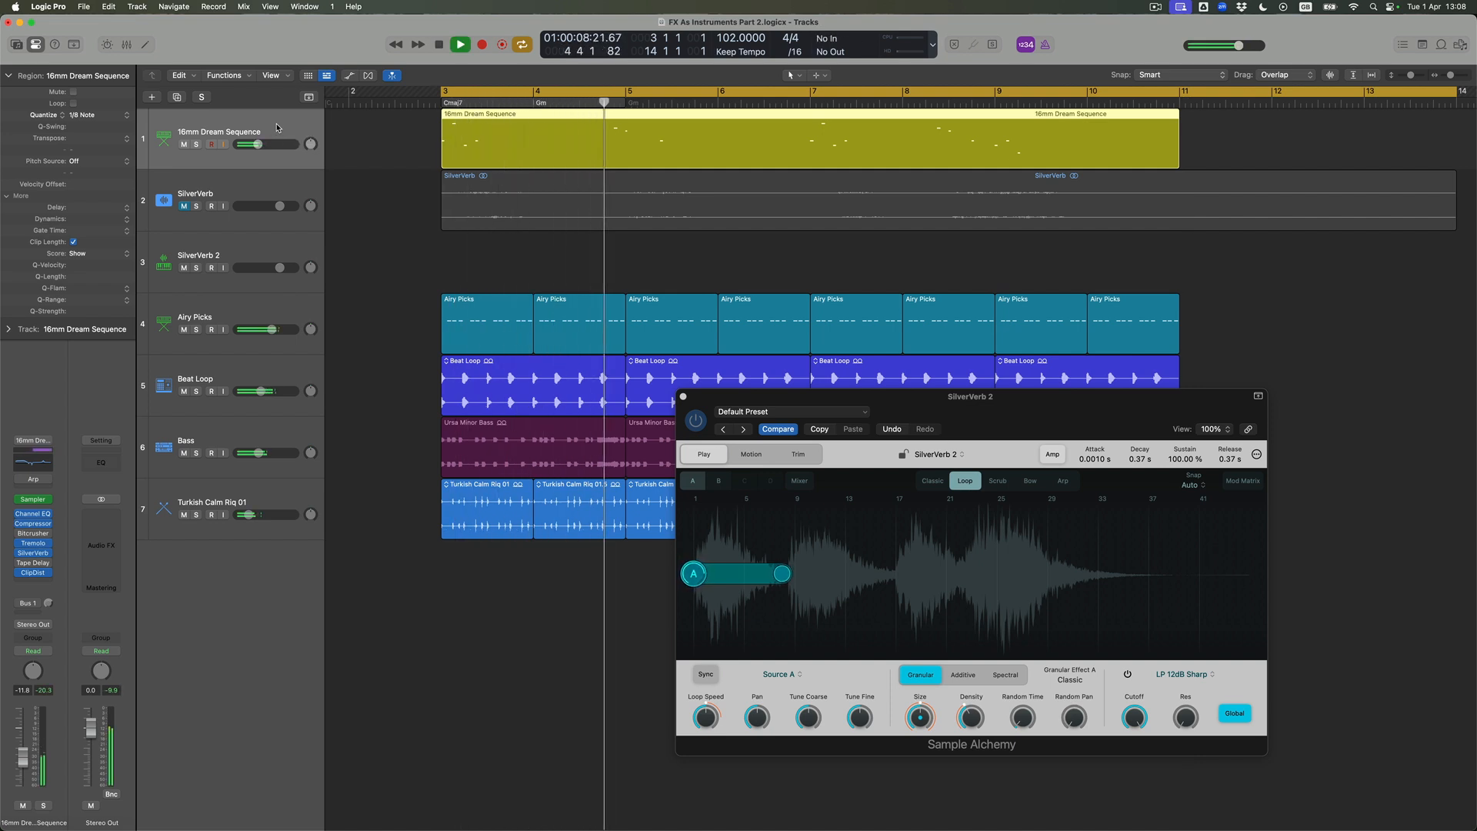
click(244, 240)
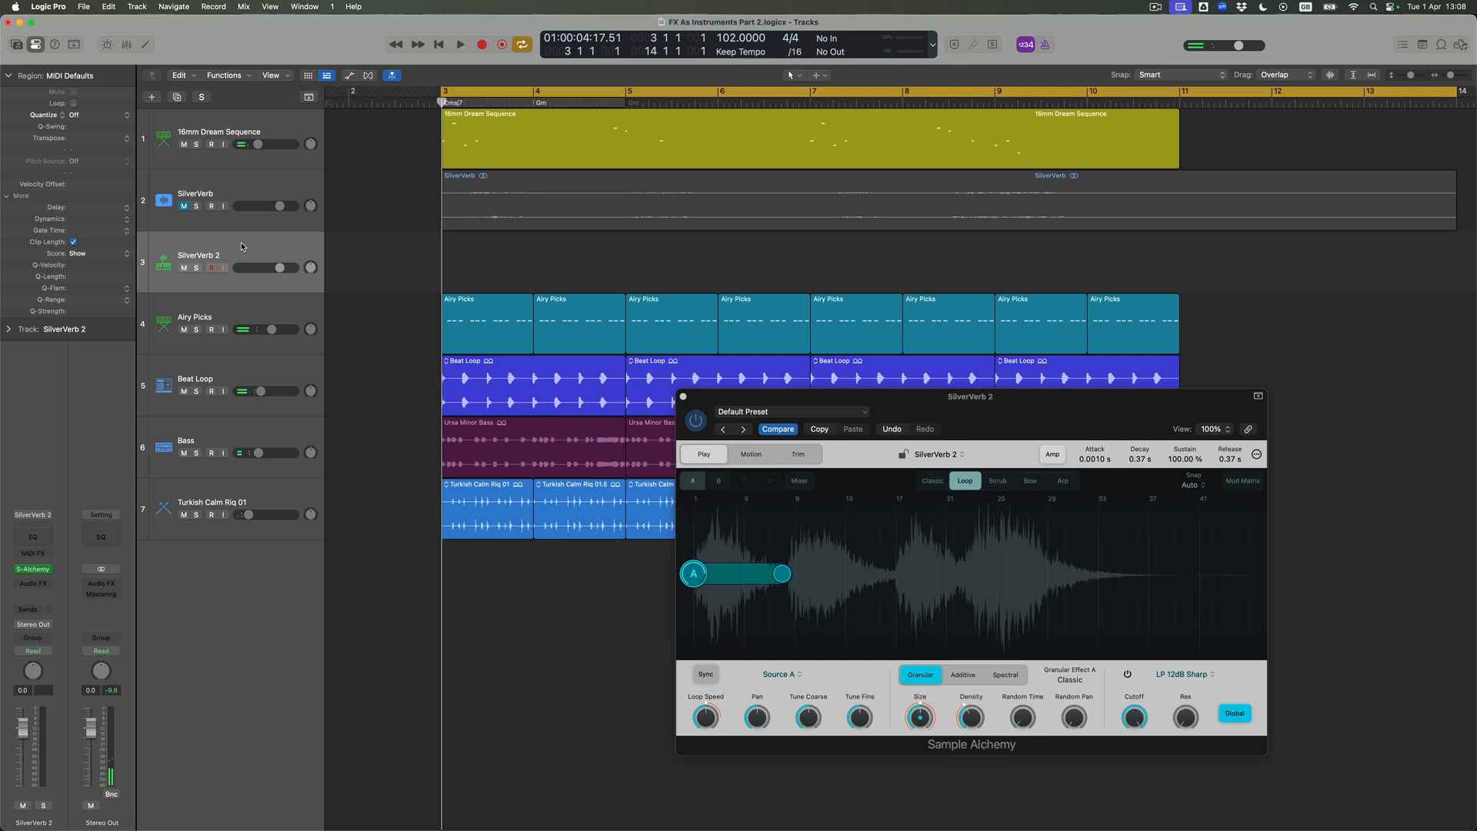
key(space)
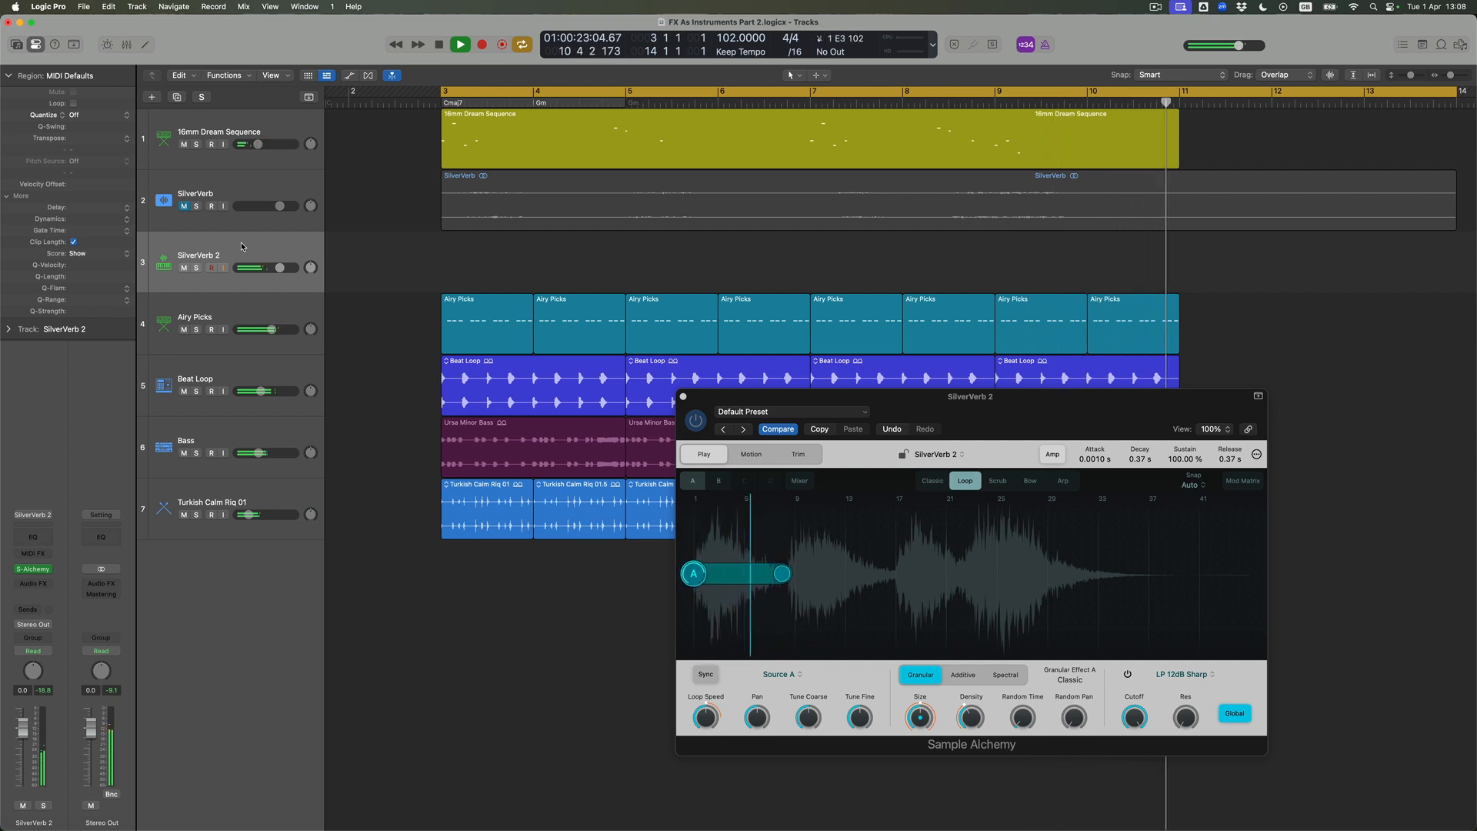
key(space)
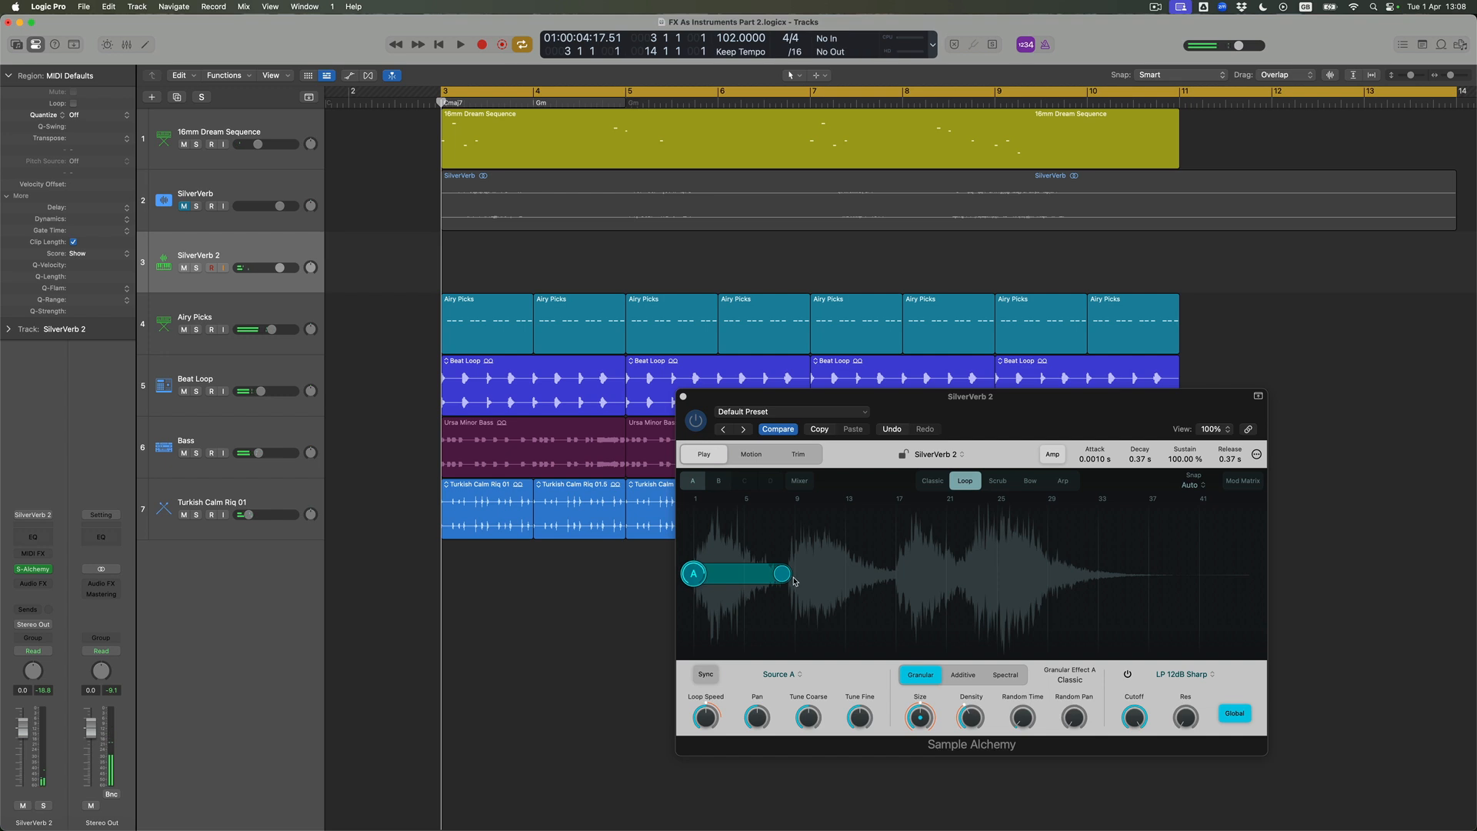
Step: Extend the loop to the end of the second swell and record a SilverVerb 2 part with a 3.00 s release
drag(781, 576, 890, 576)
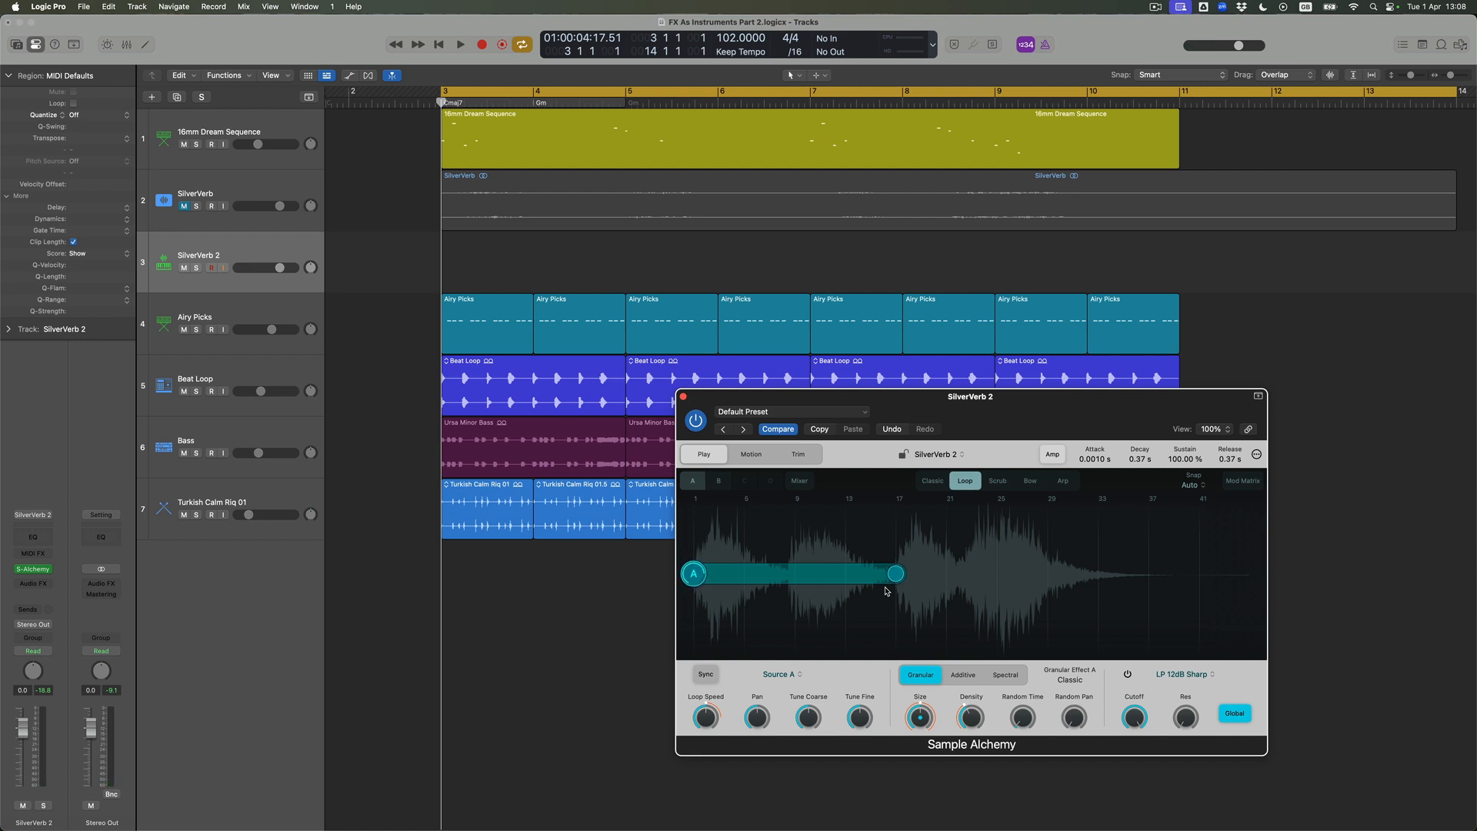
key(r)
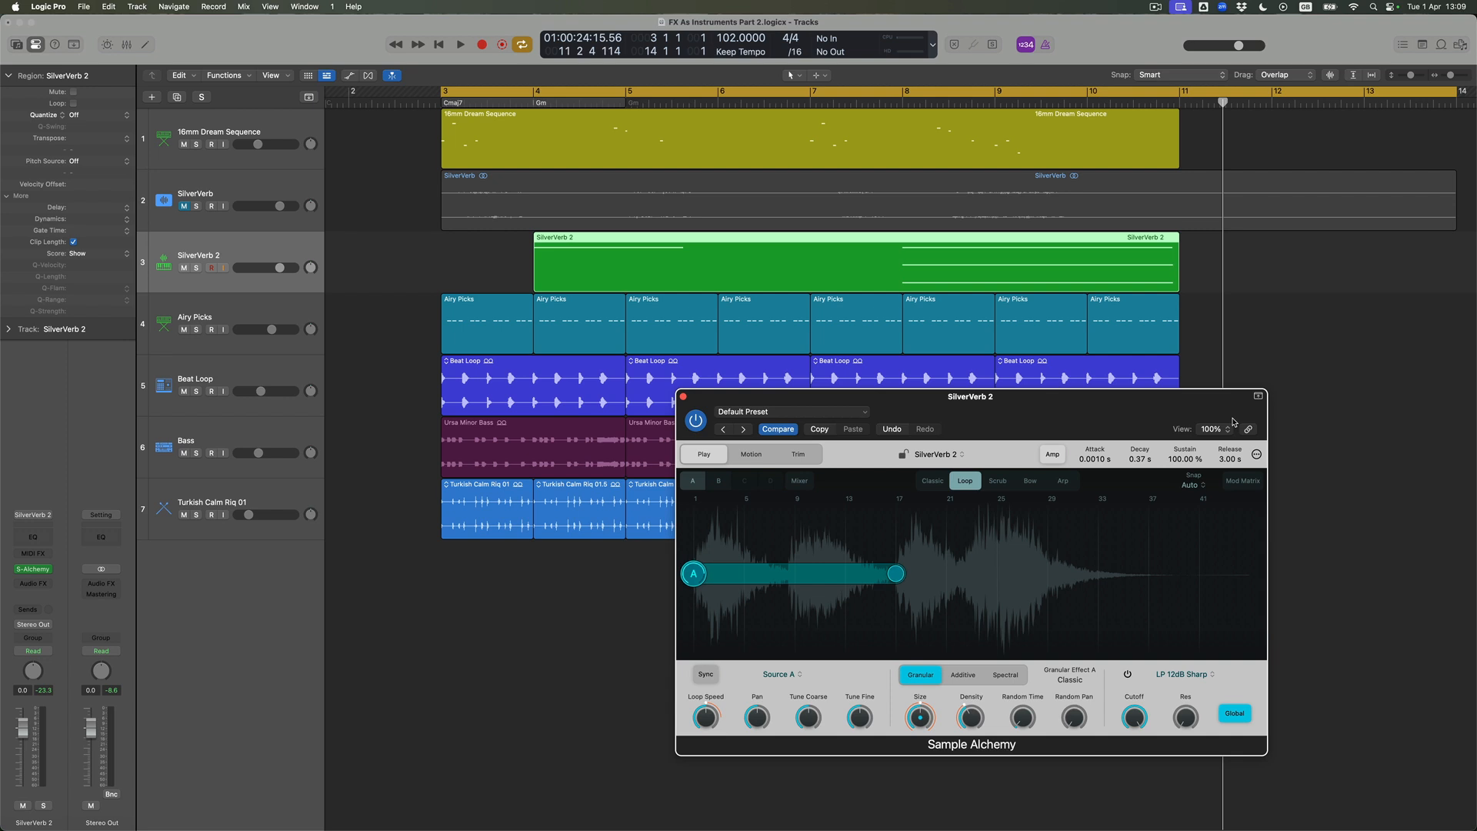
Step: Send SilverVerb 2 to the SilverVerb reverb on Bus 1 at a level of -13.1
click(34, 612)
mouse_move(45, 708)
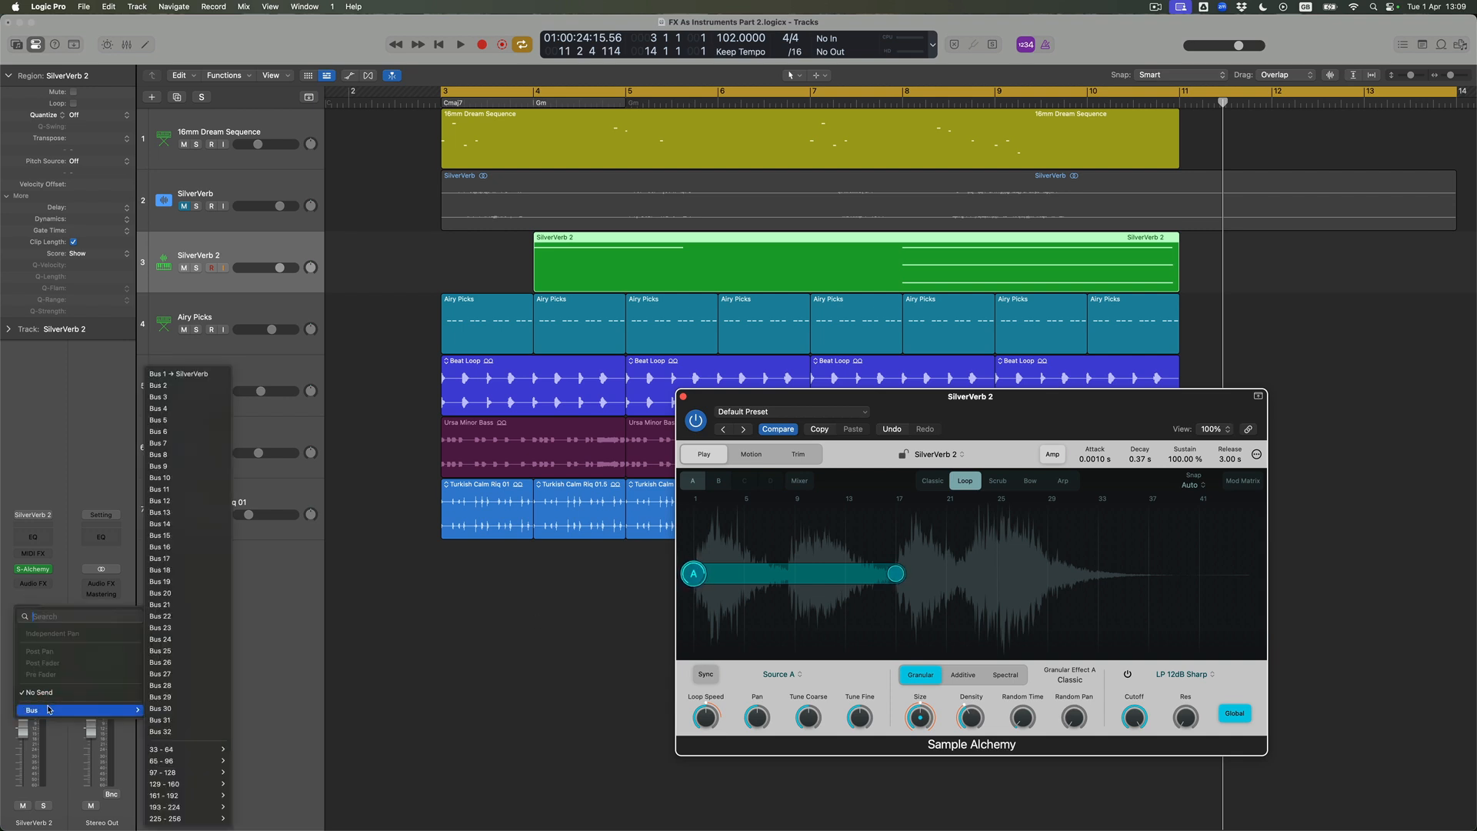
click(190, 375)
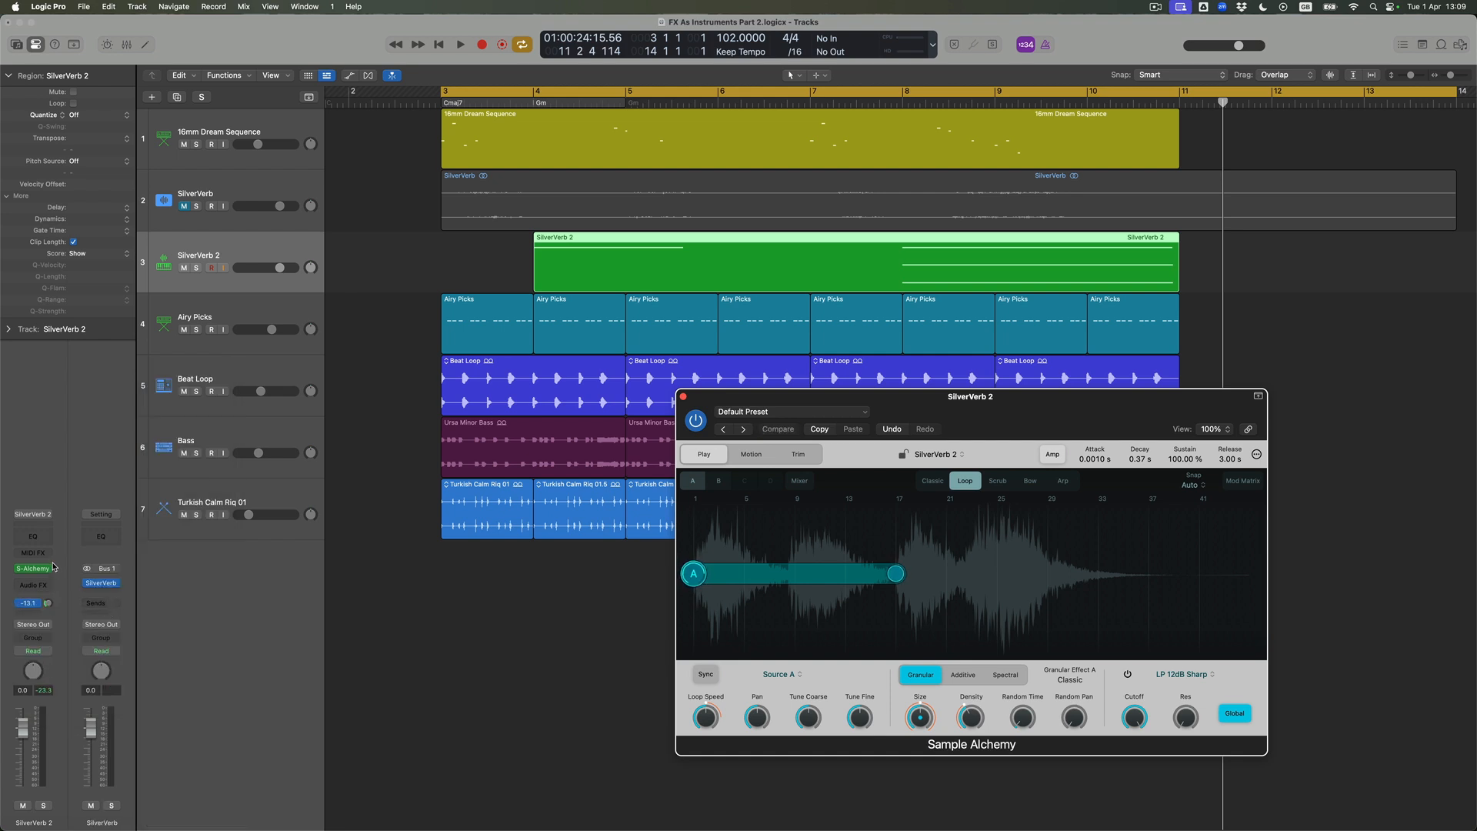
drag(53, 564, 53, 562)
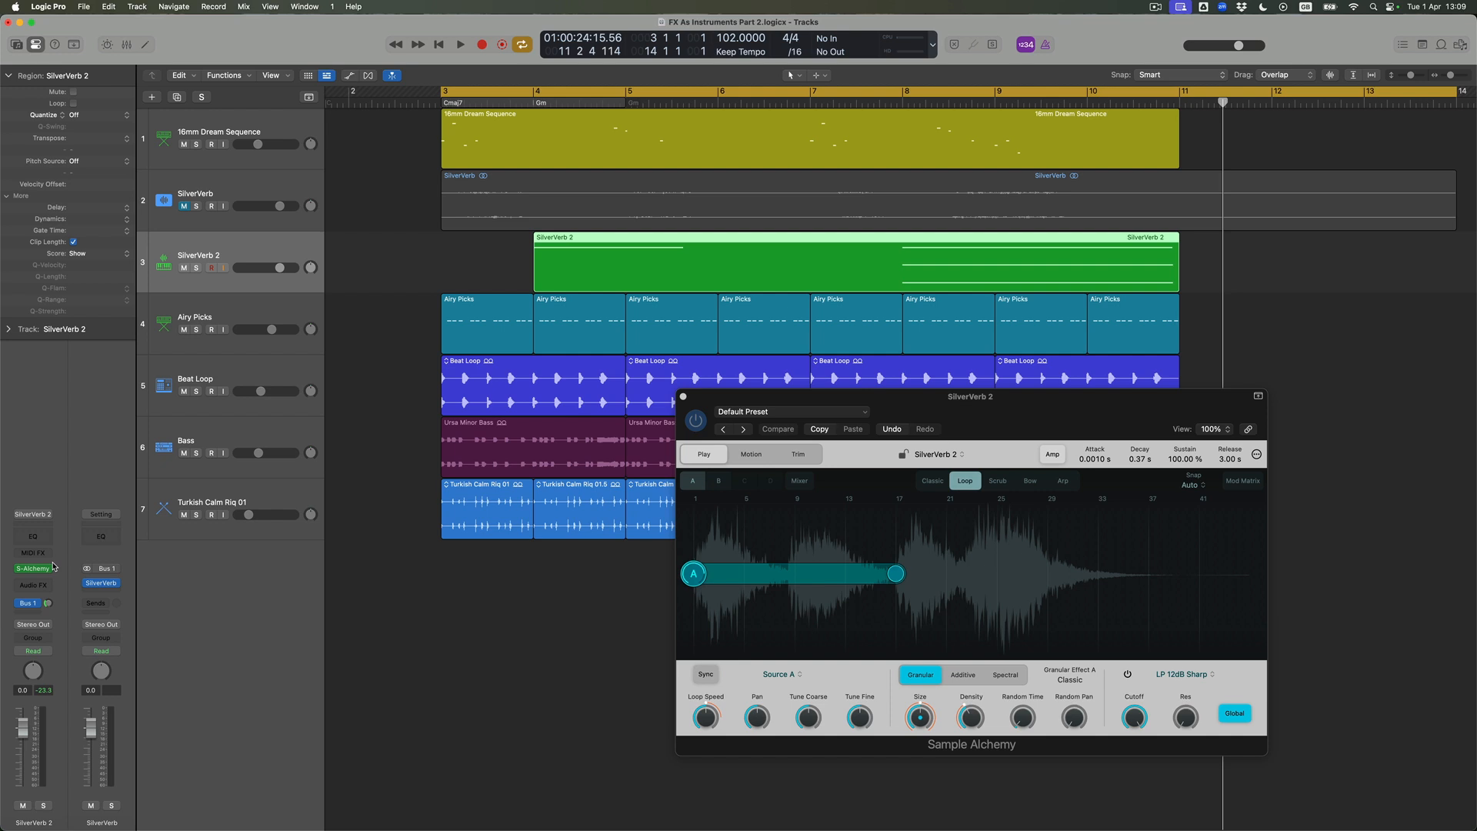
Step: Quantize the recorded SilverVerb 2 region to 1/4 notes and listen to it
click(100, 117)
click(103, 158)
key(space)
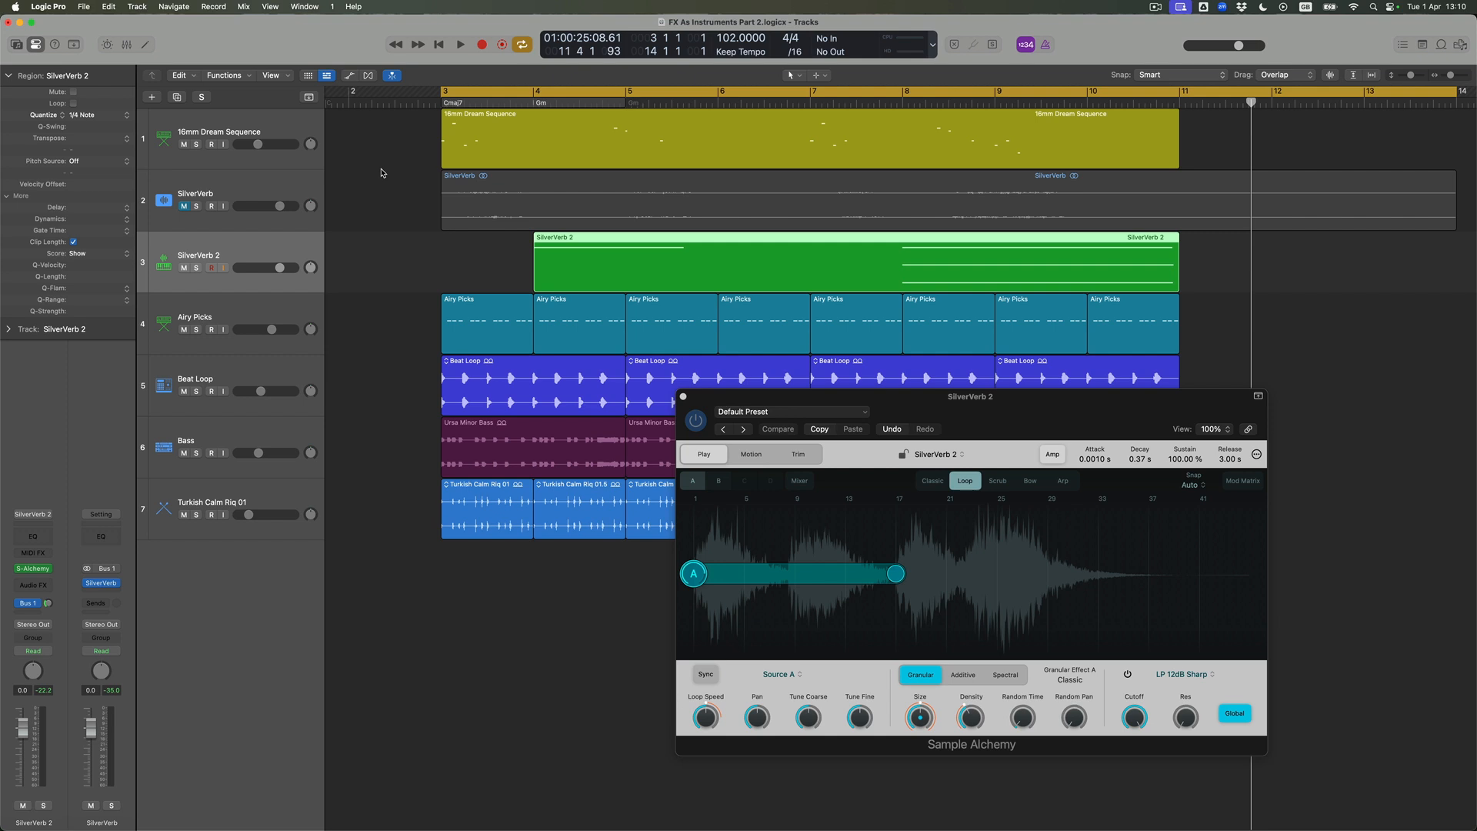
Step: Delete the recorded SilverVerb 2 region and swap the loop's start and end so the first swell plays backwards
click(487, 258)
click(576, 257)
key(Delete)
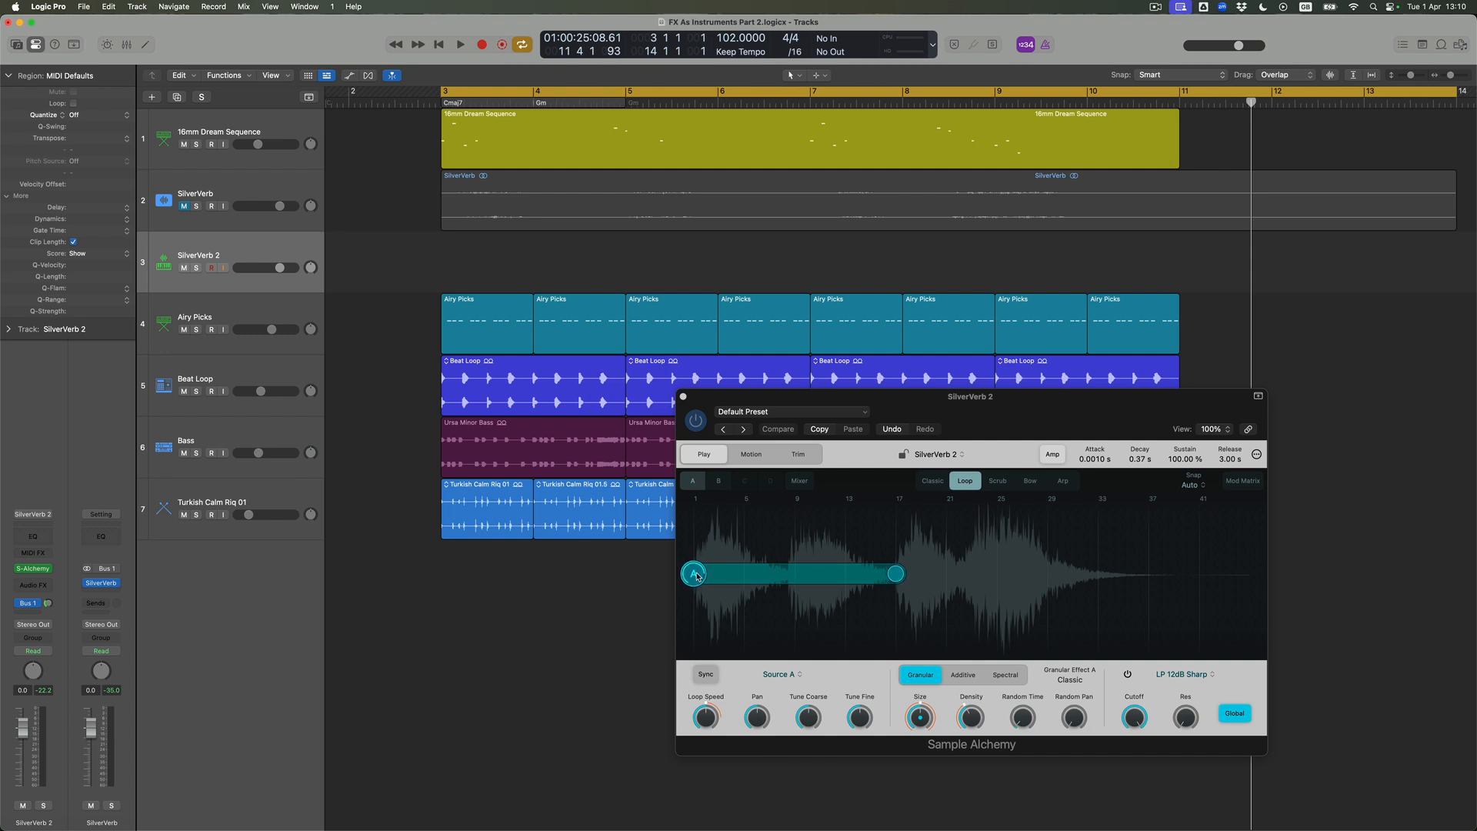
drag(696, 576, 784, 576)
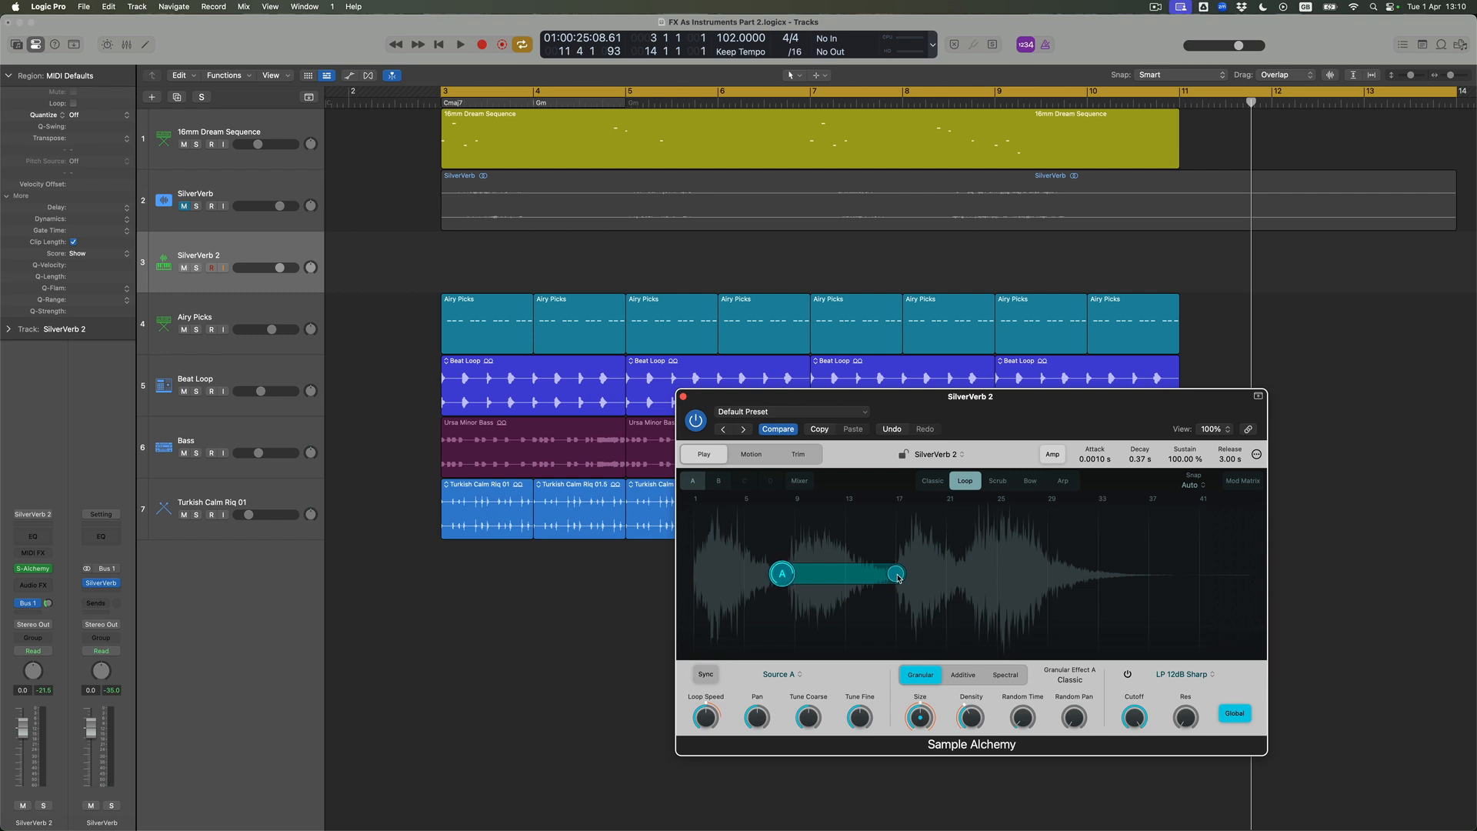
drag(898, 578, 686, 577)
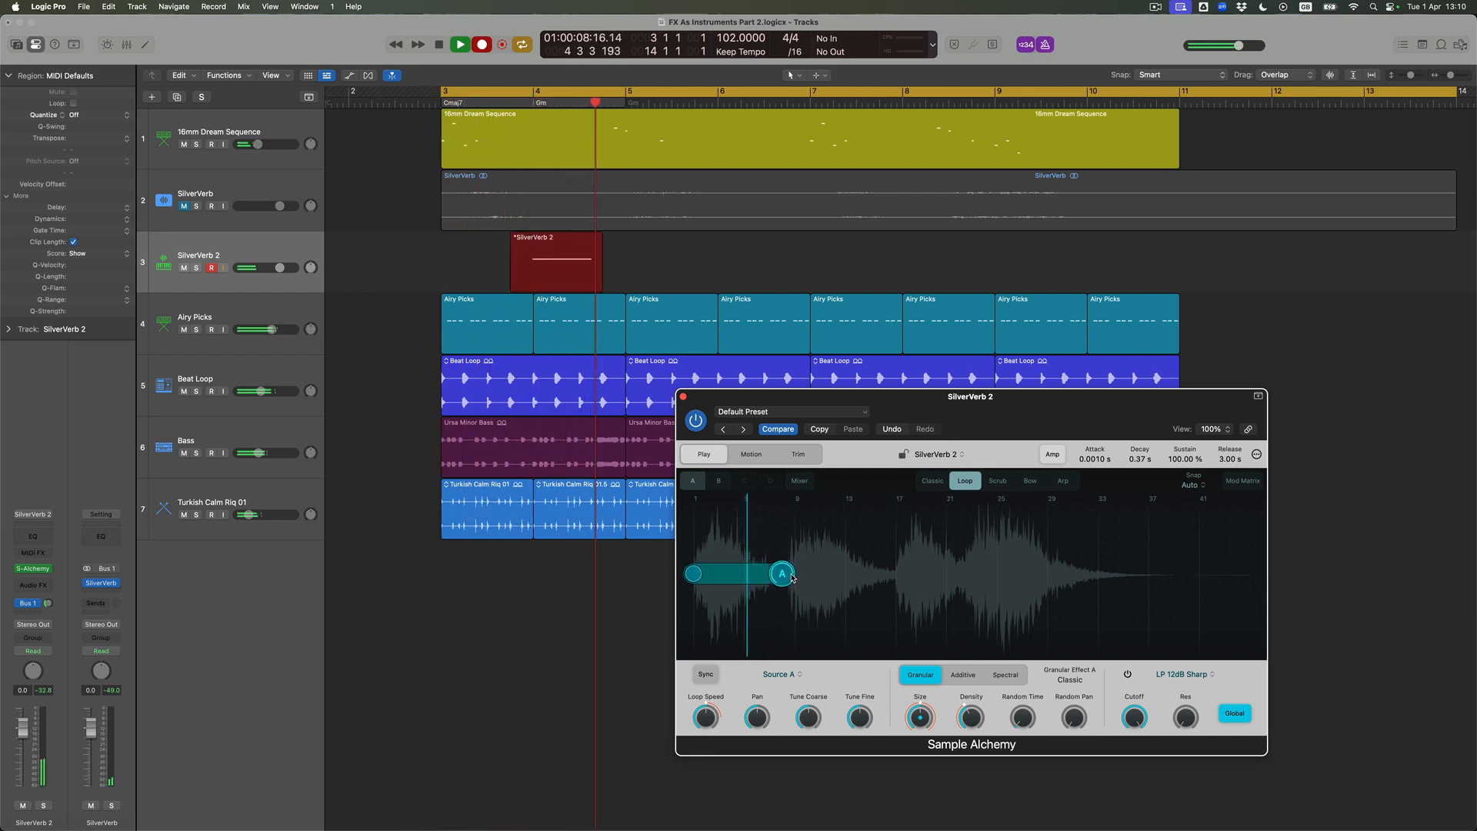
Step: Undo the short one-bar take and record a new SilverVerb 2 part from bar 3 to bar 10
key(space)
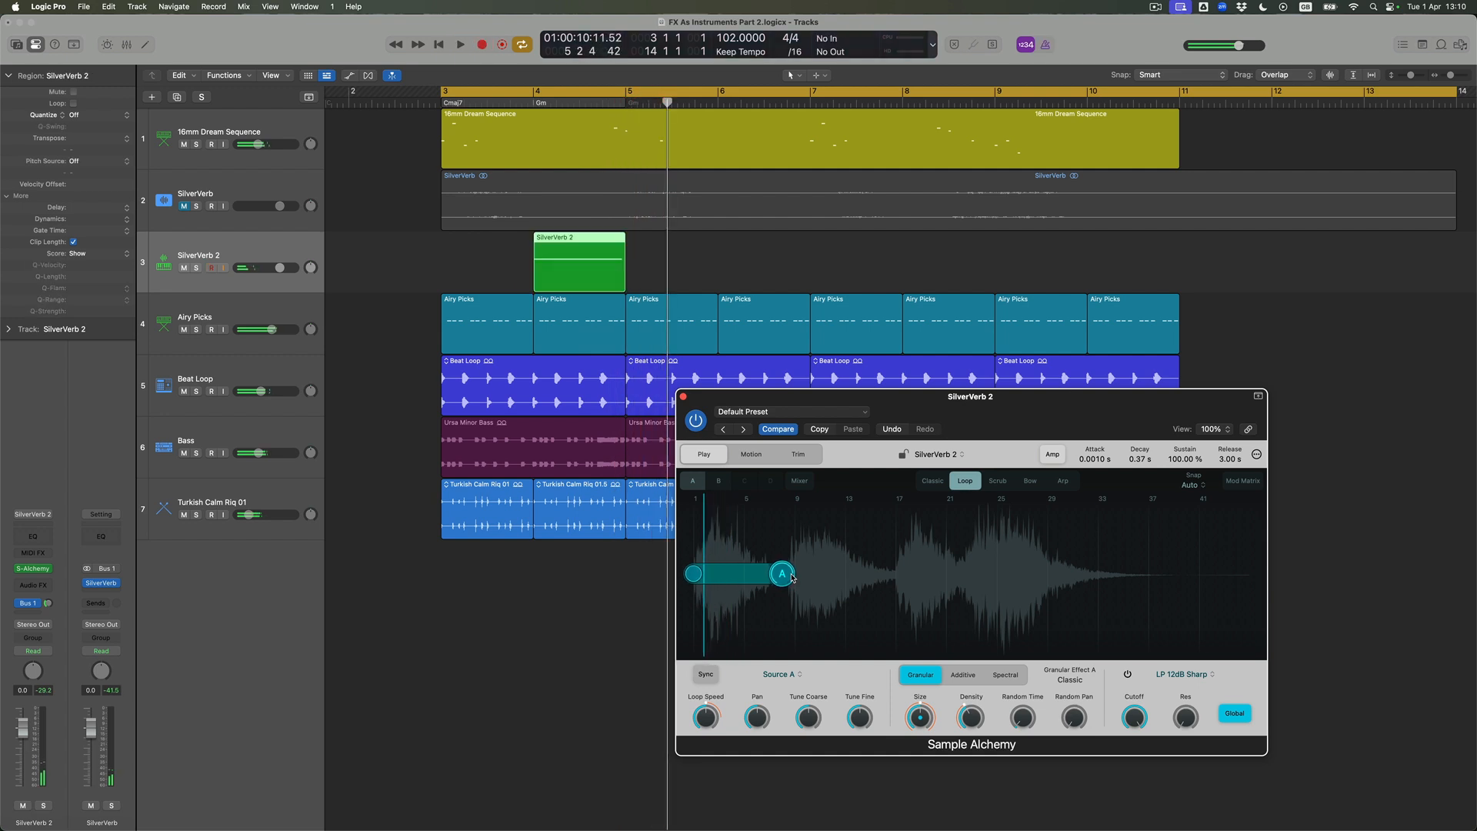
key(super+z)
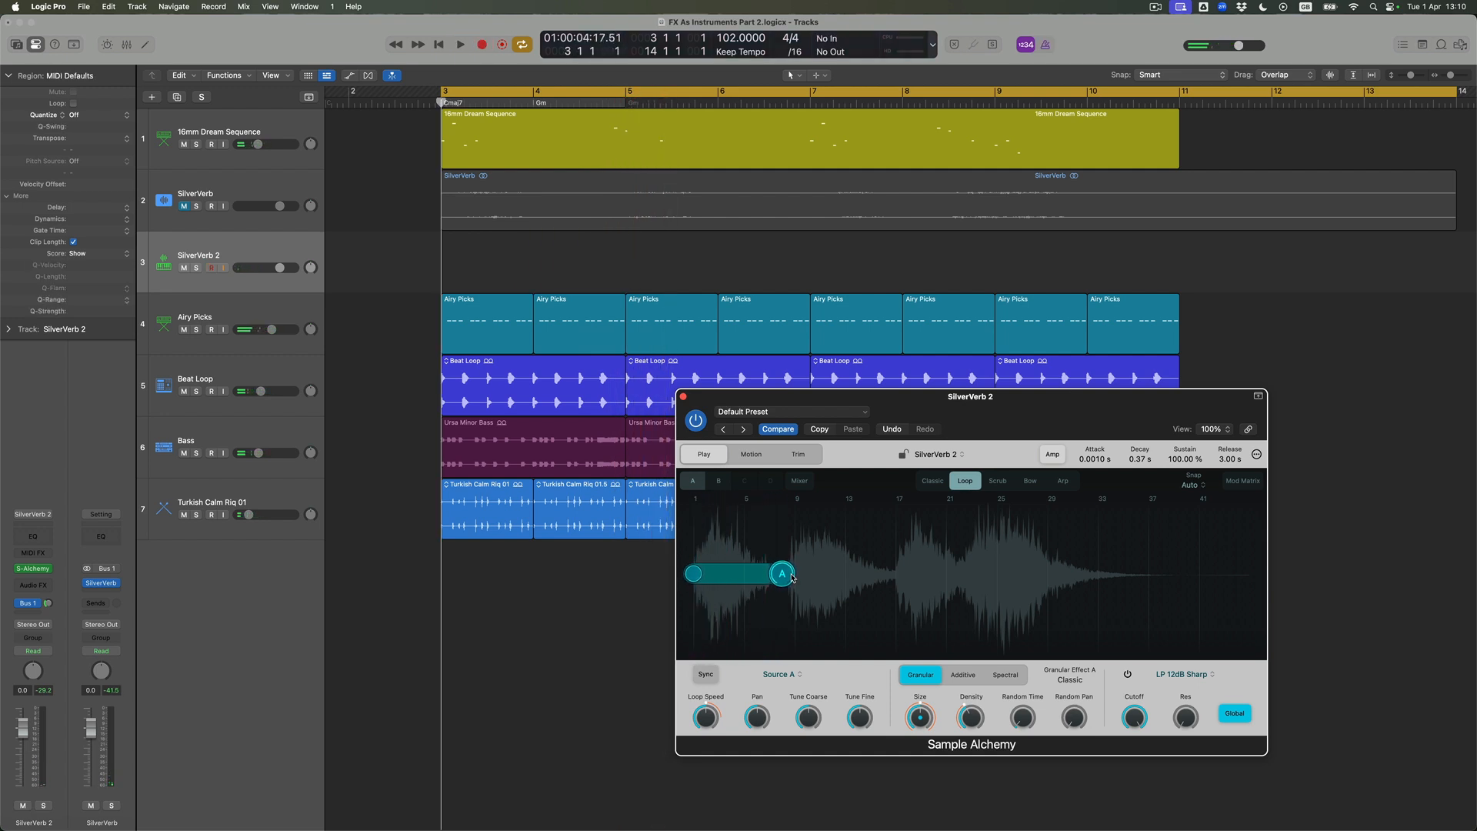
key(r)
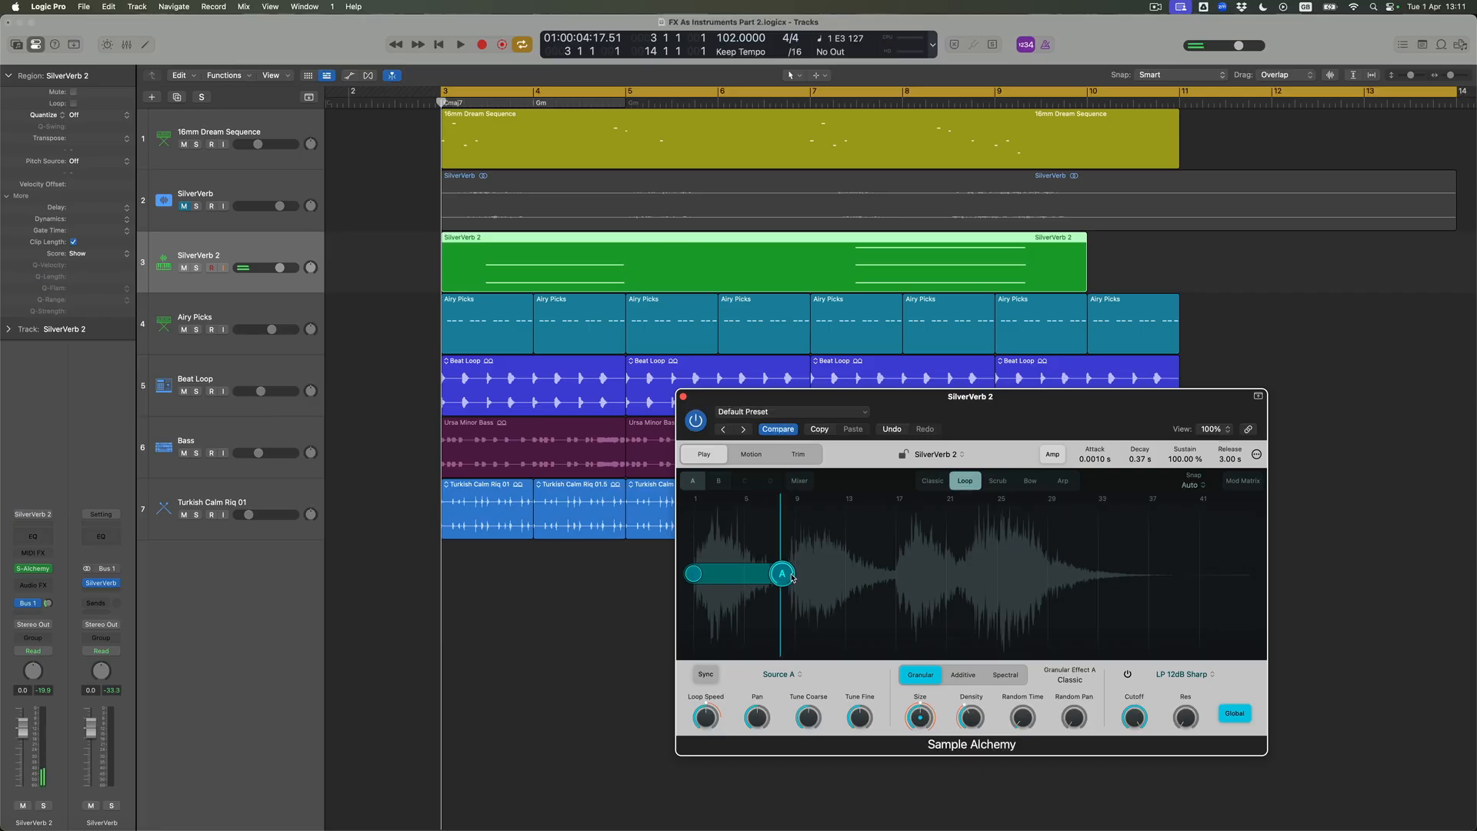
Step: Move source A's start to the tail of the last swell, near marker 33, to reverse almost the whole sample
drag(867, 578, 1035, 581)
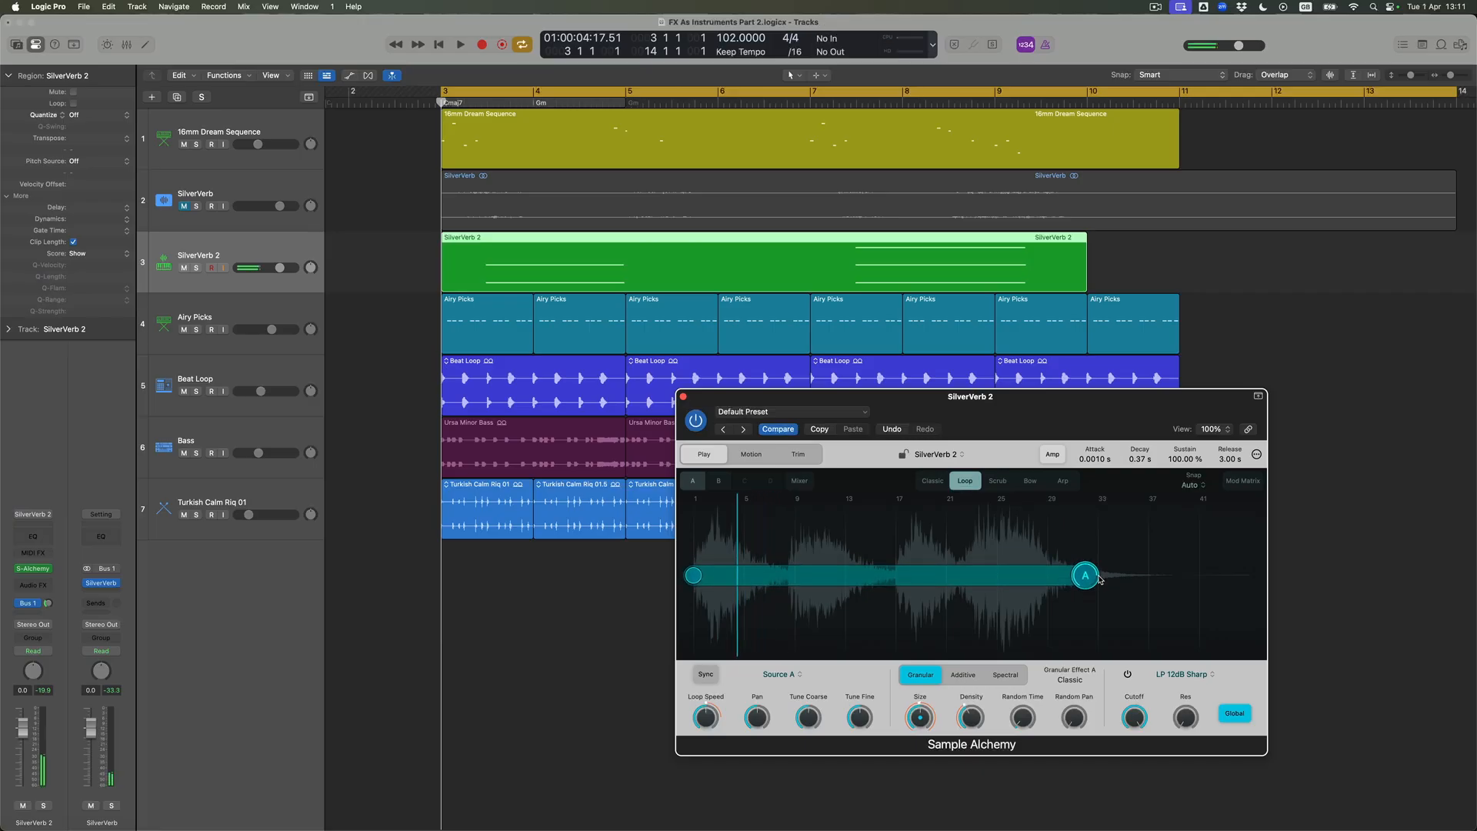
drag(1107, 579, 1105, 578)
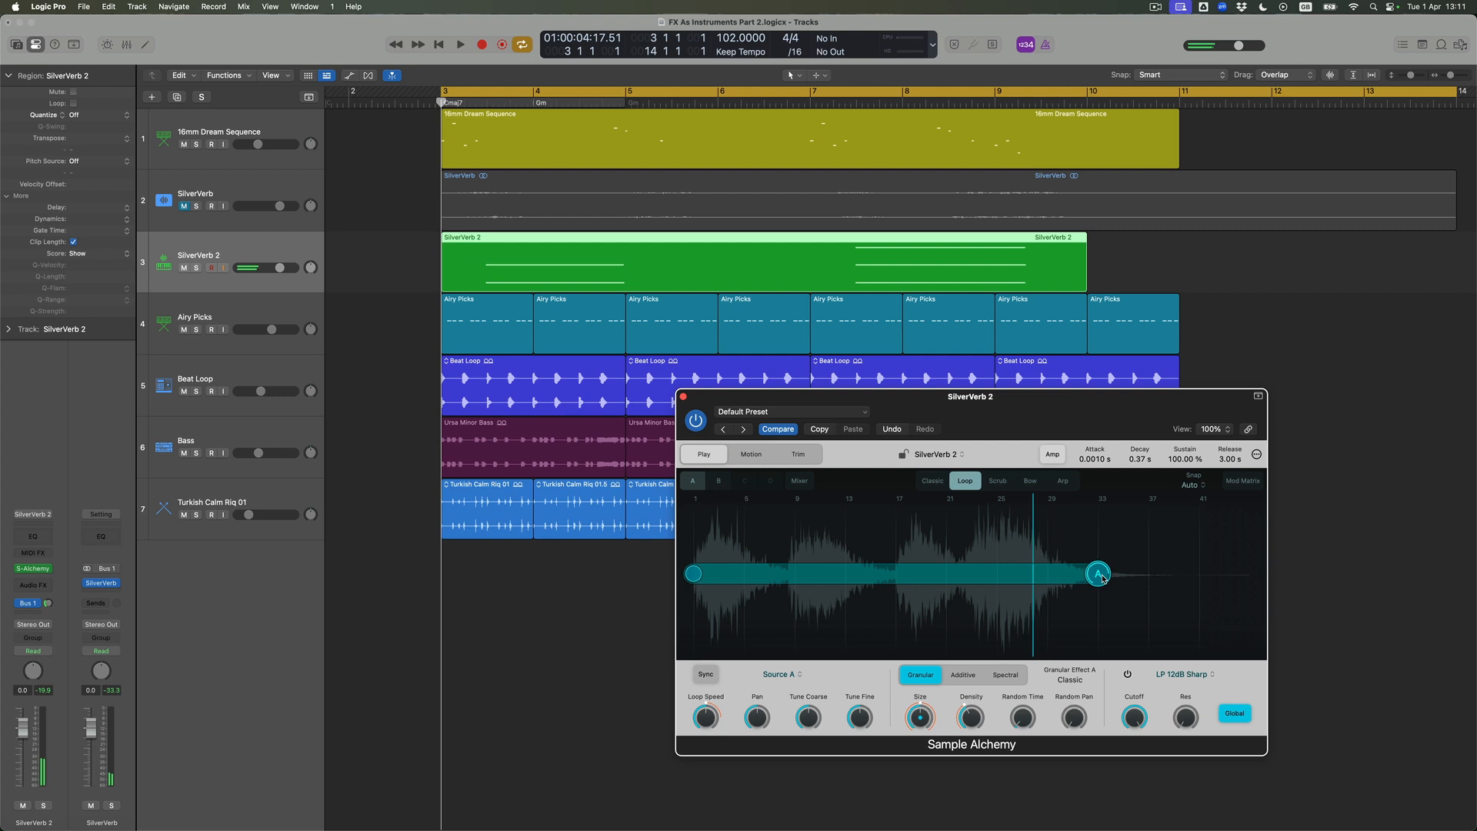
drag(1104, 579, 1103, 579)
Step: Replace the SilverVerb 2 region with a new take from bar 3 to bar 11, quantized to 1/4 notes
click(413, 303)
click(486, 278)
key(Delete)
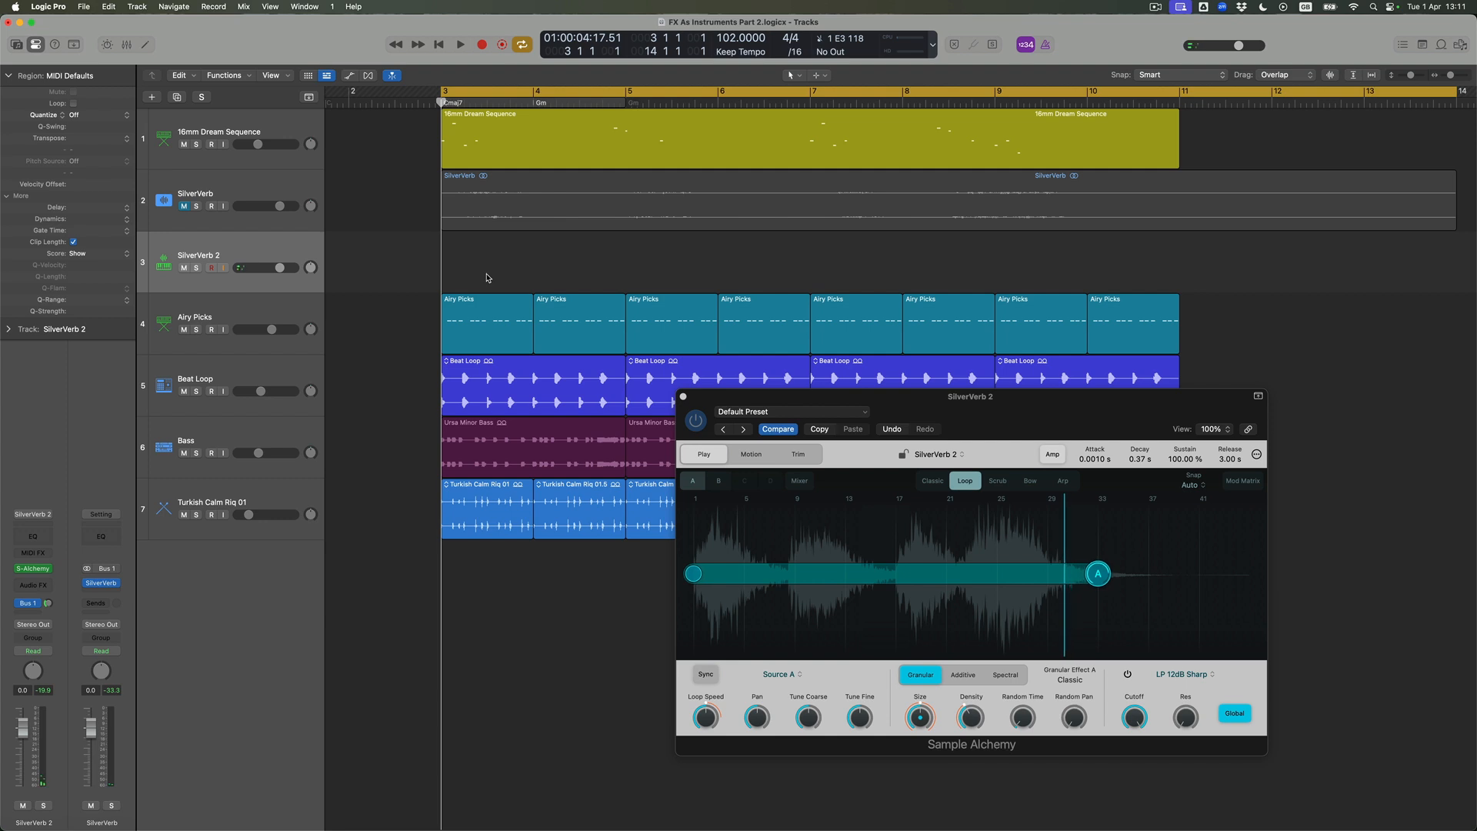
key(r)
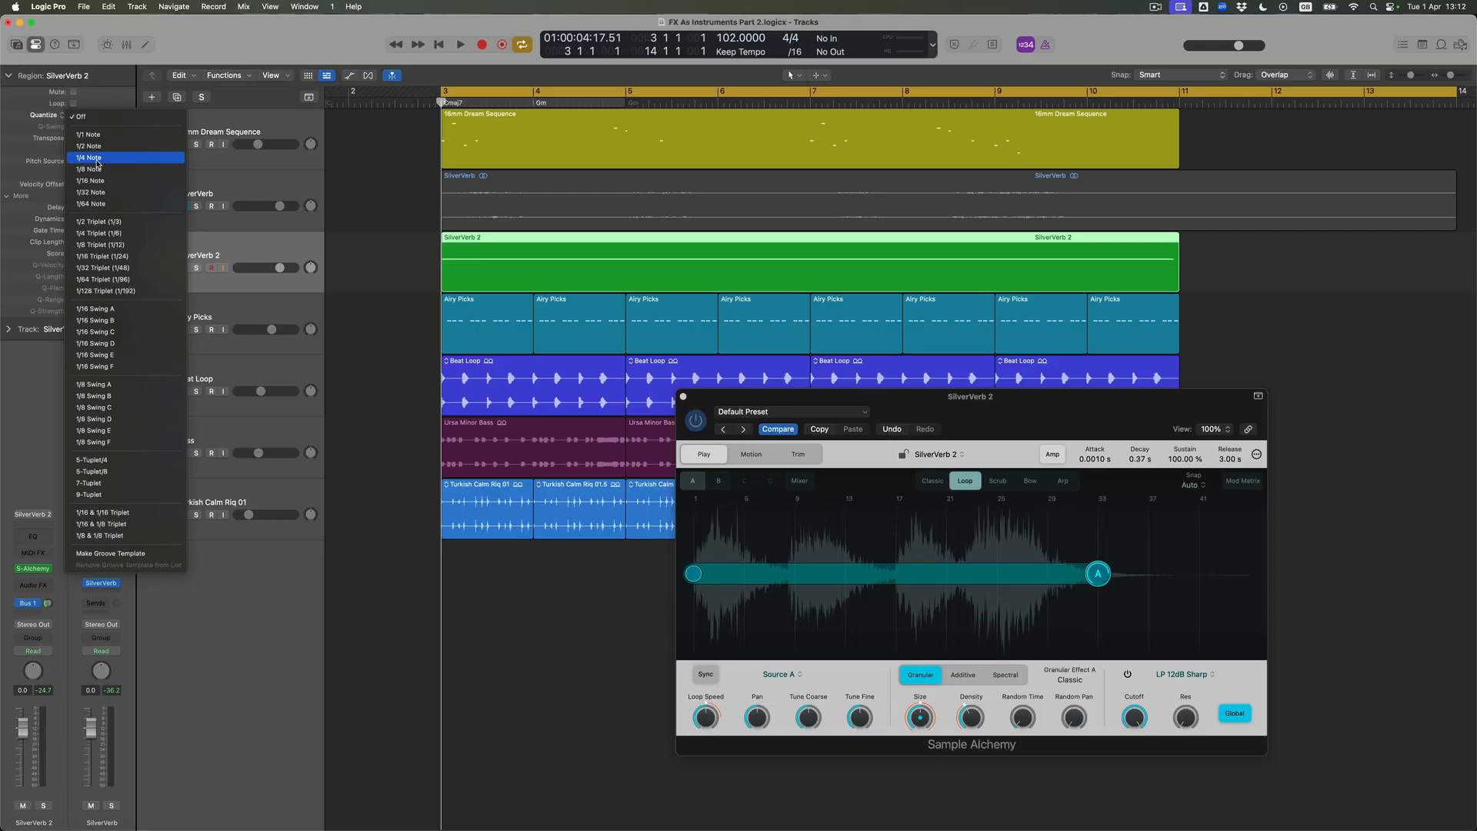
click(98, 160)
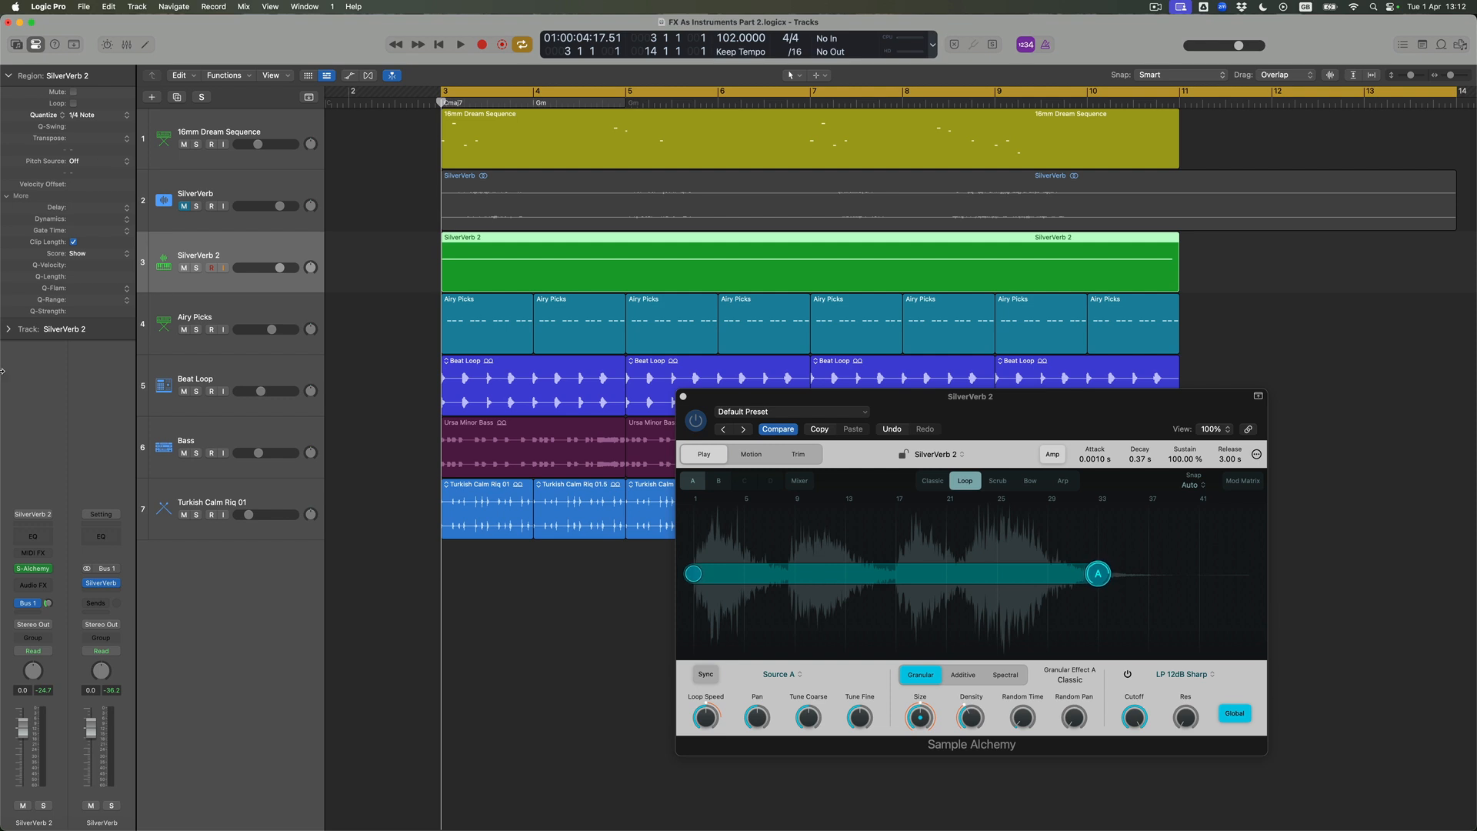
Step: Set source A's loop speed to 200 % in Sample Alchemy
click(703, 723)
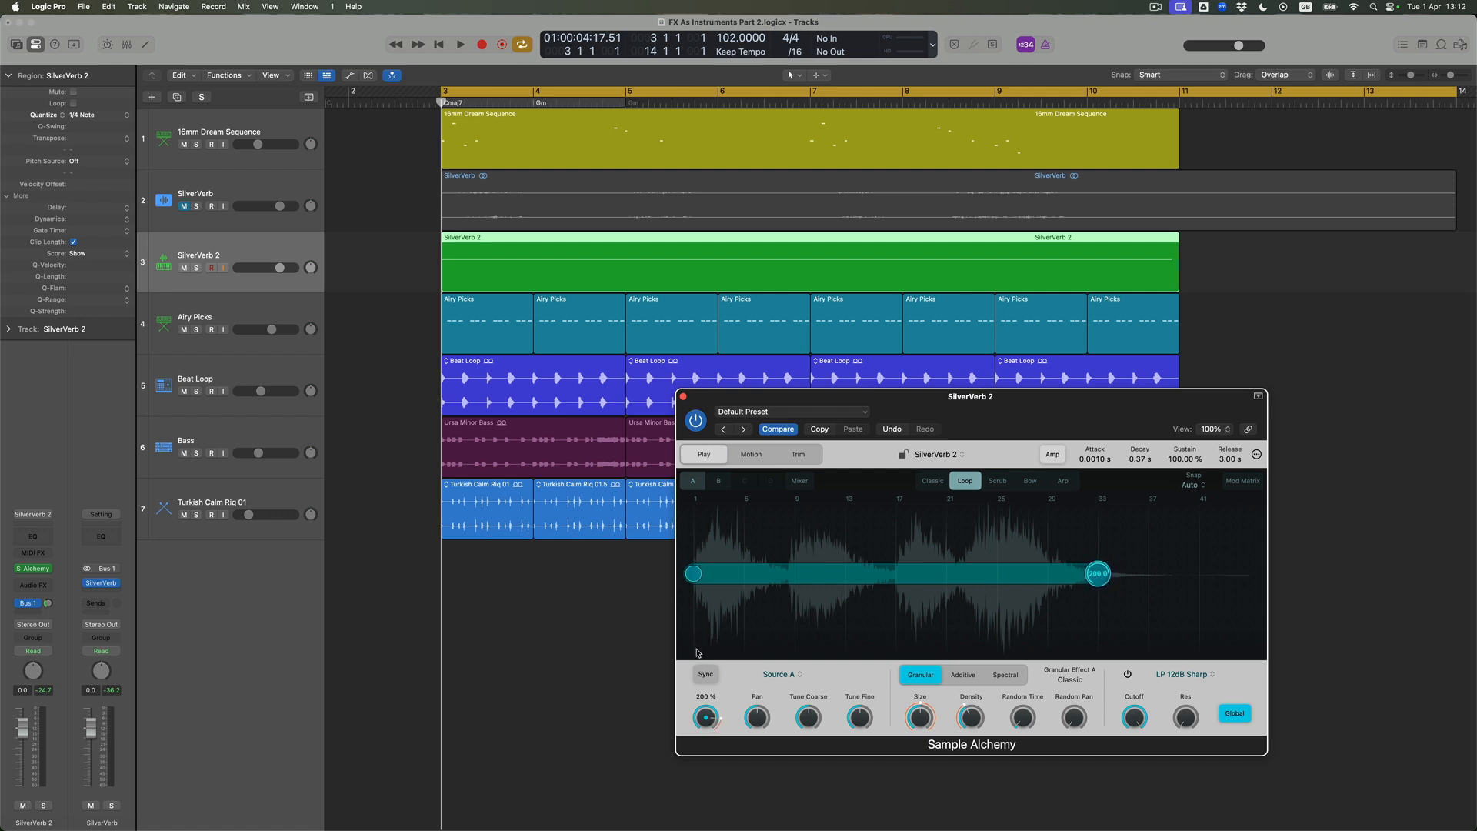
click(217, 248)
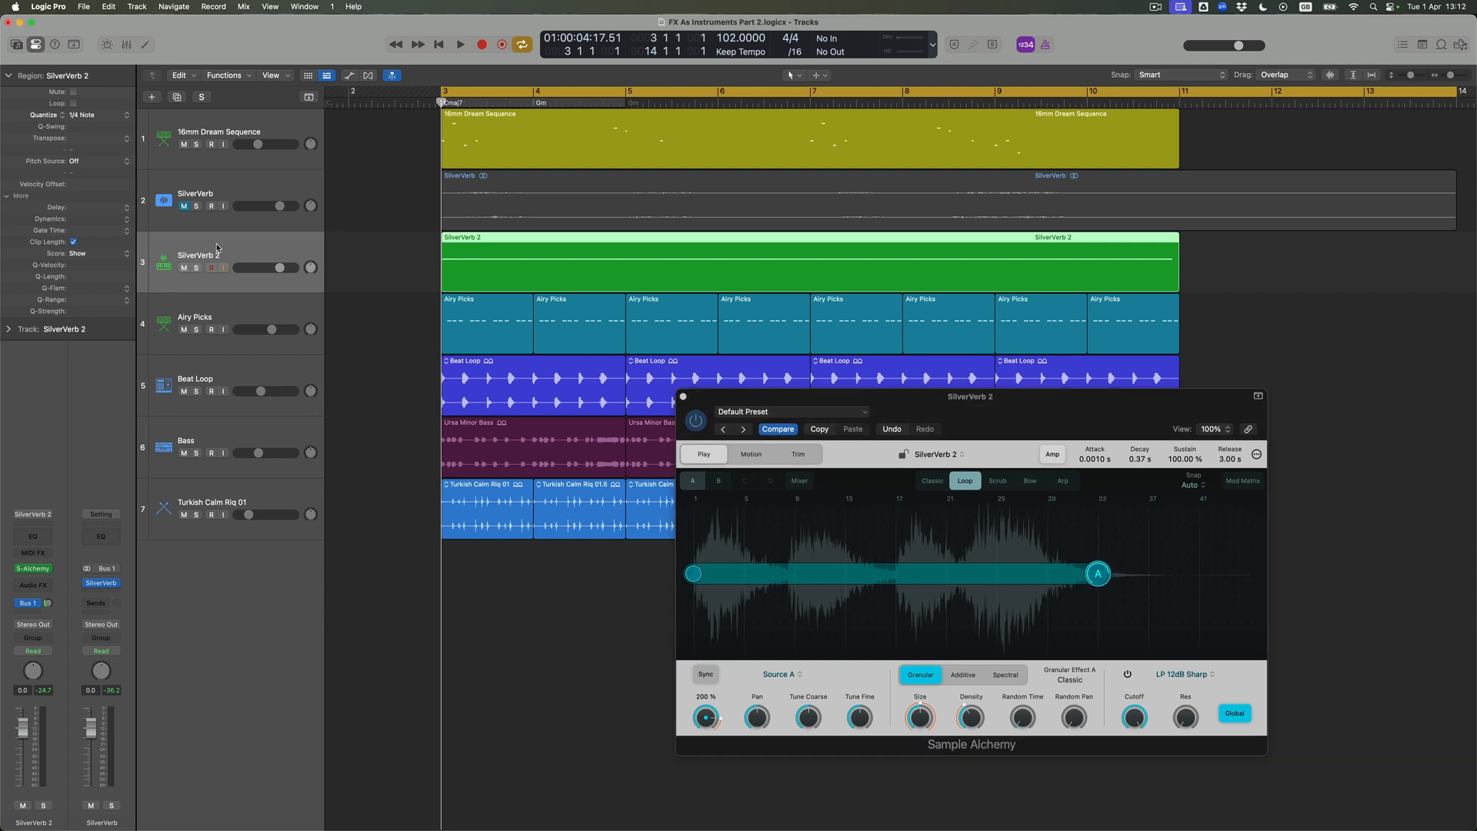
Step: Audition the SilverVerb 2 part at its current loop speed, first soloed and then with the full arrangement
click(217, 249)
key(space)
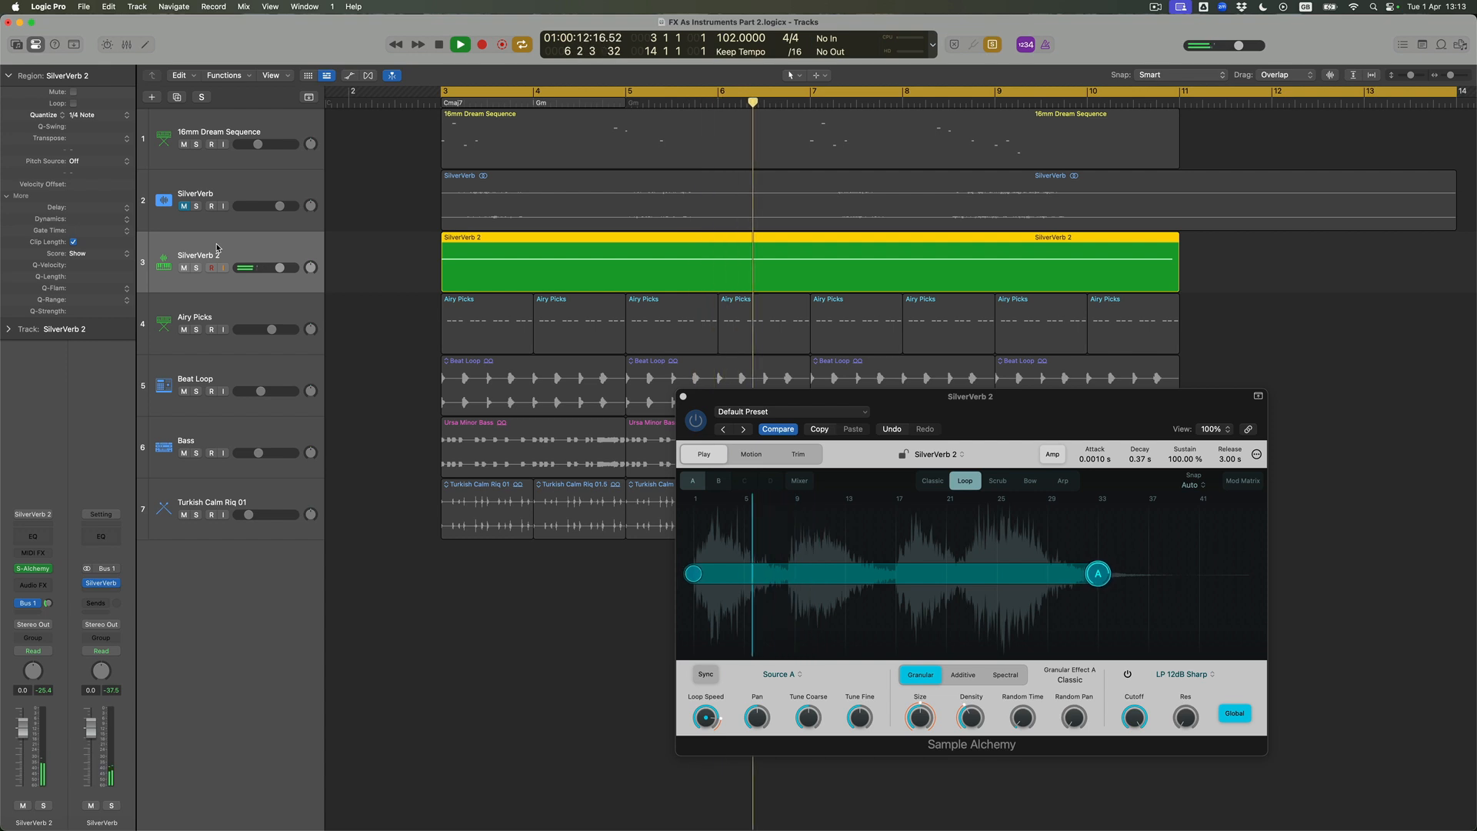
key(s)
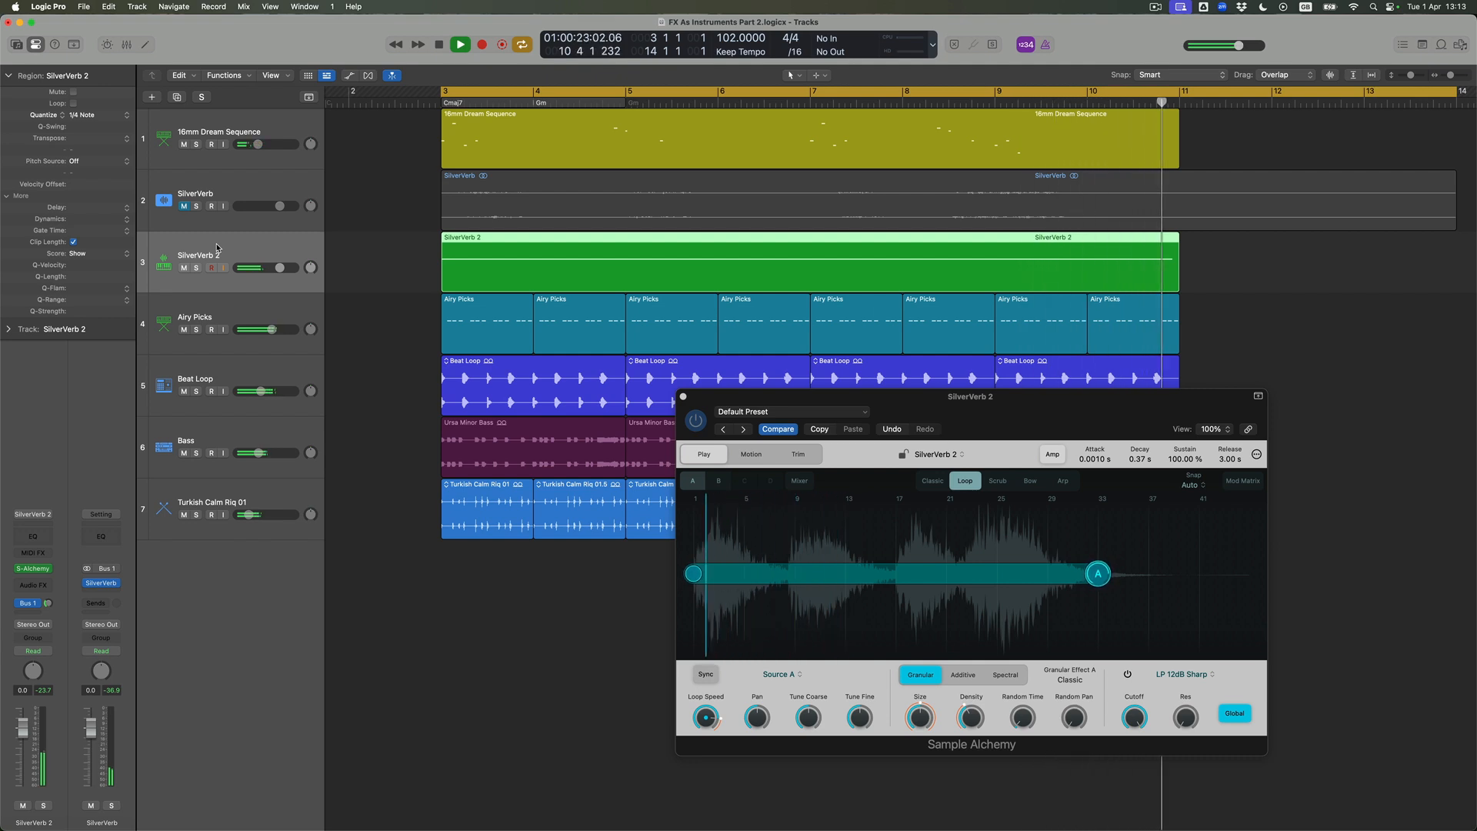
key(space)
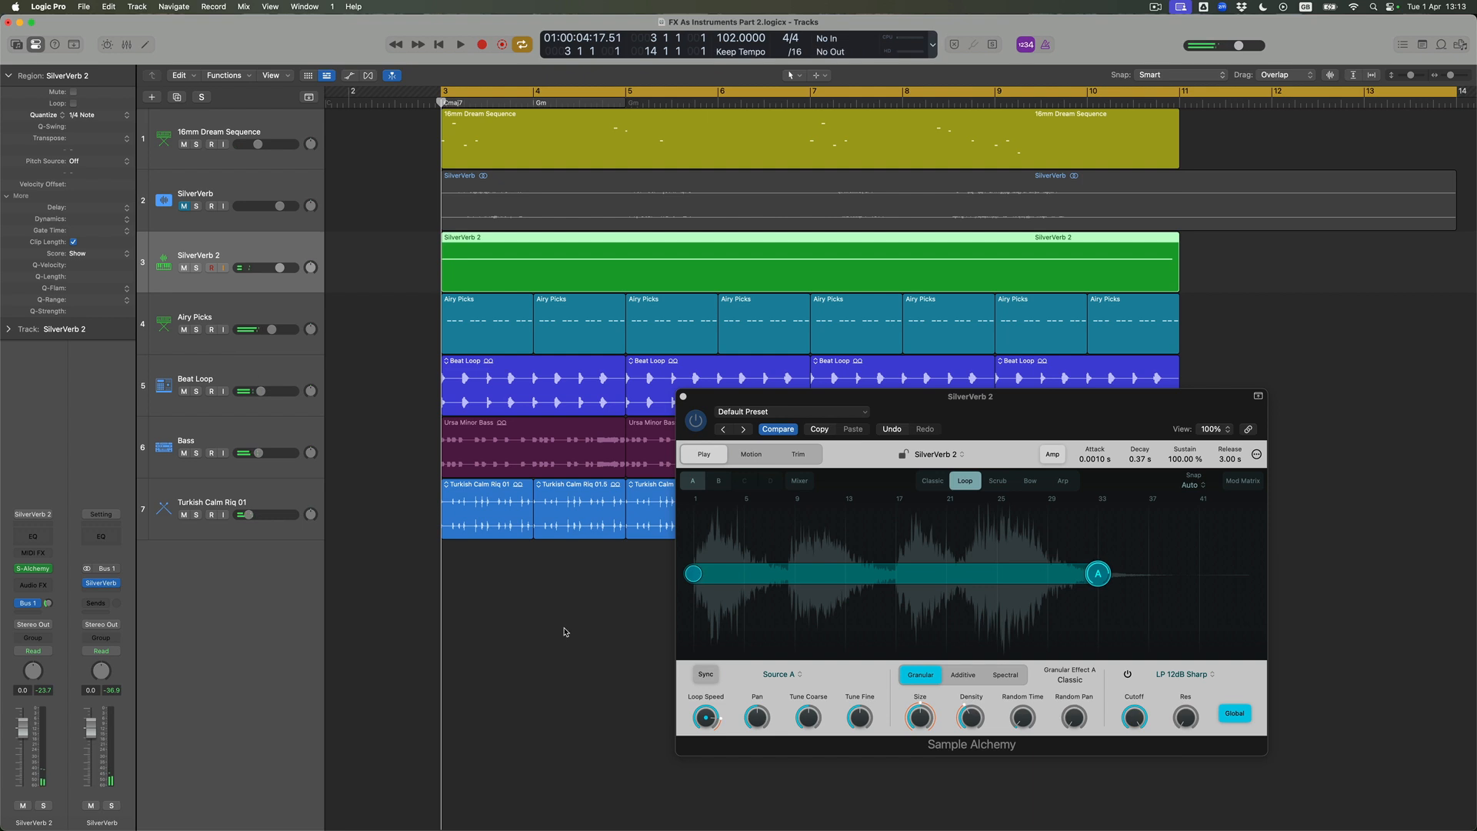
Step: Set source A's loop speed to 400 % and play the arrangement back from the start
drag(708, 715, 711, 692)
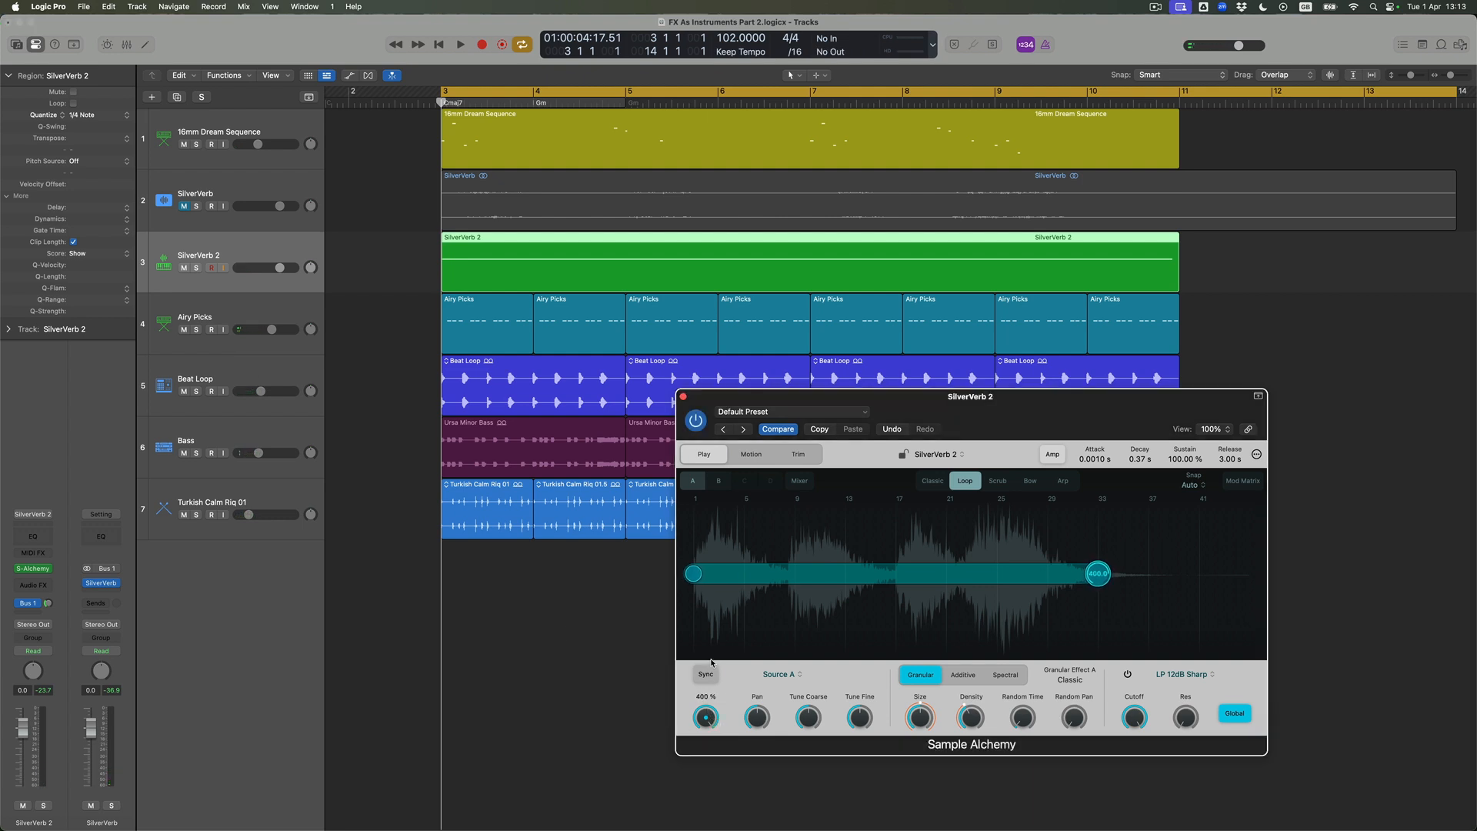
key(Return)
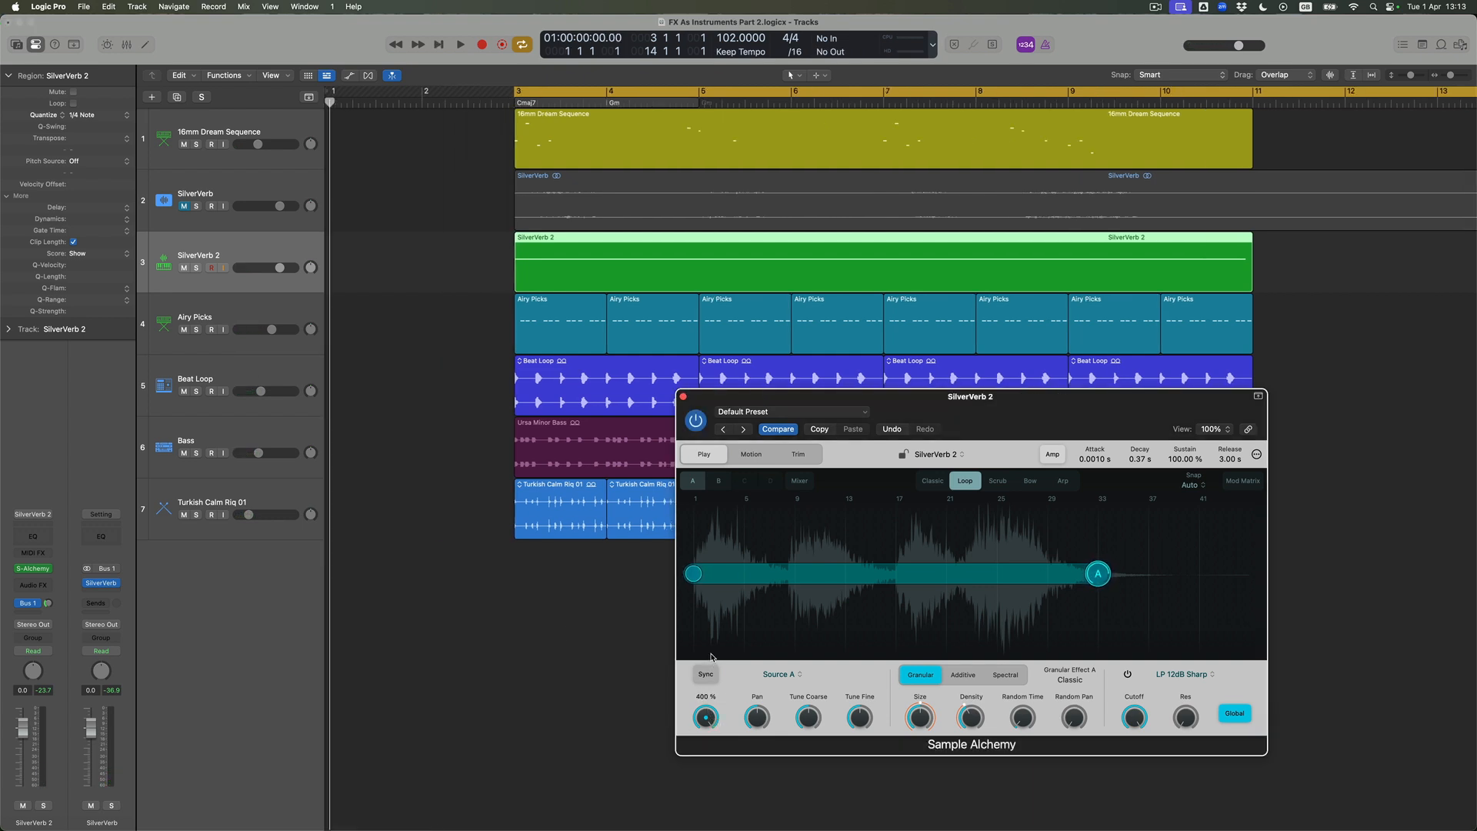
key(space)
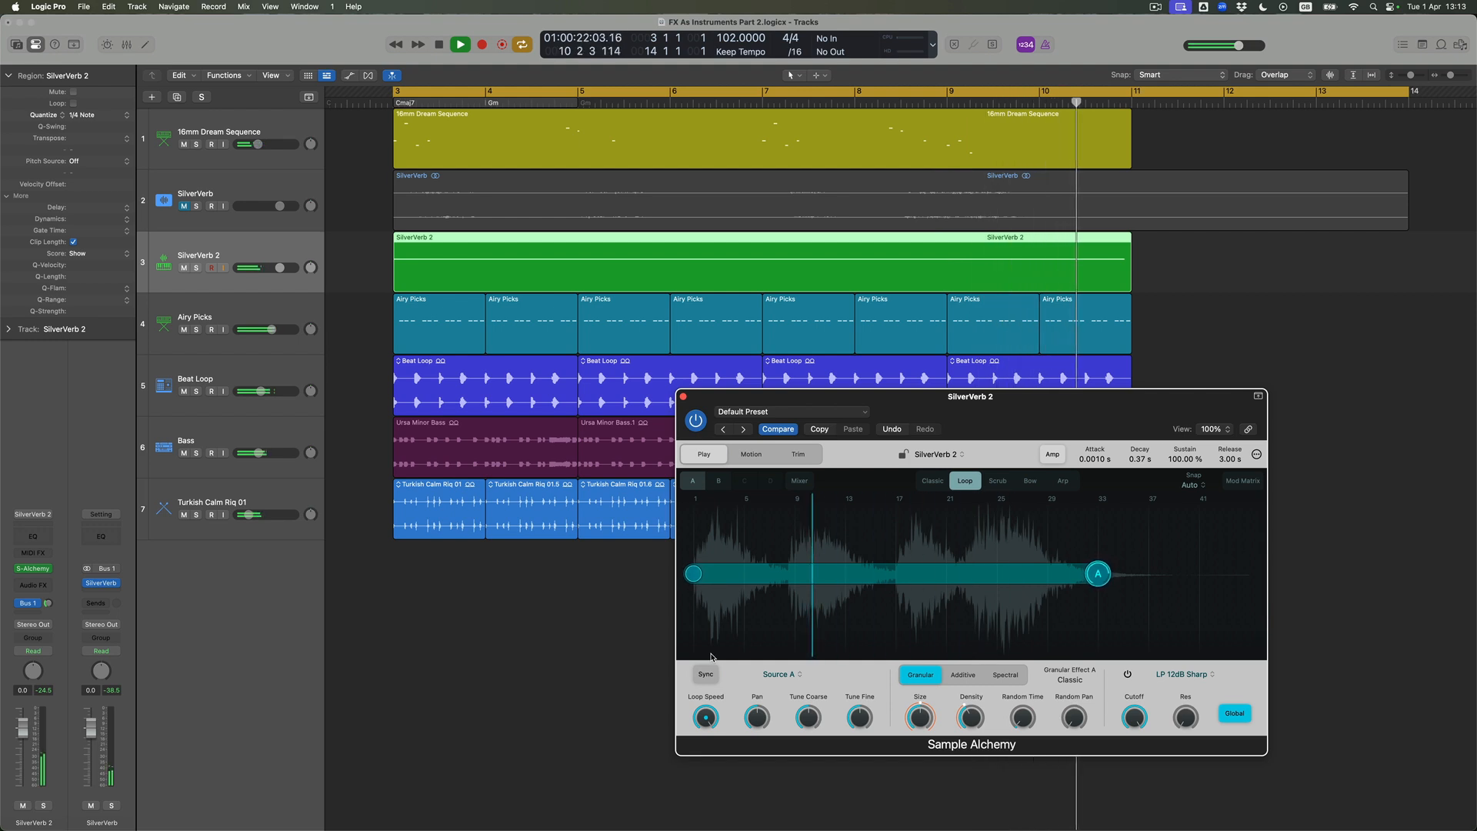
key(space)
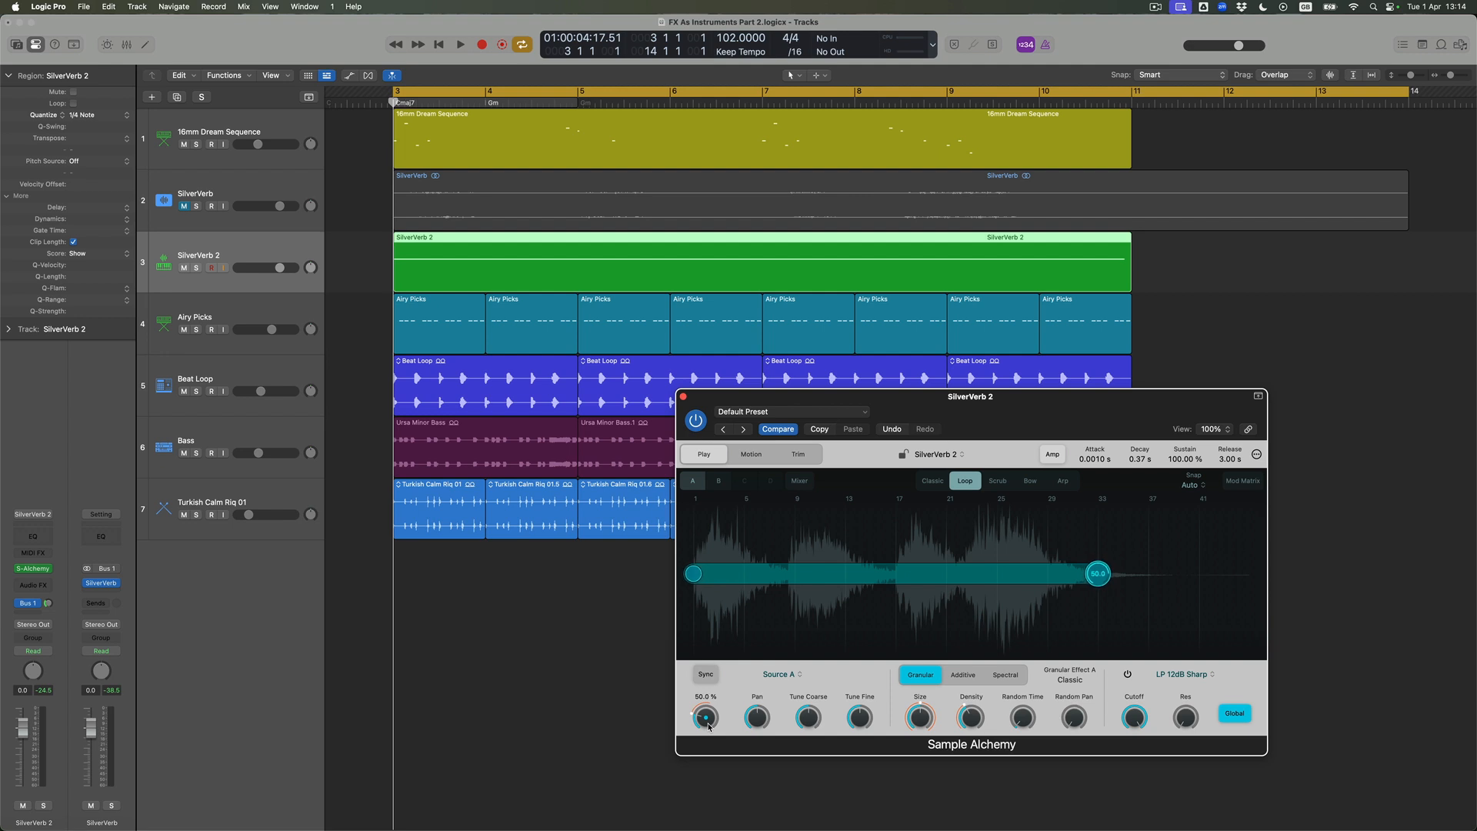
Step: Audition source A at a 50 % loop speed with the arrangement, and rename the track SA Reversed 50% Loop
key(space)
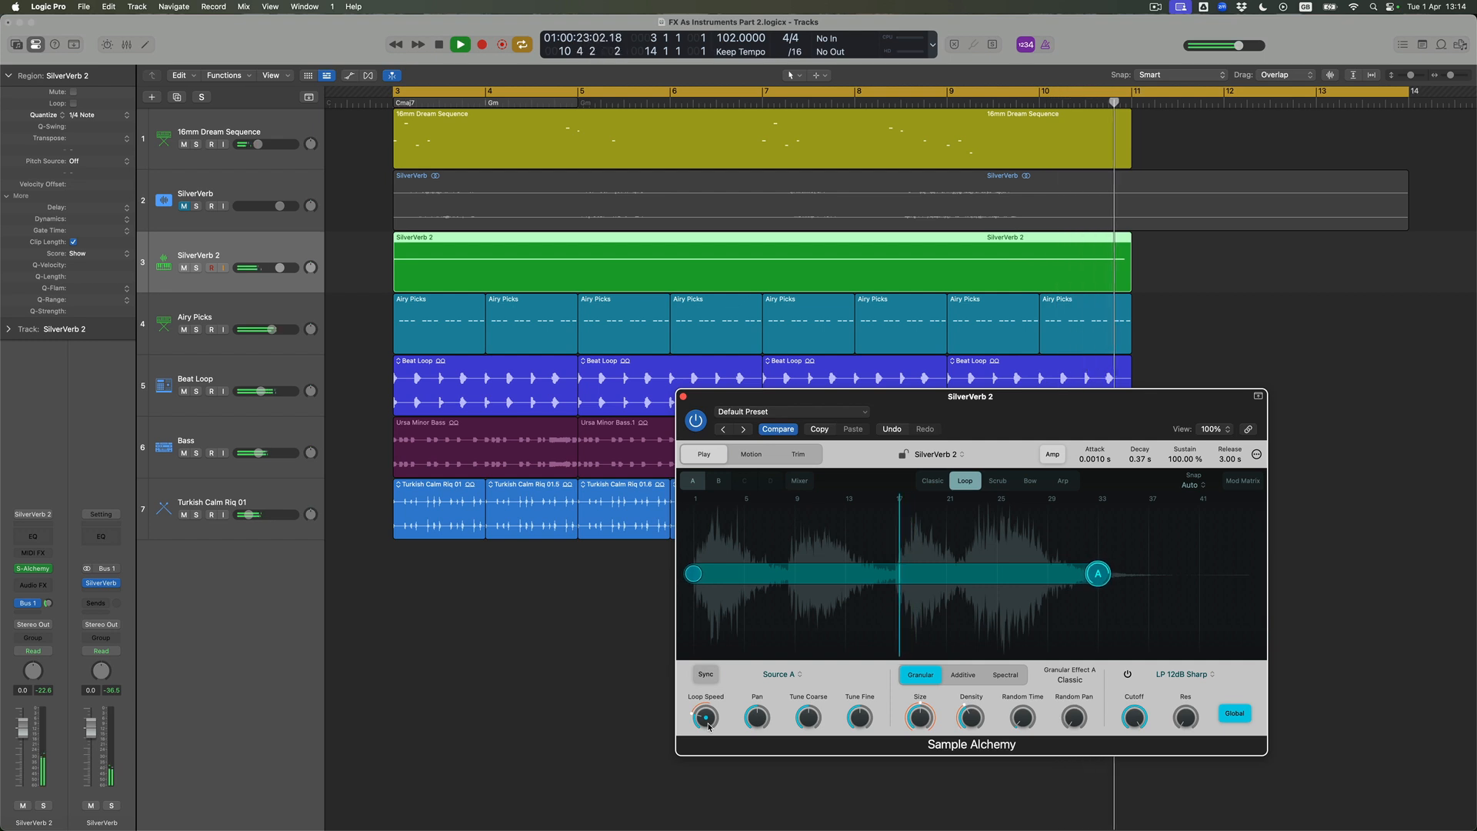
key(space)
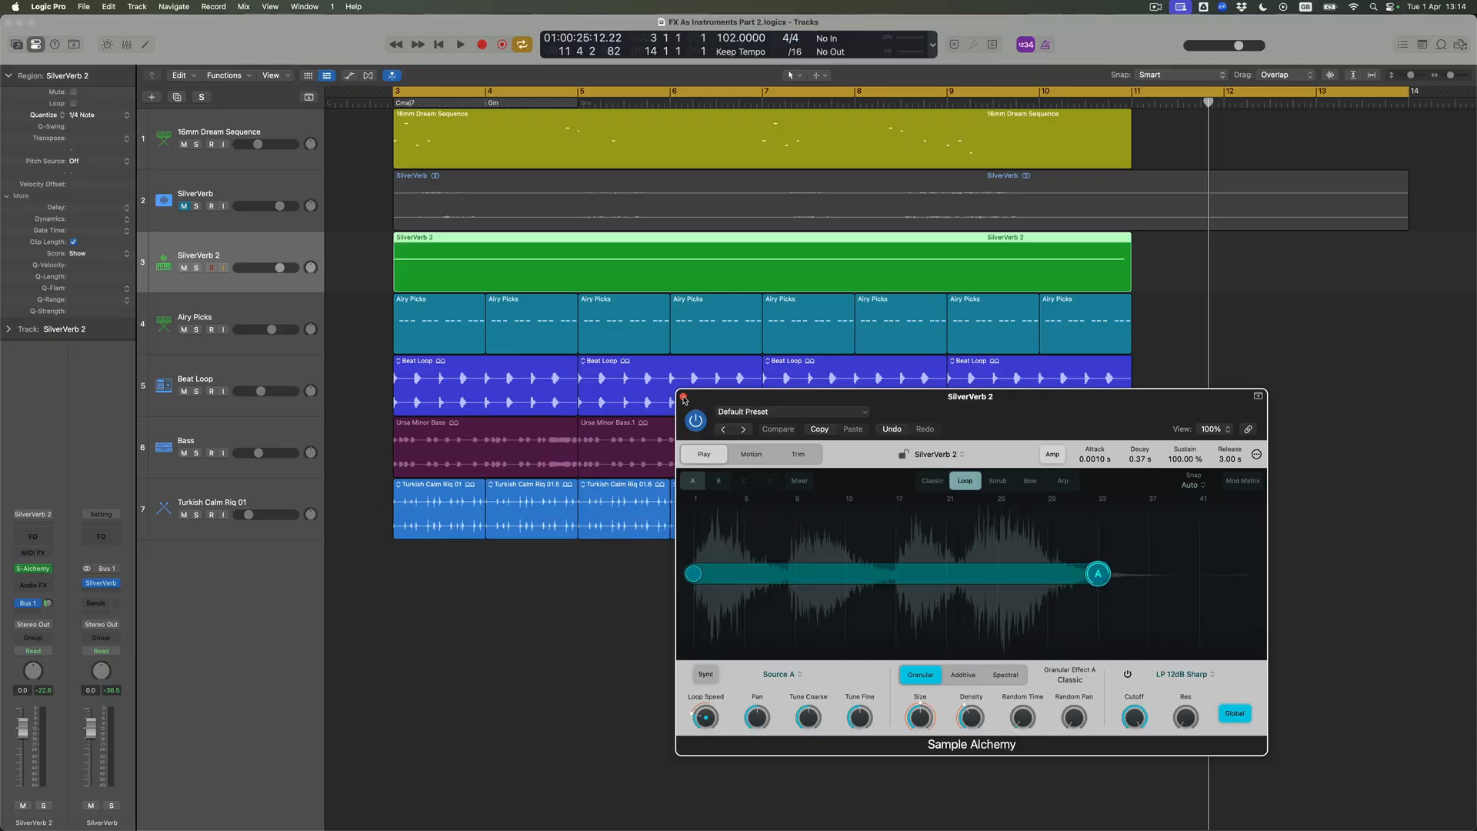
click(683, 397)
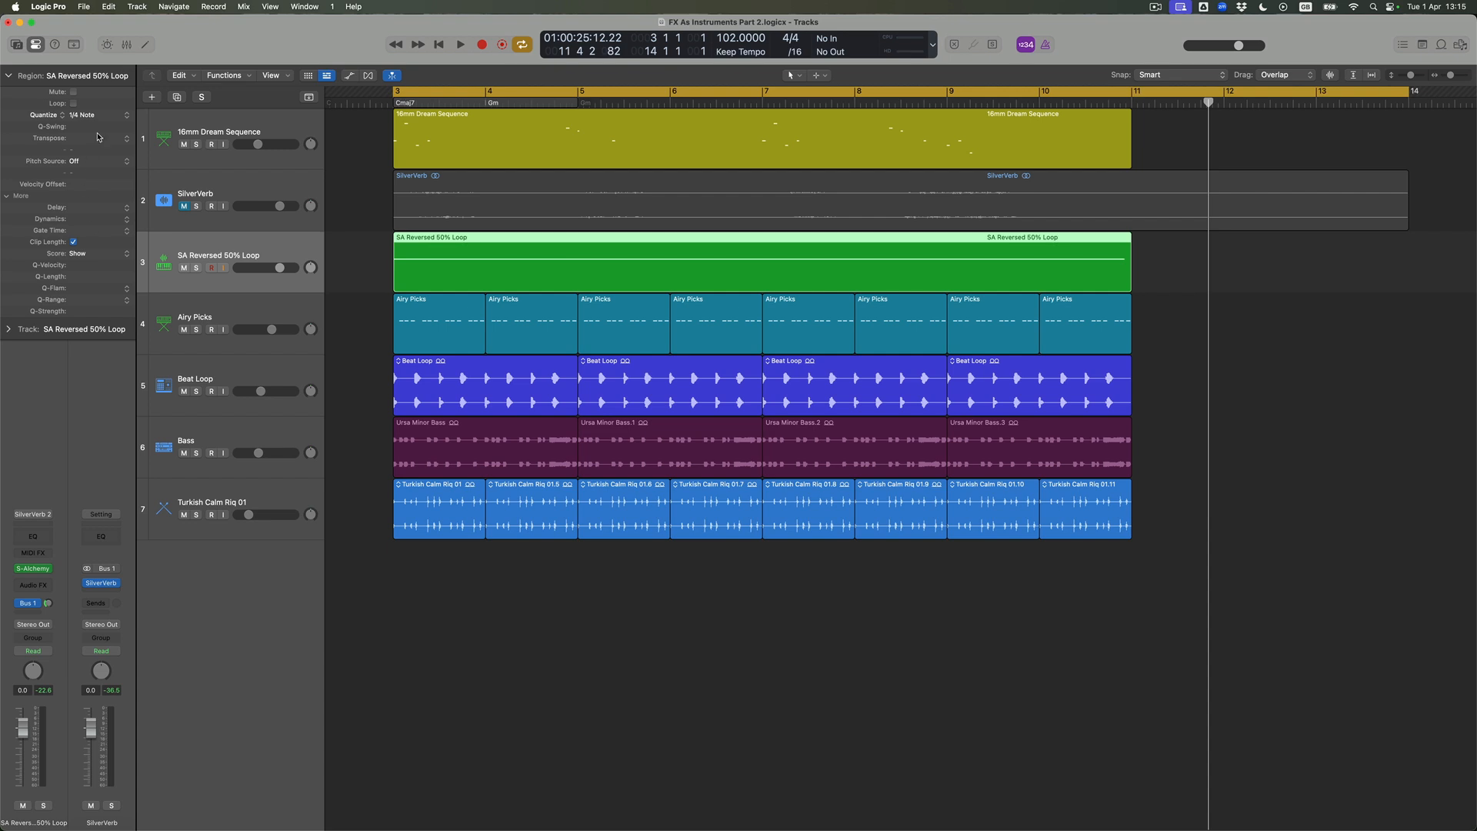
Step: Duplicate the SA Reversed 50% Loop track with its settings and switch the copy's Sample Alchemy to Scrub mode
click(177, 98)
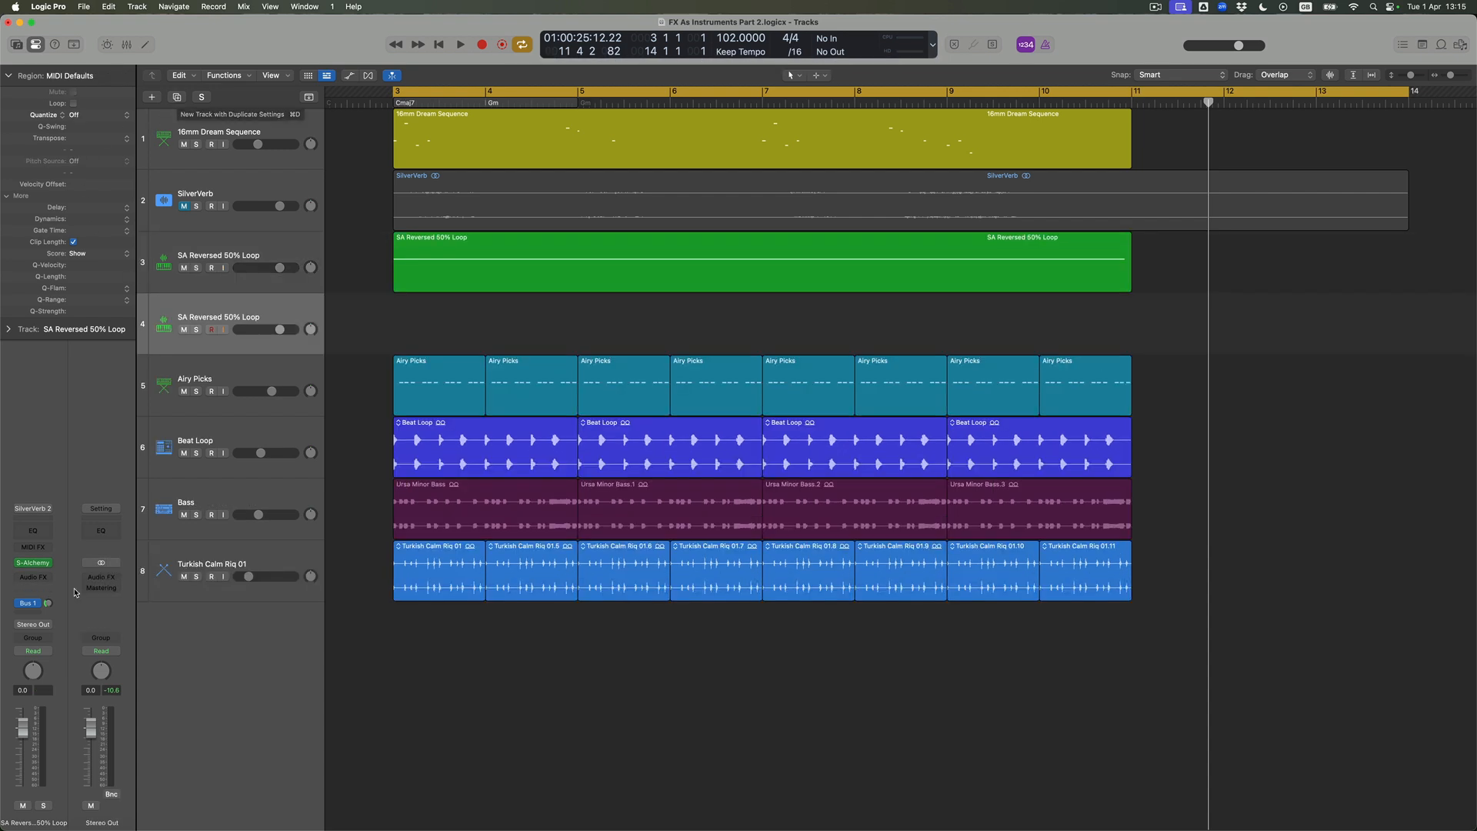
click(35, 564)
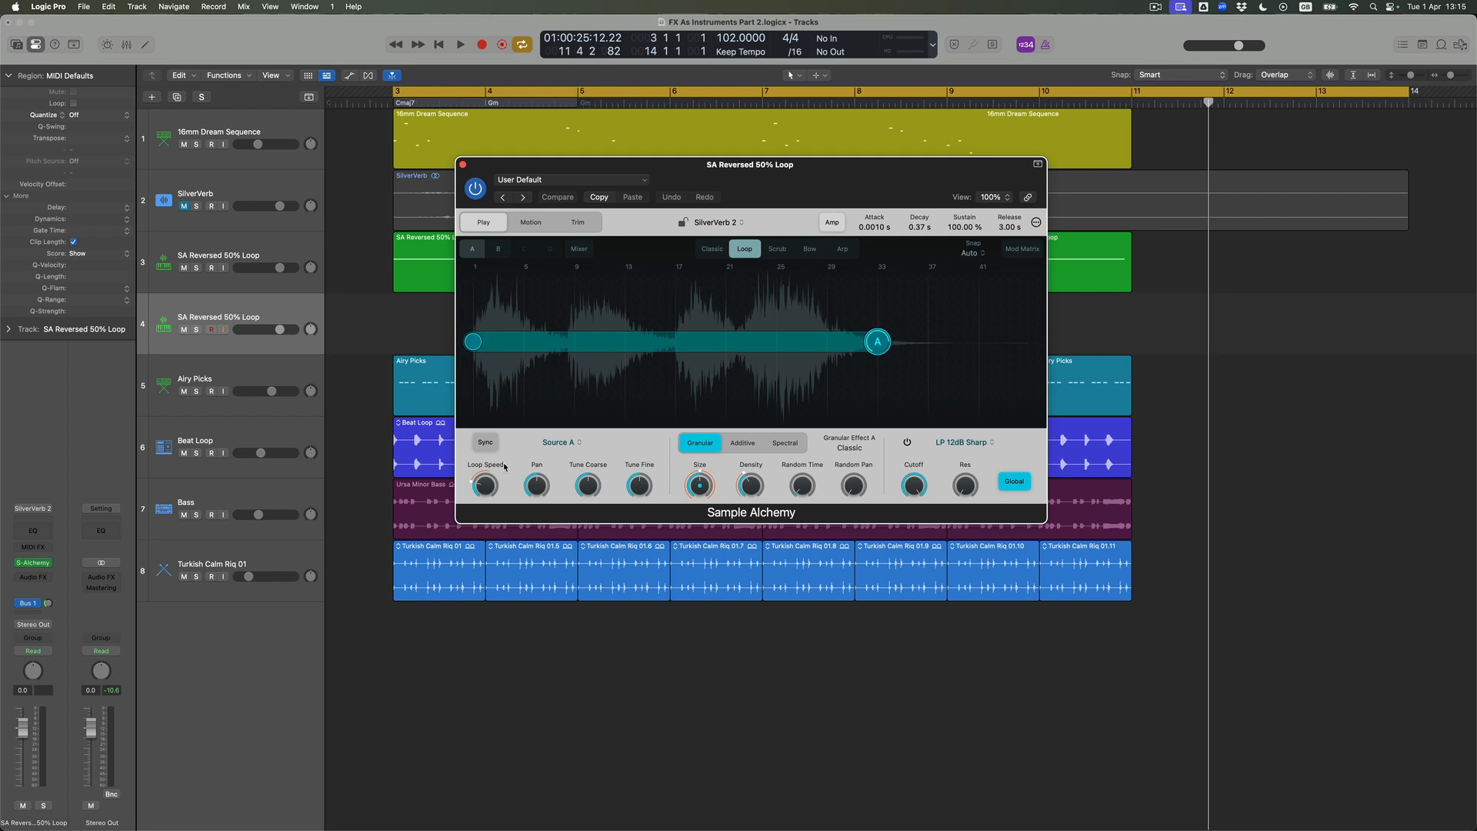
click(777, 249)
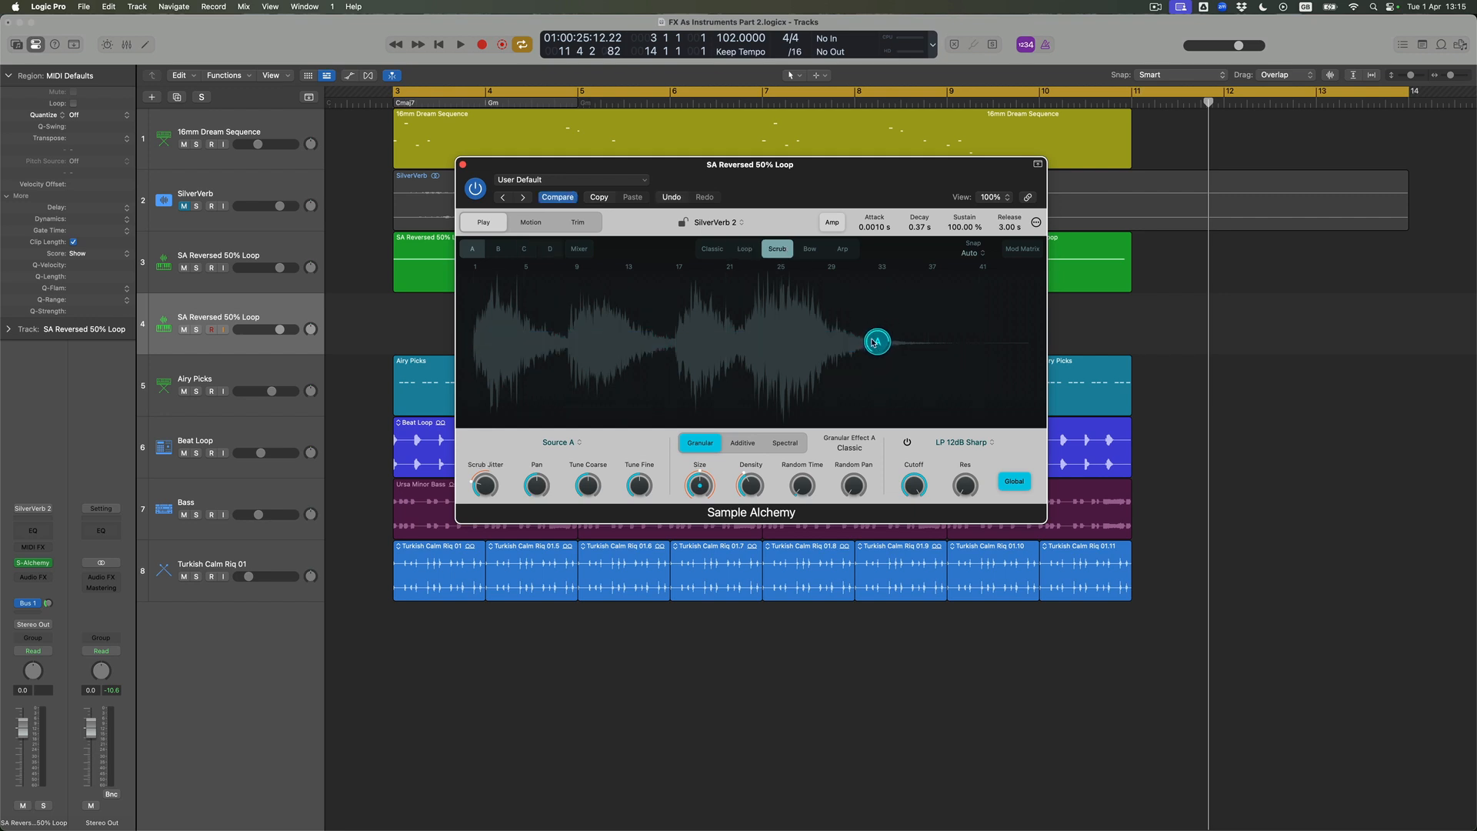
Step: Scrub source A back and forth through the swells of the sample, leaving its handle near marker 29
drag(864, 341, 672, 343)
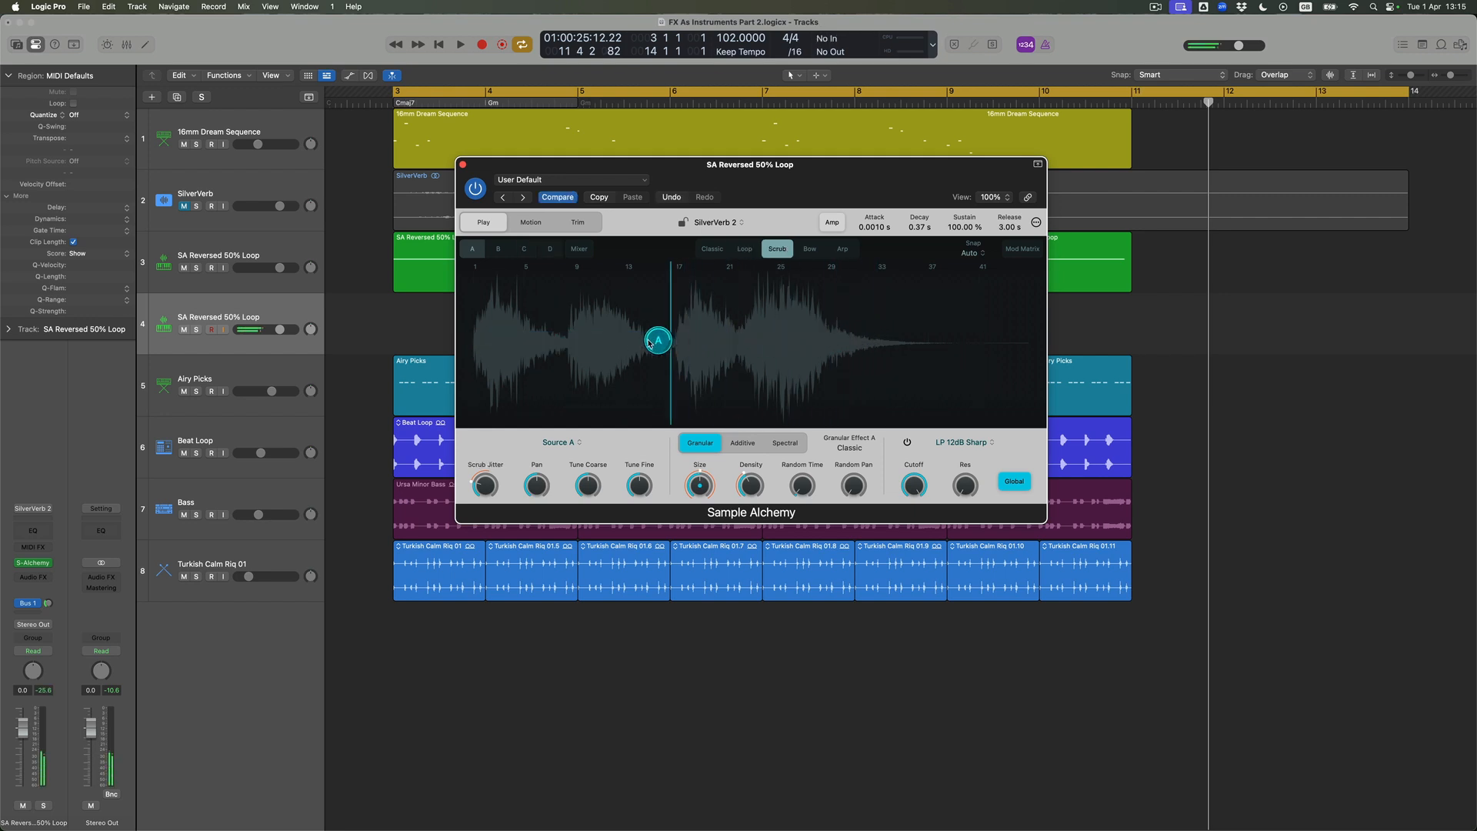
drag(566, 336, 541, 343)
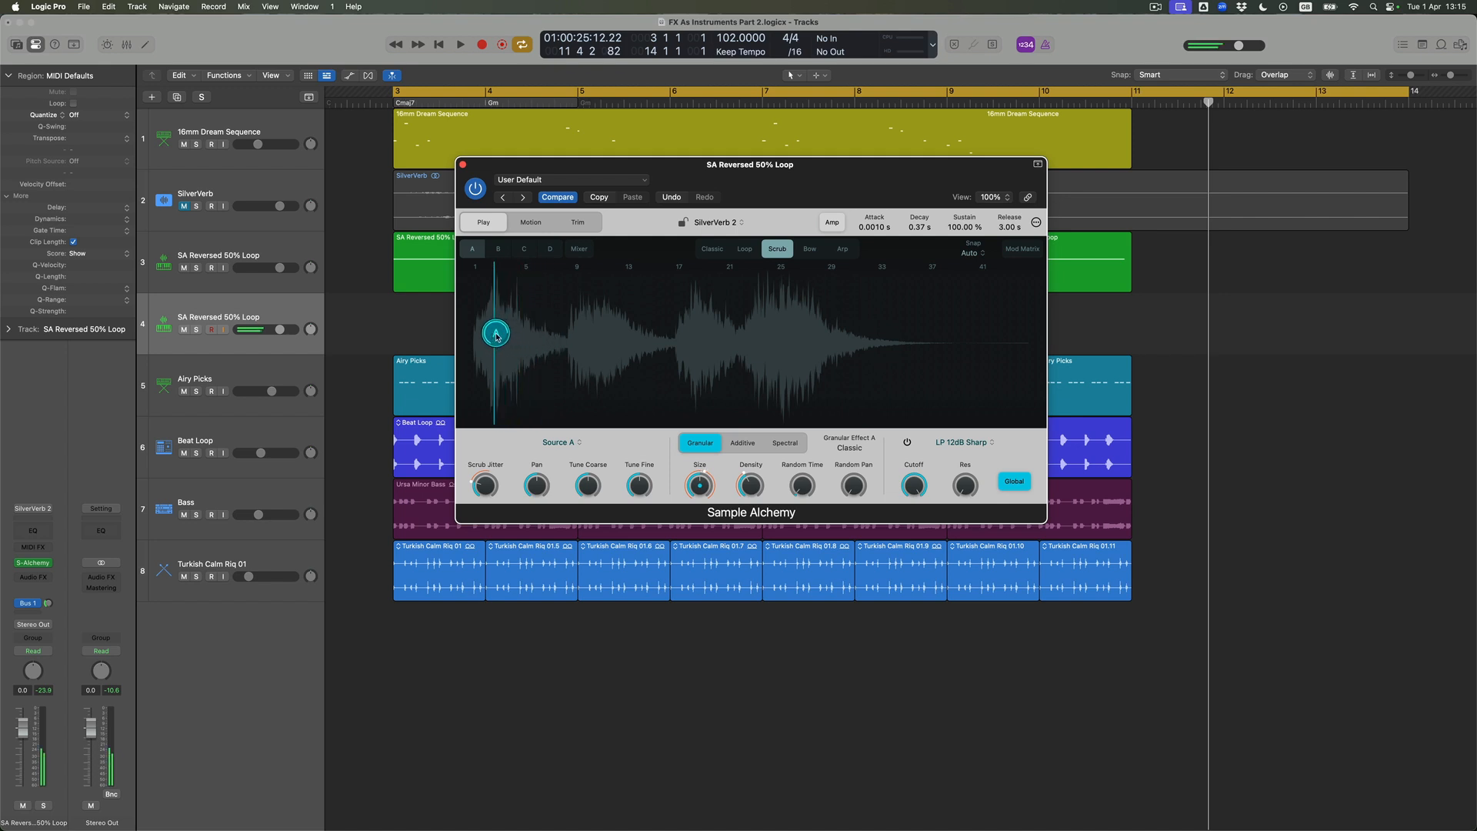
drag(581, 338, 509, 340)
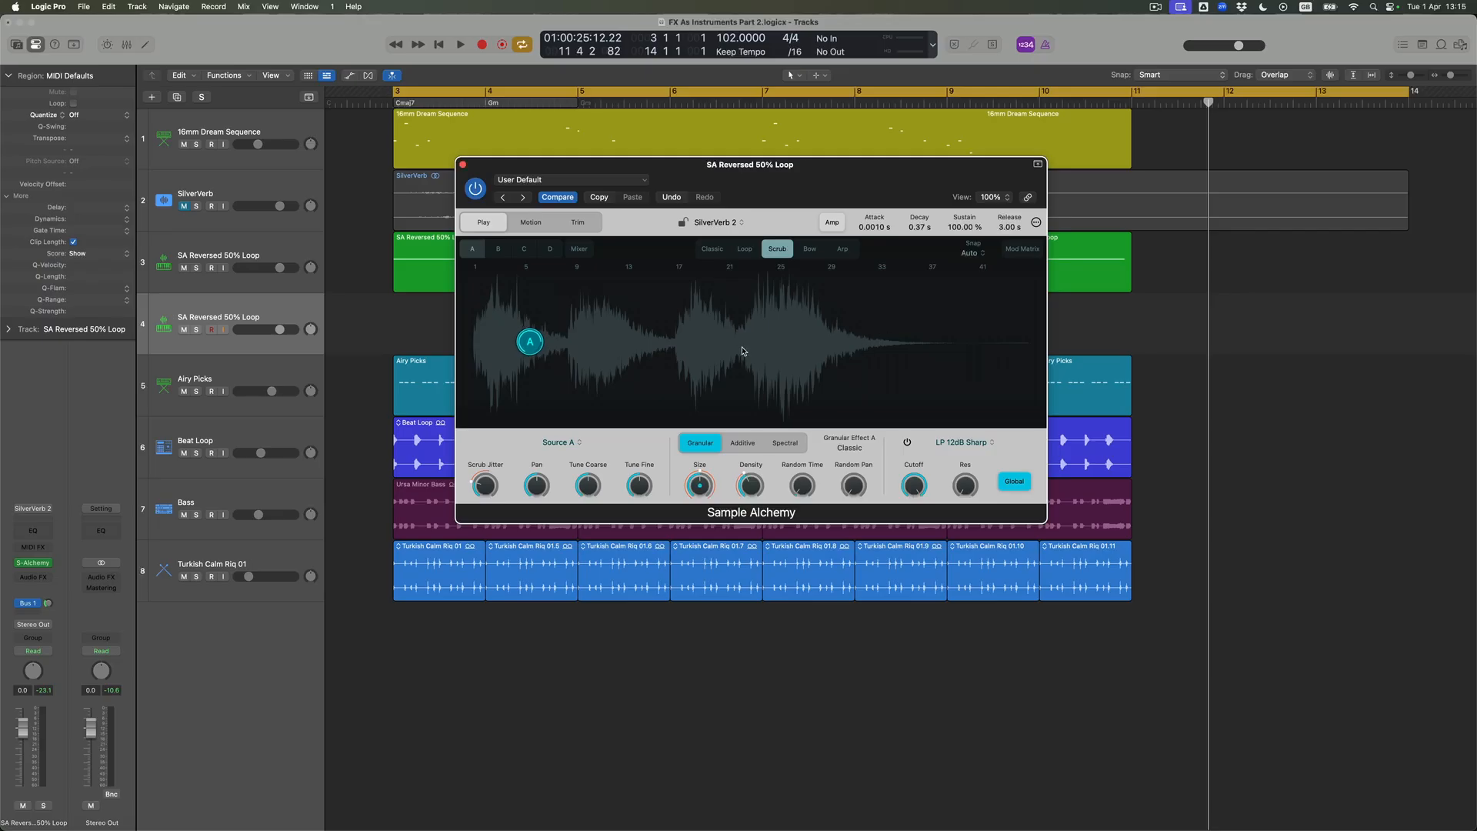
drag(531, 343, 839, 339)
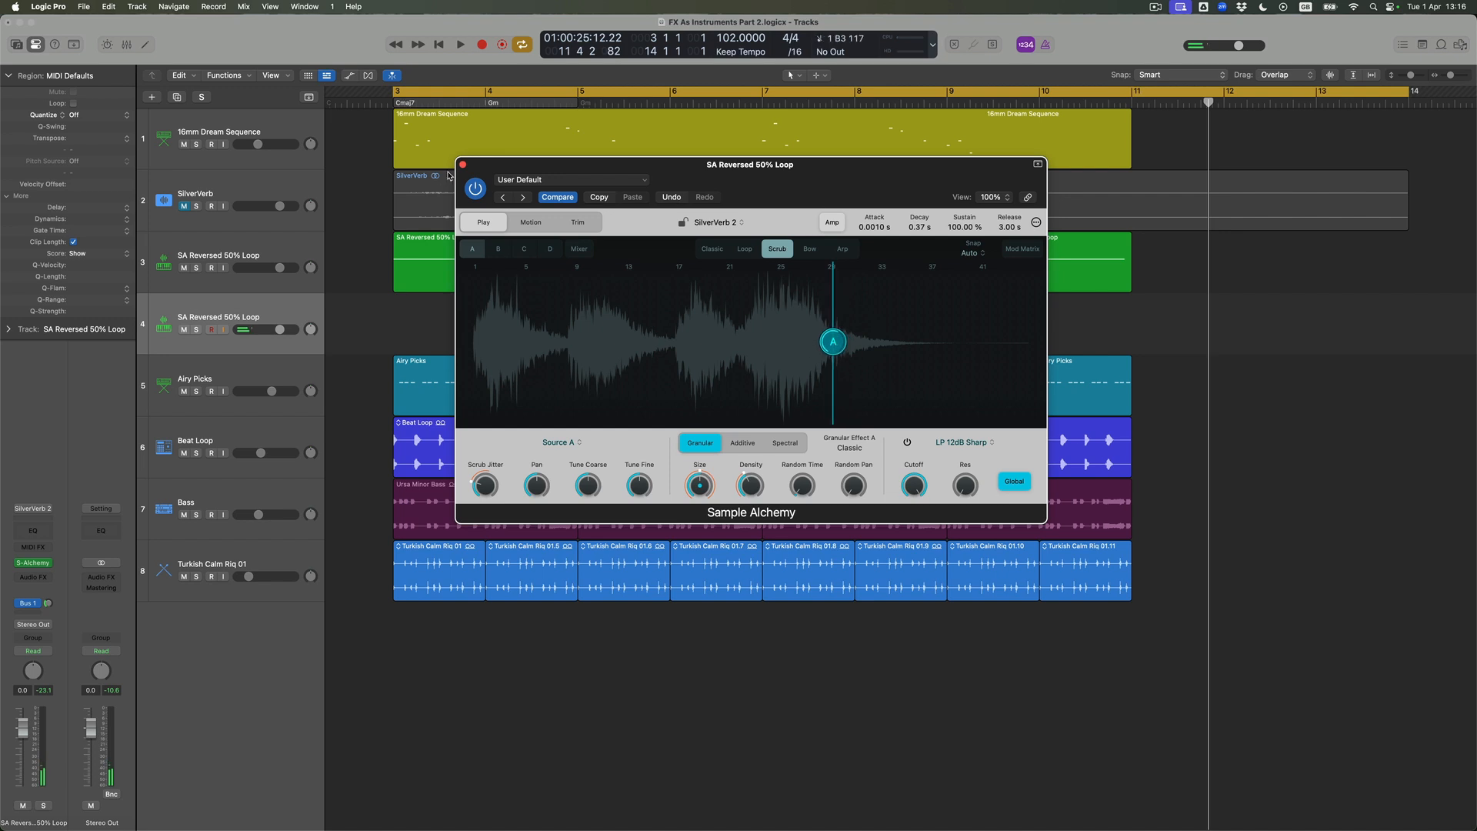
Step: Copy the 16mm Dream Sequence region onto the duplicated track at bar 3 and play that track soloed
click(463, 165)
drag(470, 160, 471, 309)
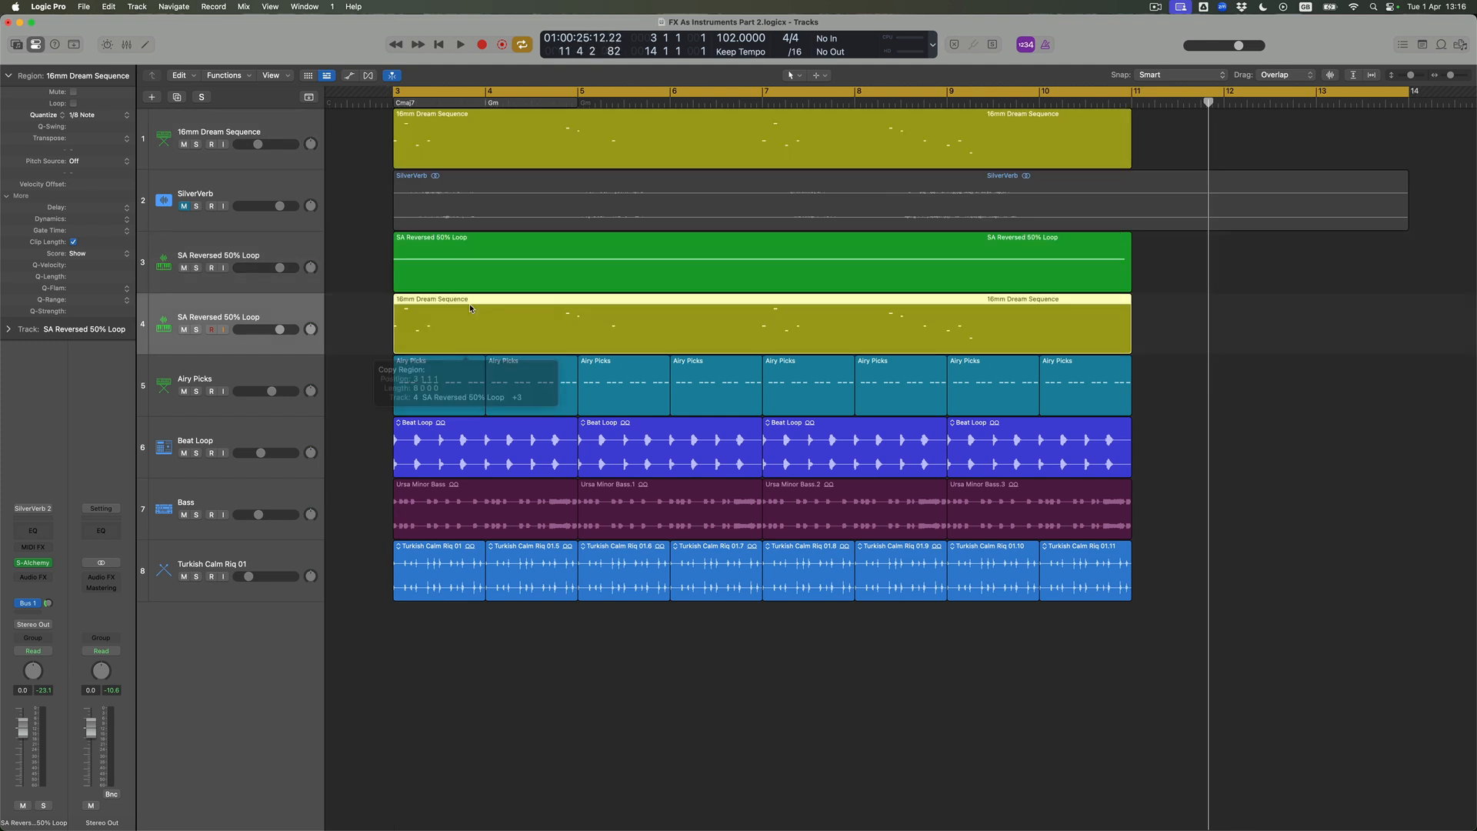
click(197, 330)
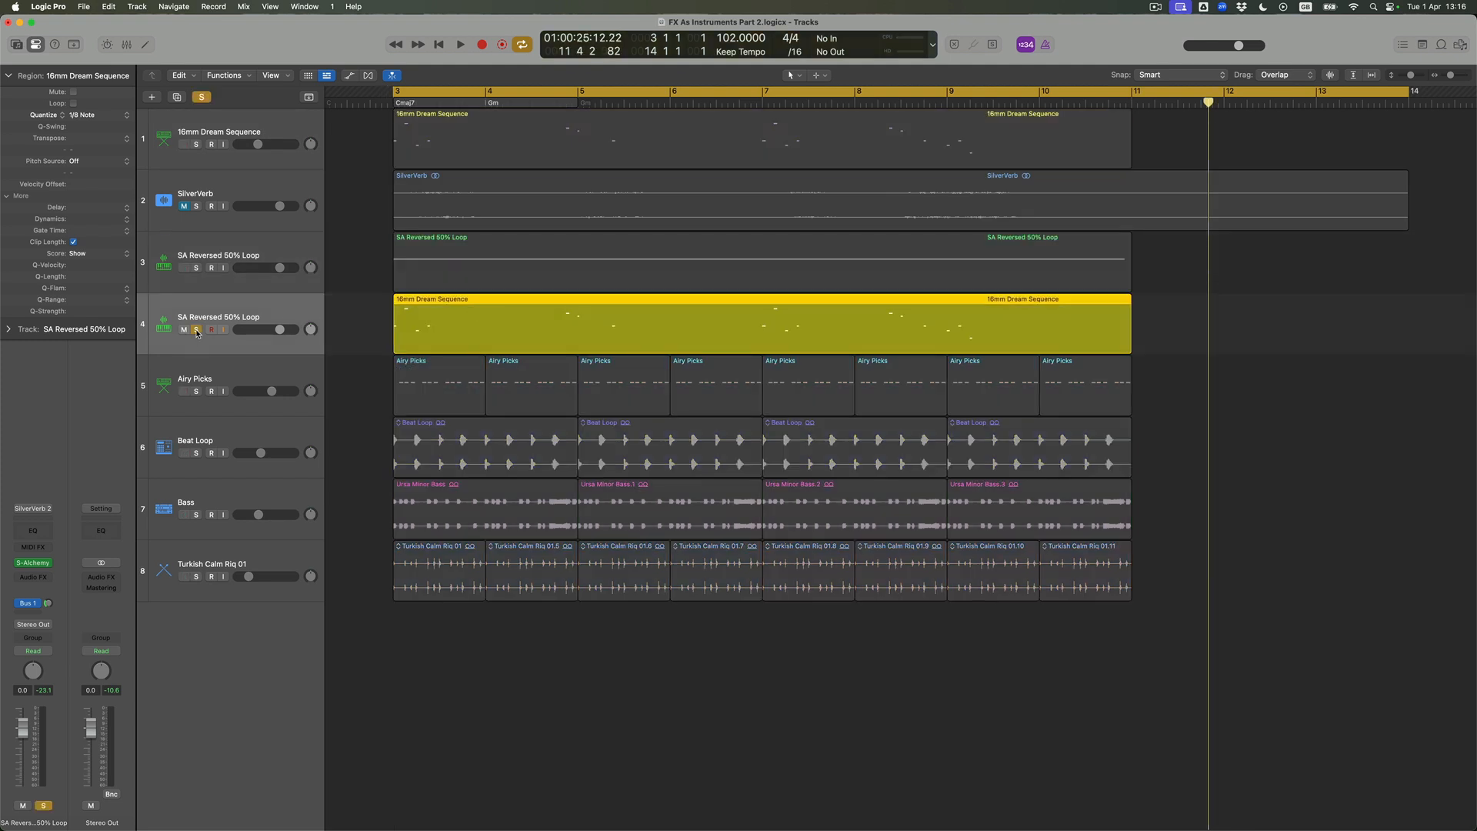
key(space)
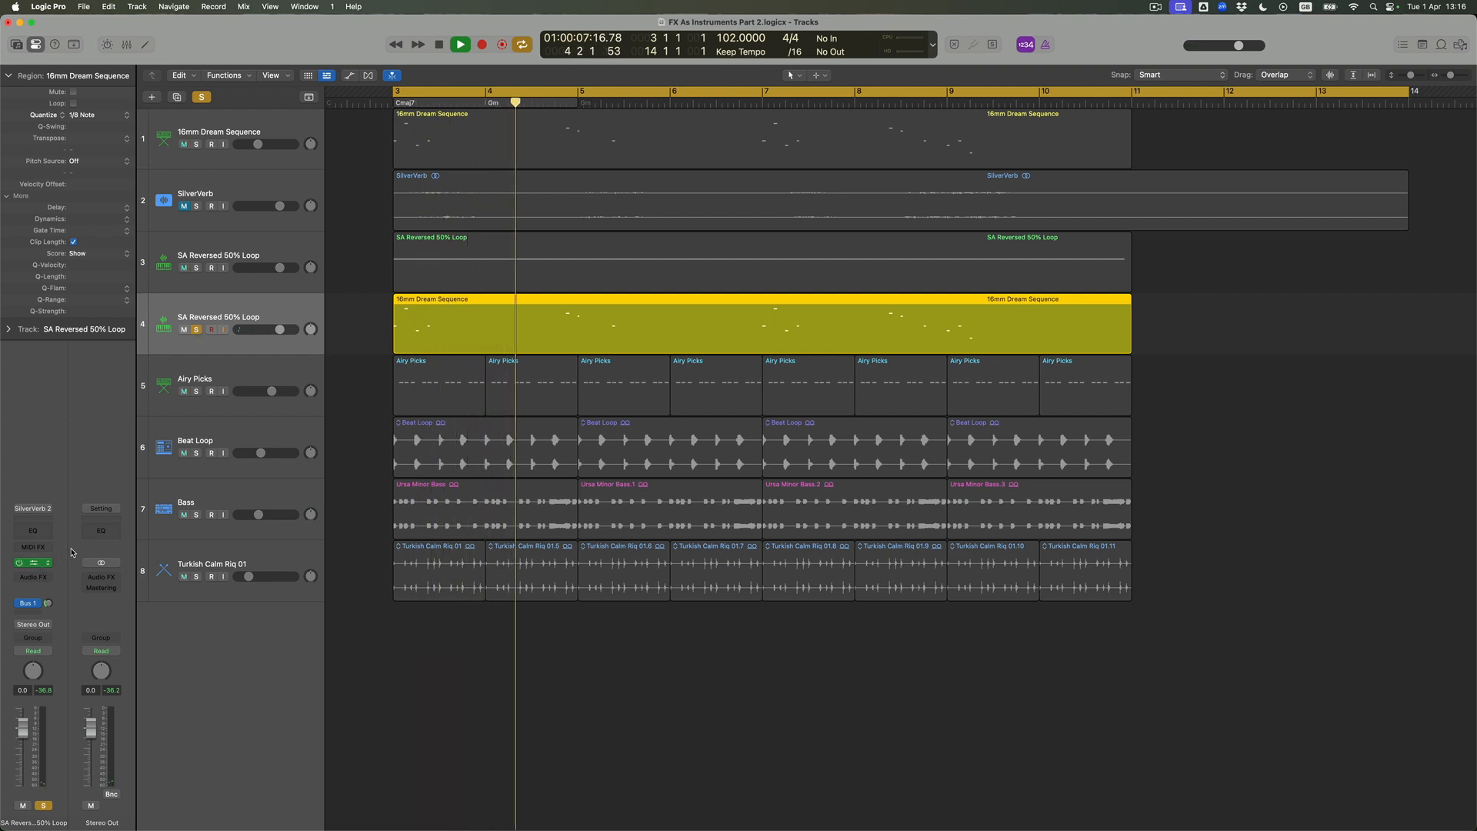
Step: Transpose the copied region +12 and set Sample Alchemy's amp decay to 1.77 s and release to 5.55 s
click(33, 564)
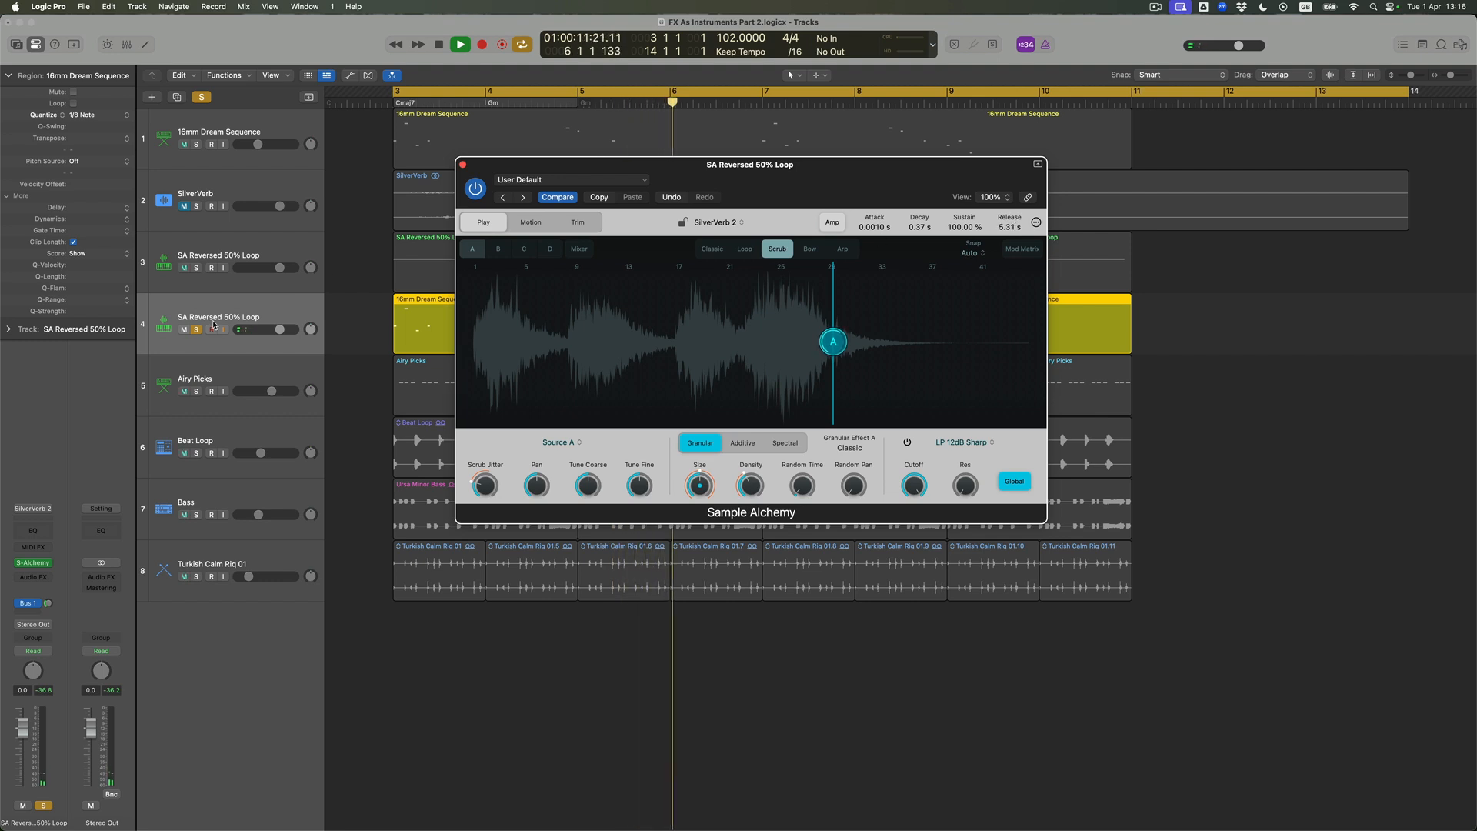
click(127, 143)
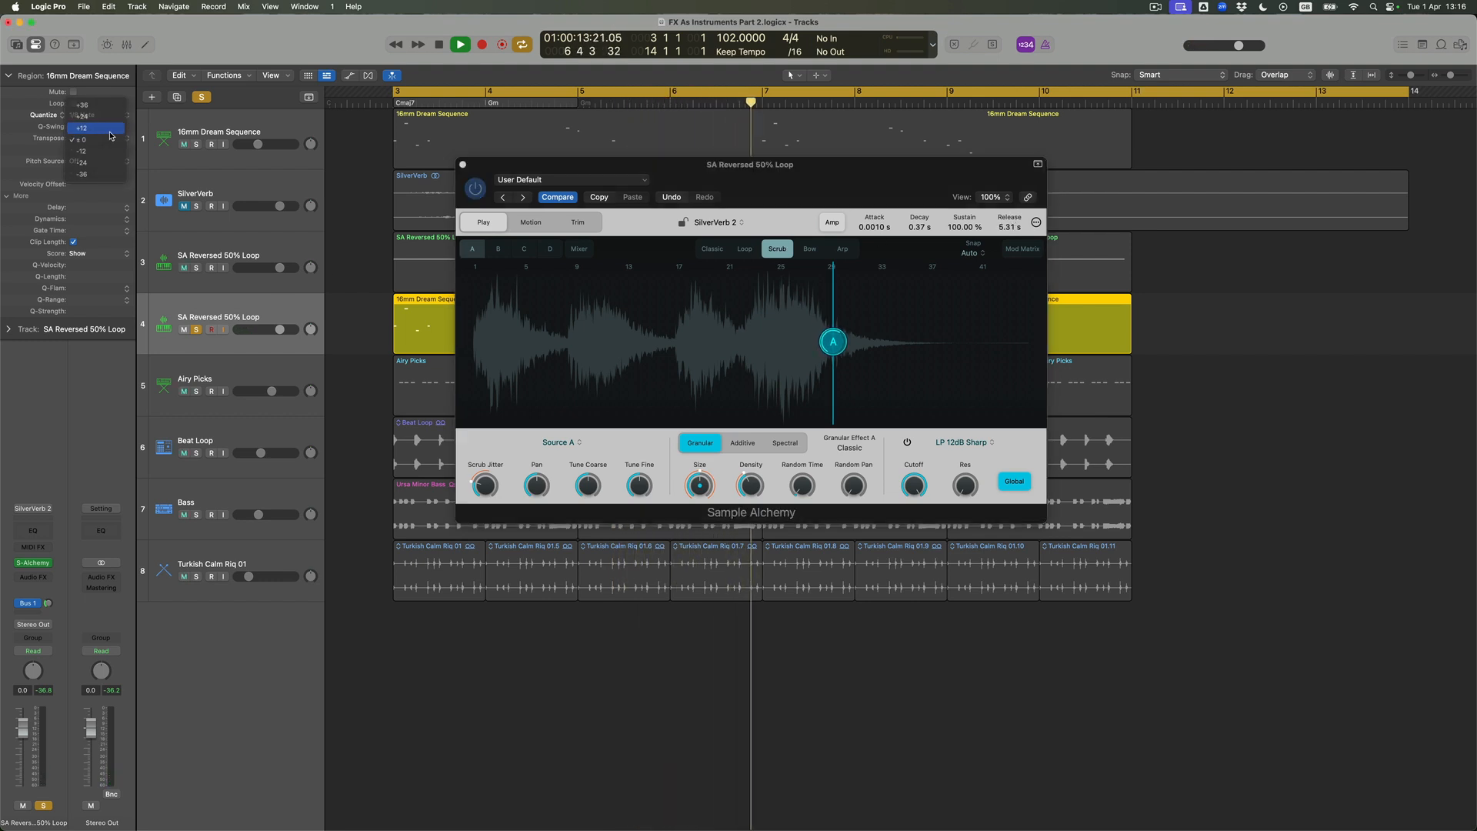
click(100, 123)
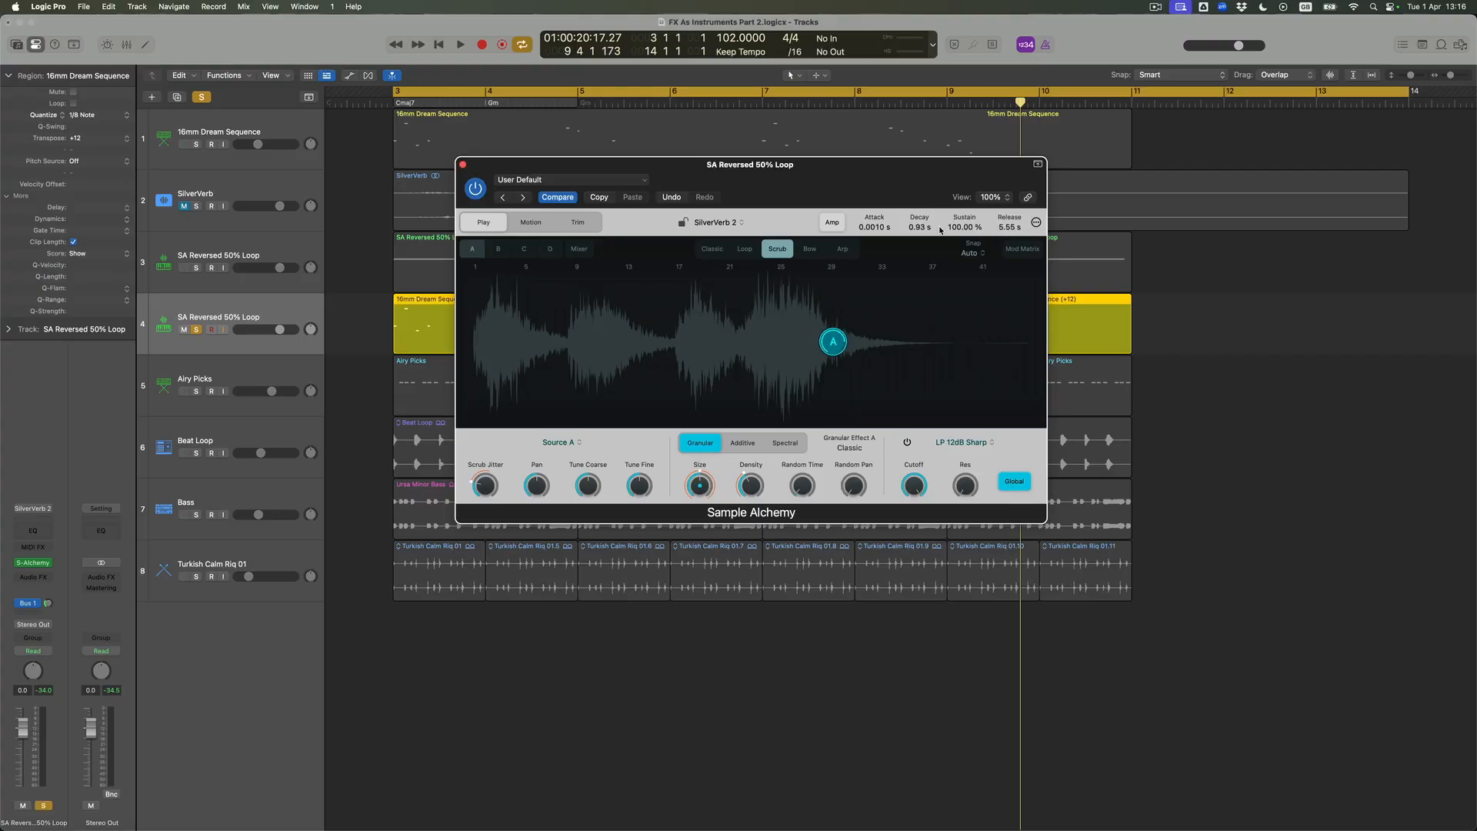
key(space)
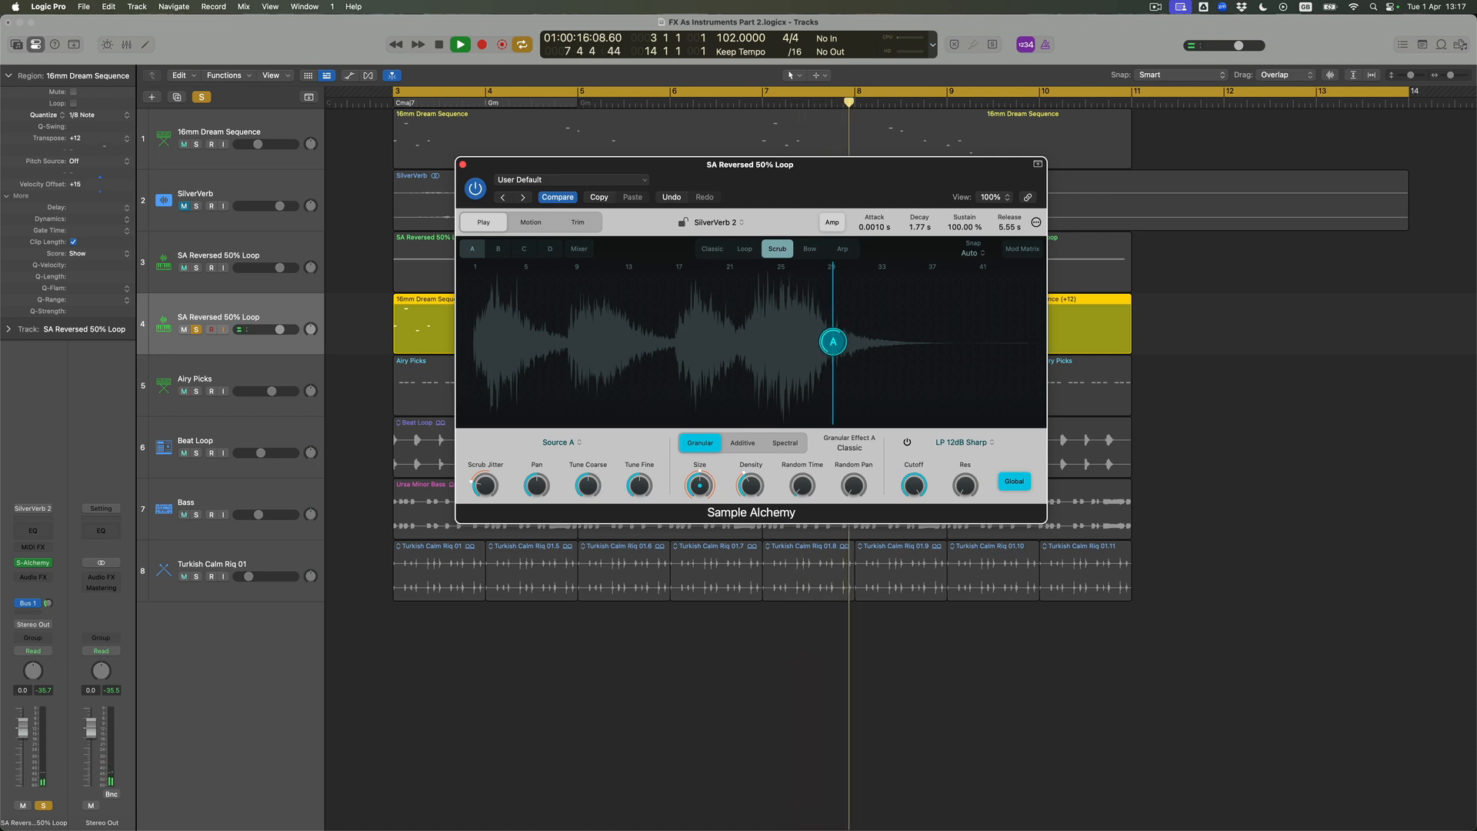
click(106, 143)
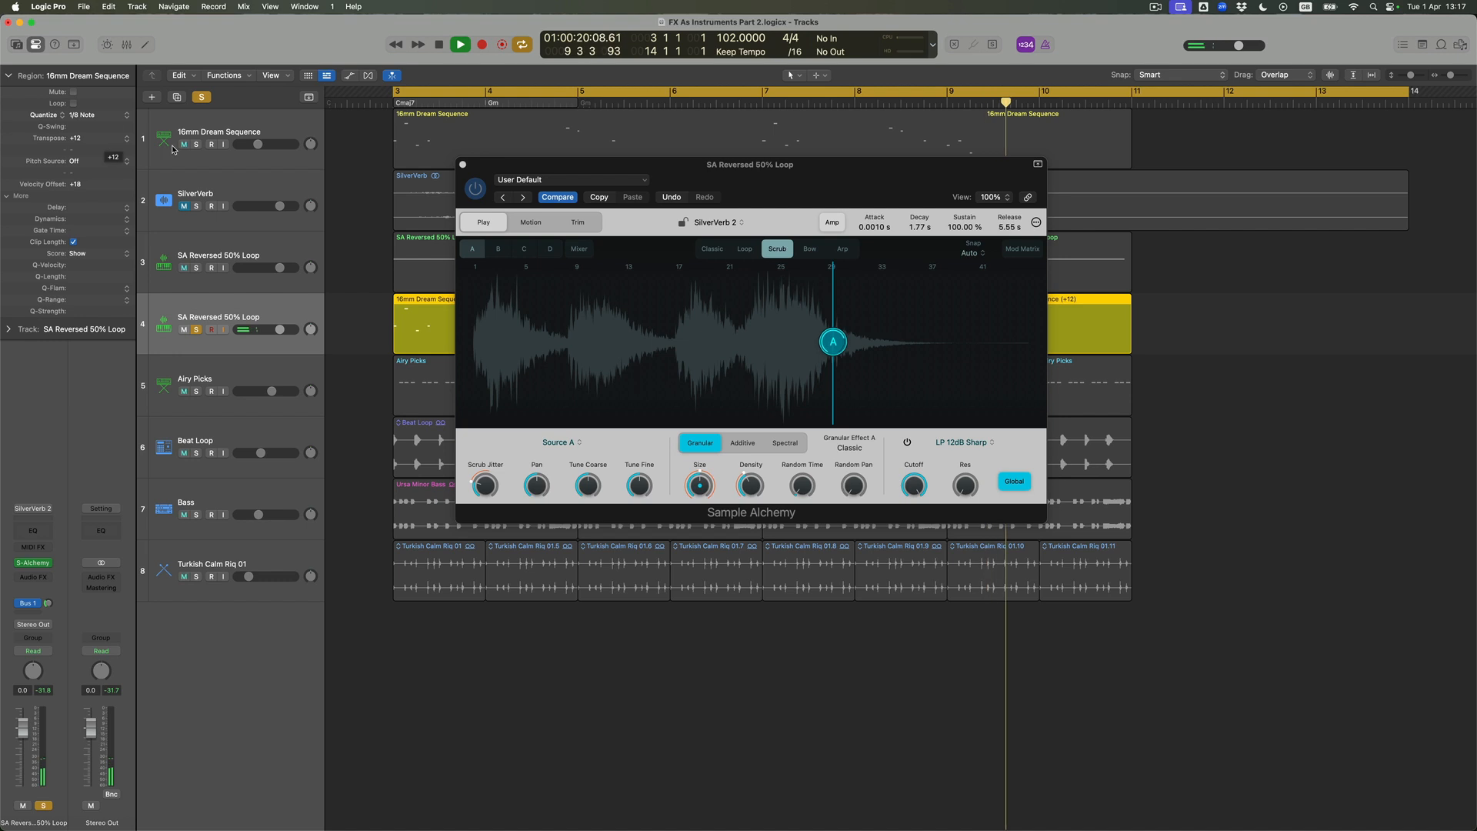
Step: Solo the original 16mm Dream Sequence track as well and audition it together with the sampler part
click(197, 145)
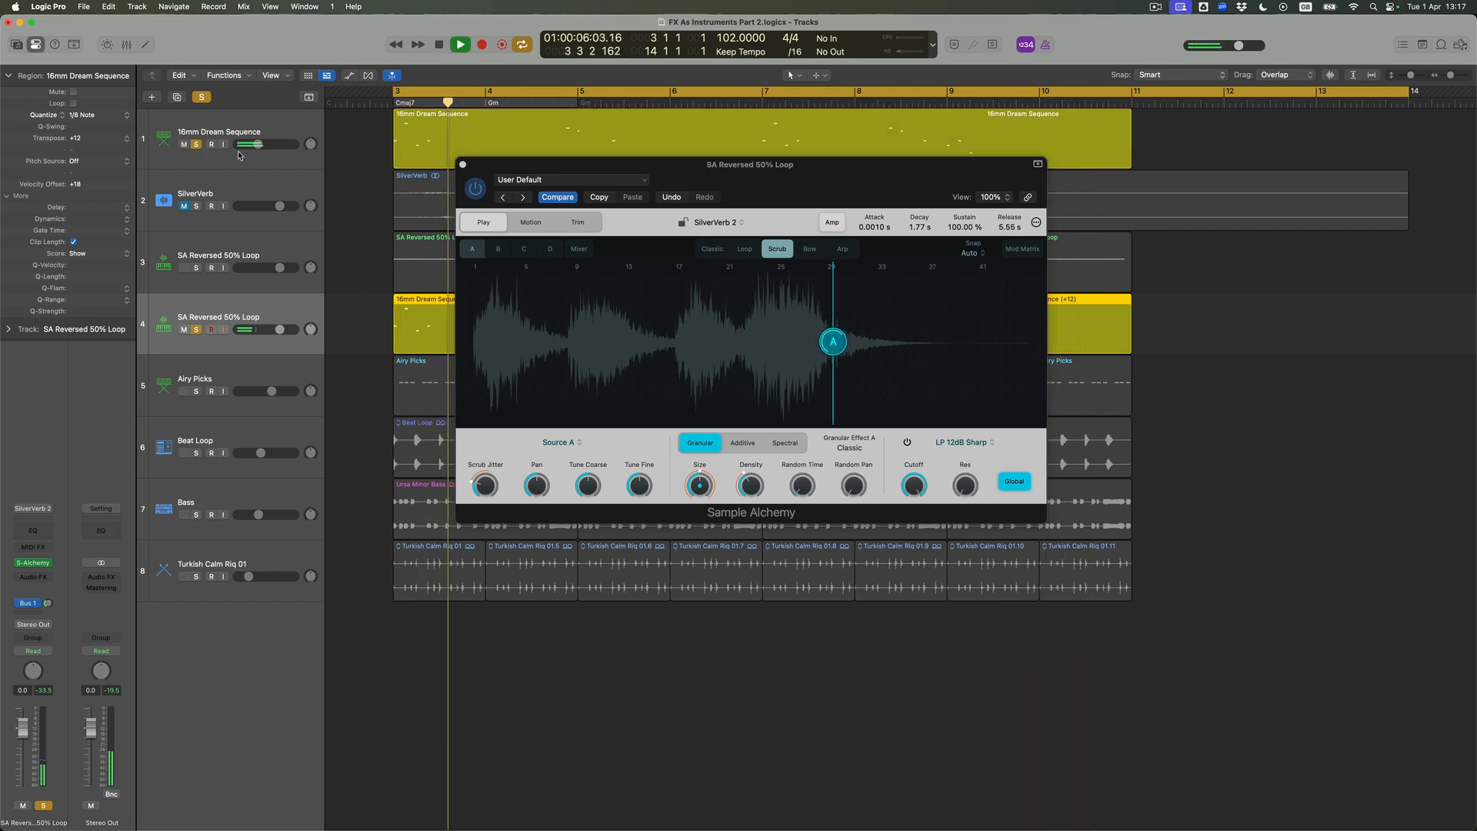
click(462, 166)
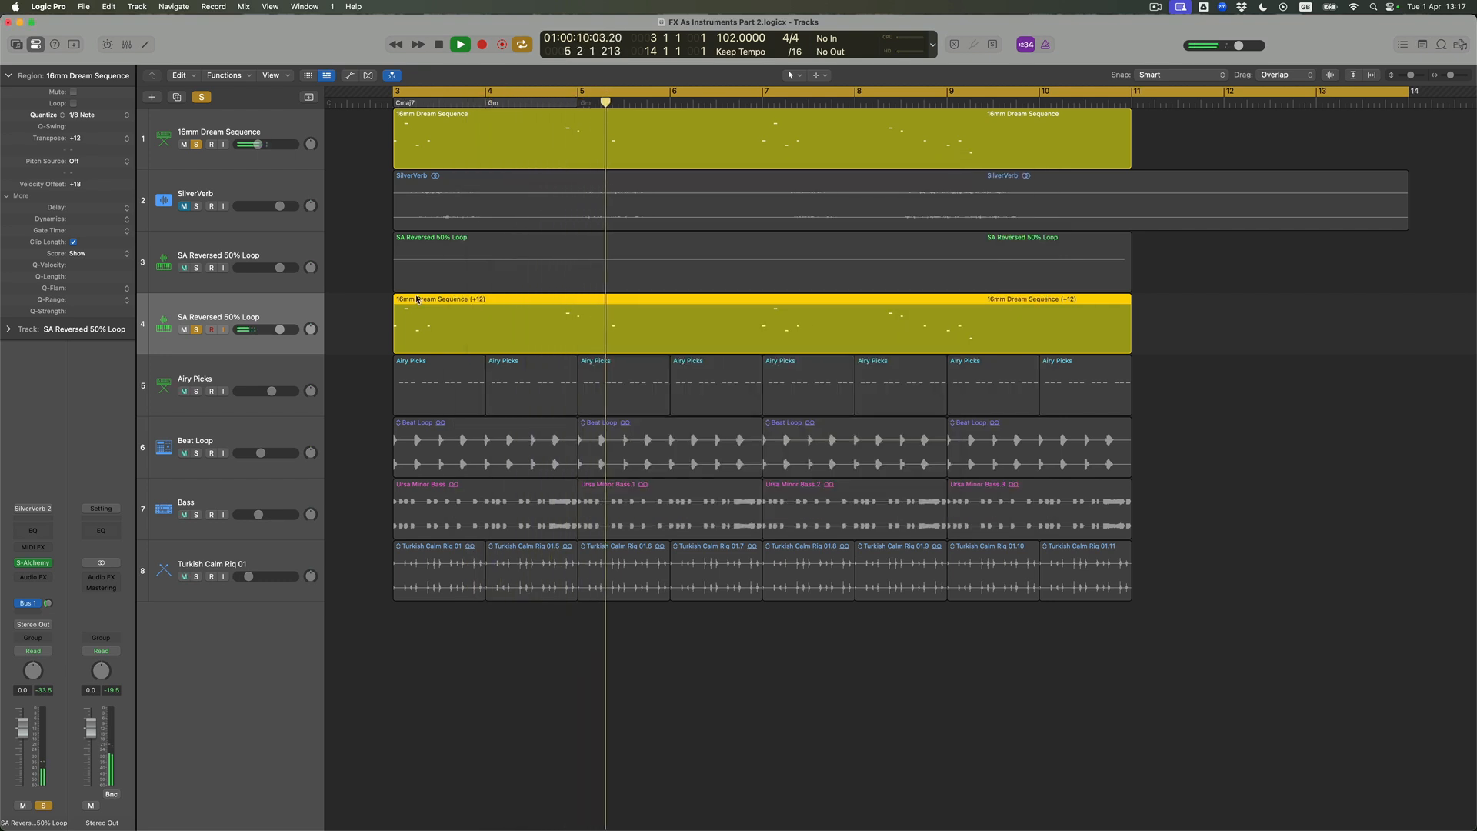
click(379, 302)
key(space)
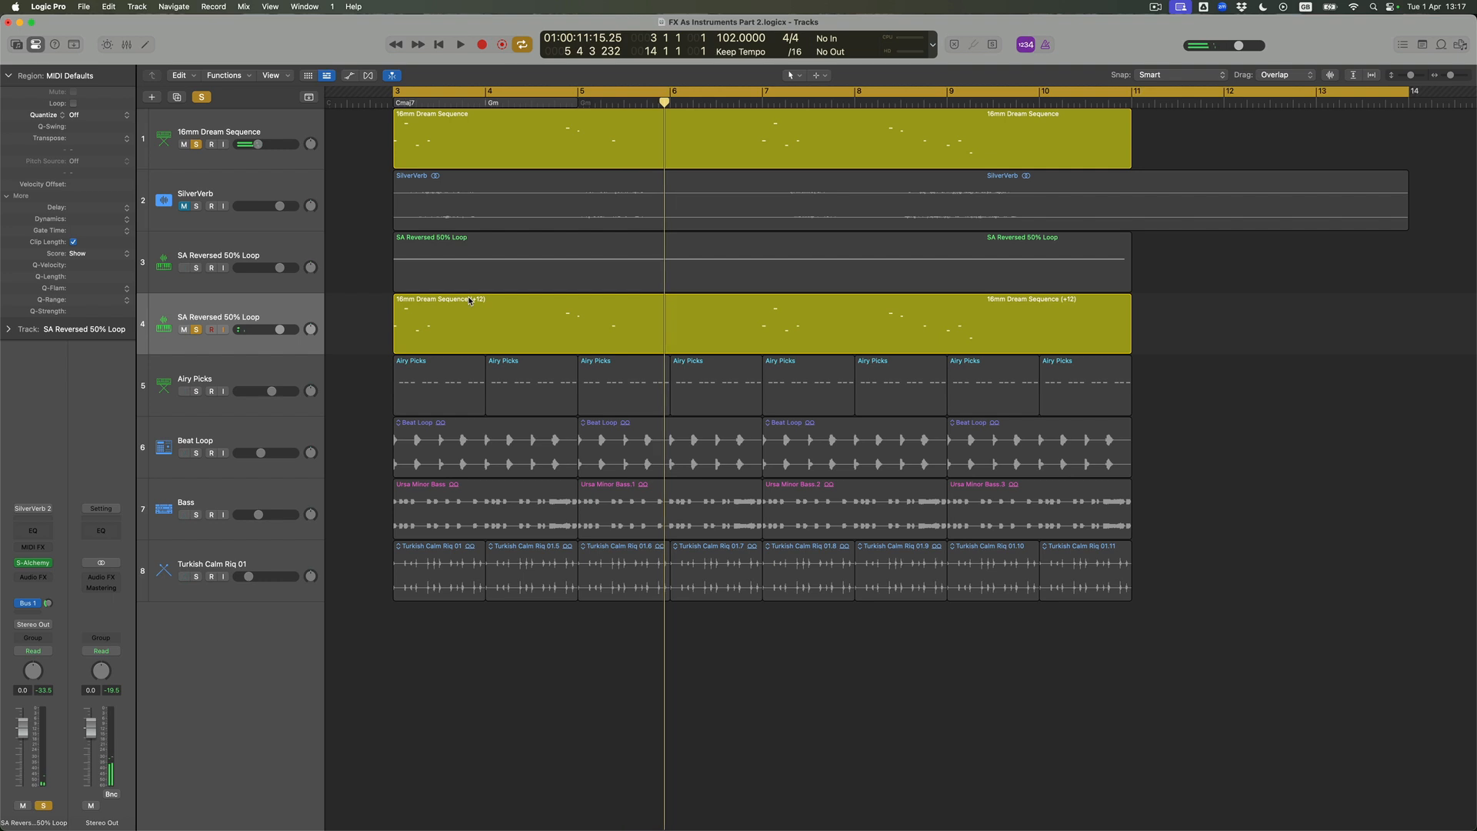
Step: Remove the copied region's transposition and open it in the Piano Roll with the Pointer tool active
click(470, 301)
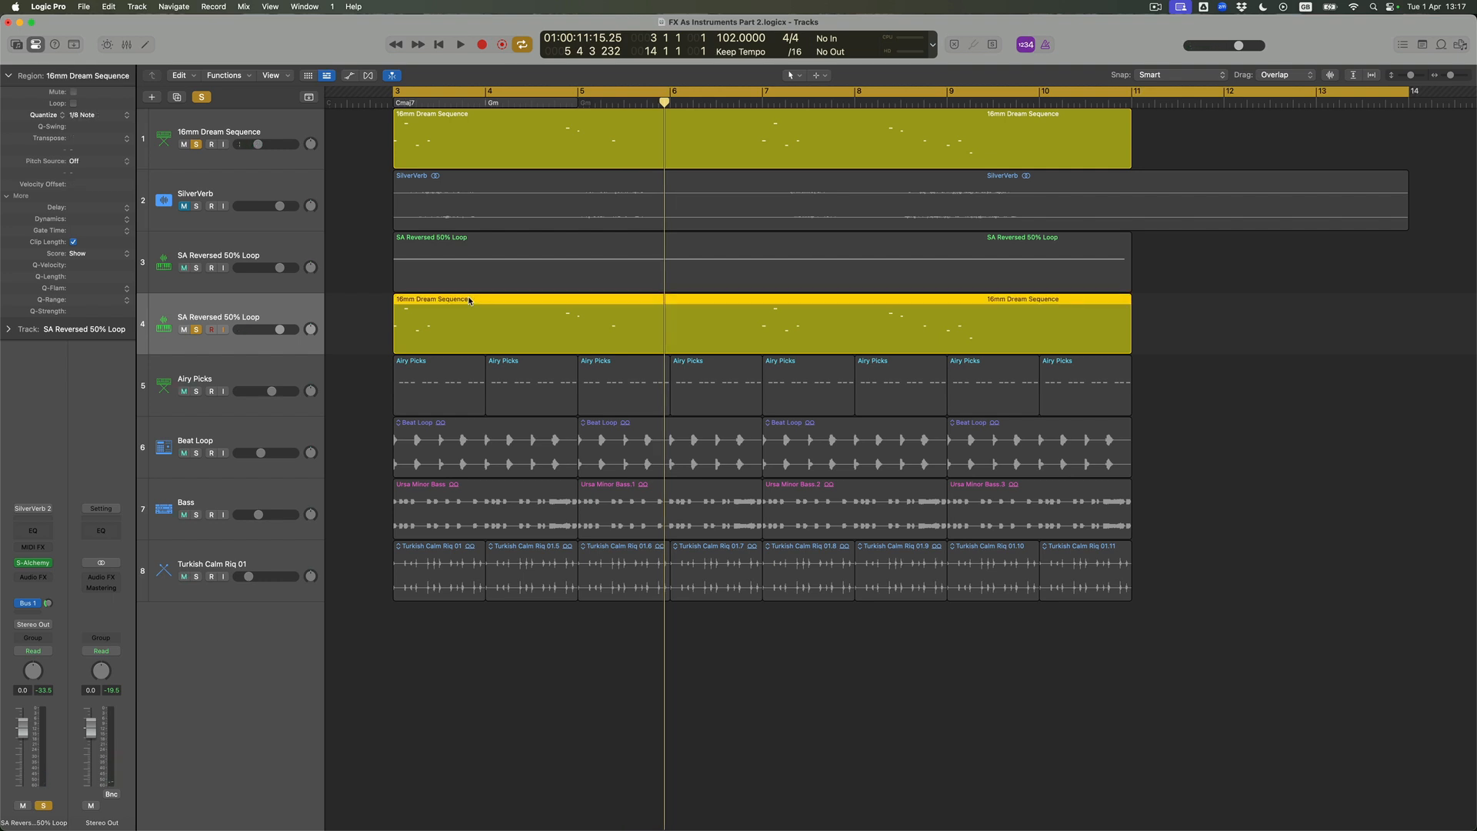
double_click(470, 301)
scroll(525, 520, right, 2)
scroll(525, 520, left, 5)
key(t)
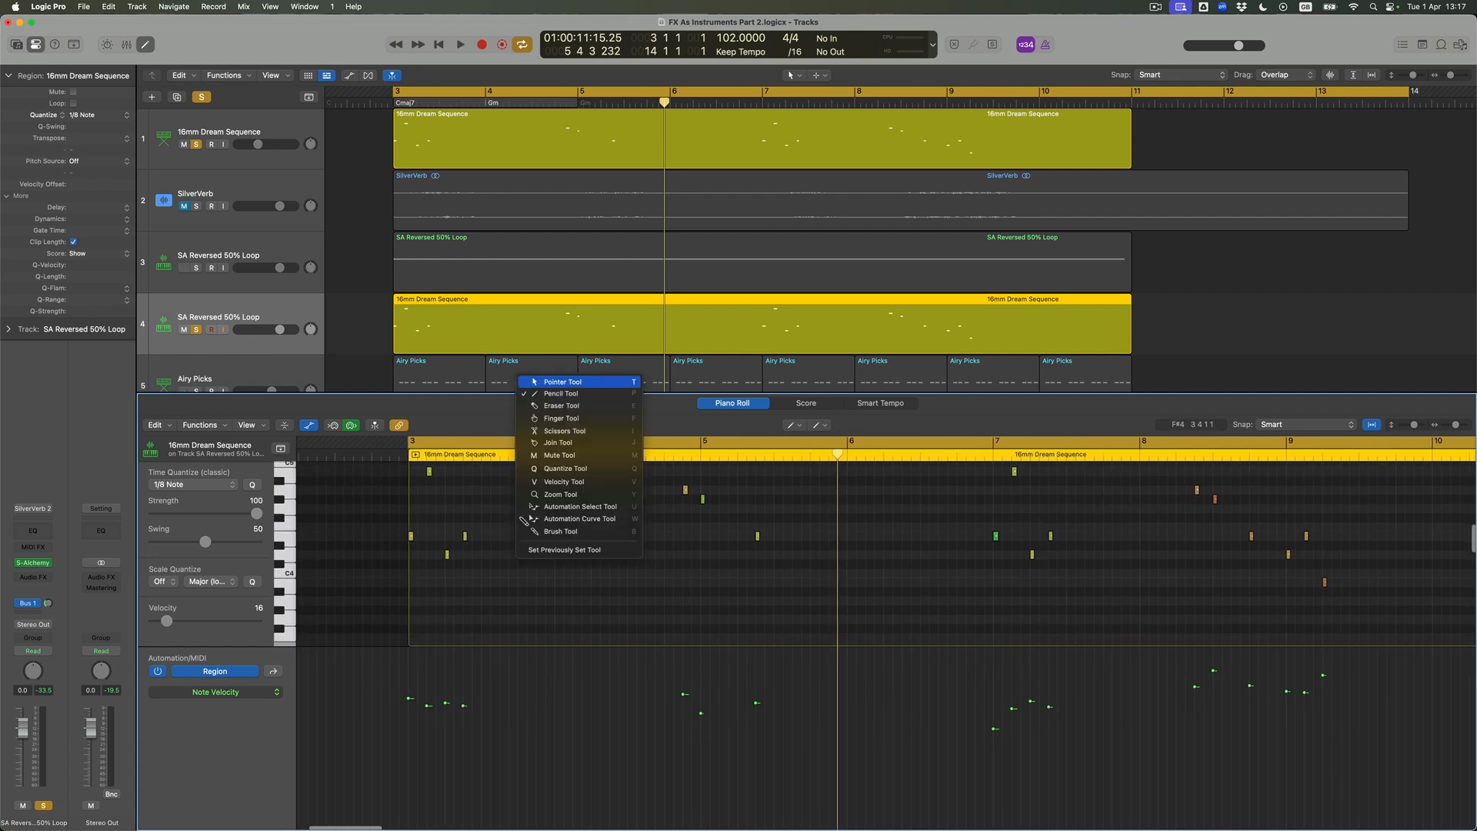
key(t)
scroll(523, 521, left, 2)
key(t)
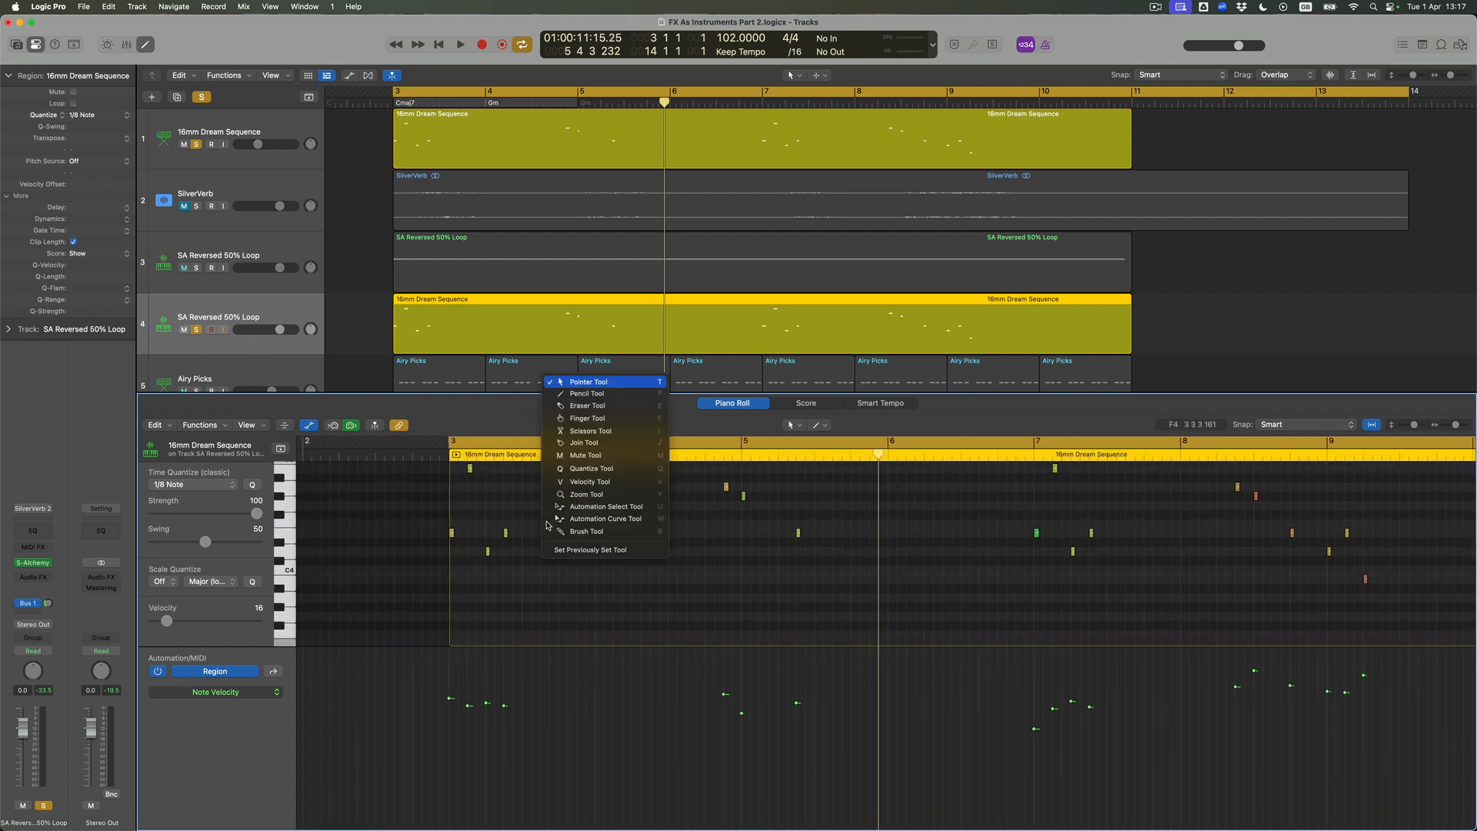
click(570, 382)
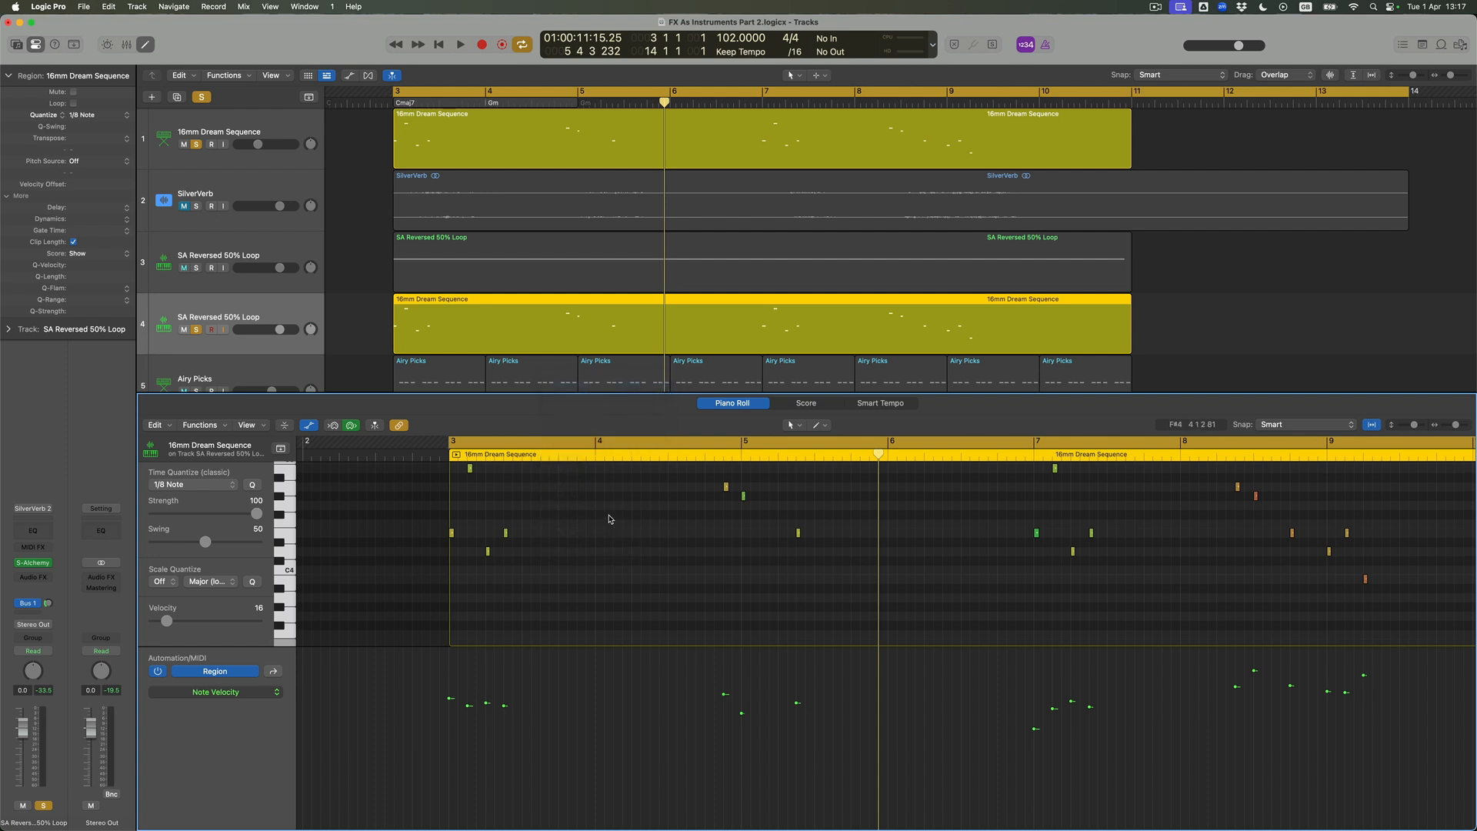
Step: Select all notes in the copied region and duplicate them one octave higher at the same positions
key(super+a)
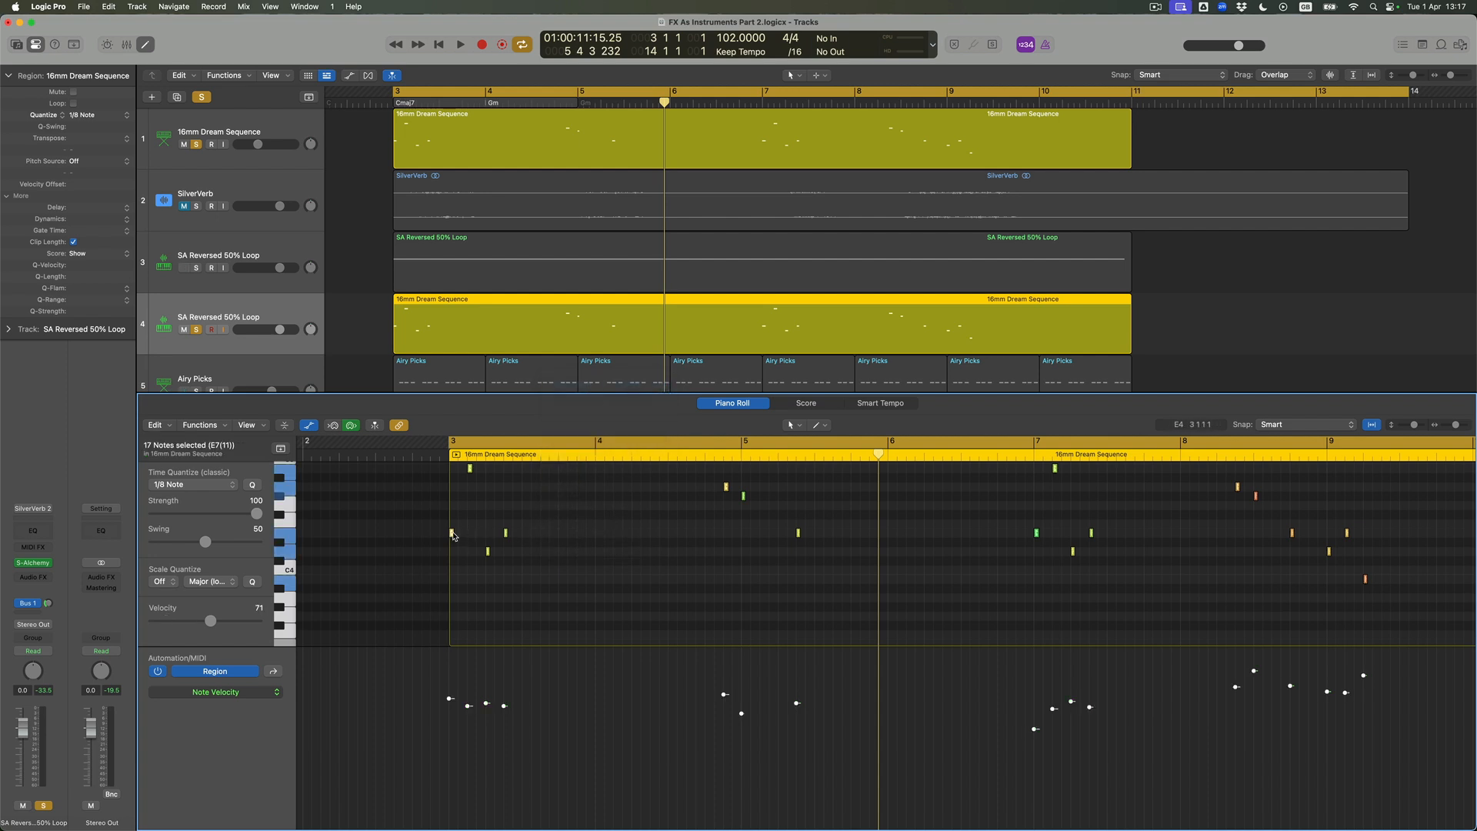
drag(452, 536, 454, 531)
scroll(454, 531, right, 4)
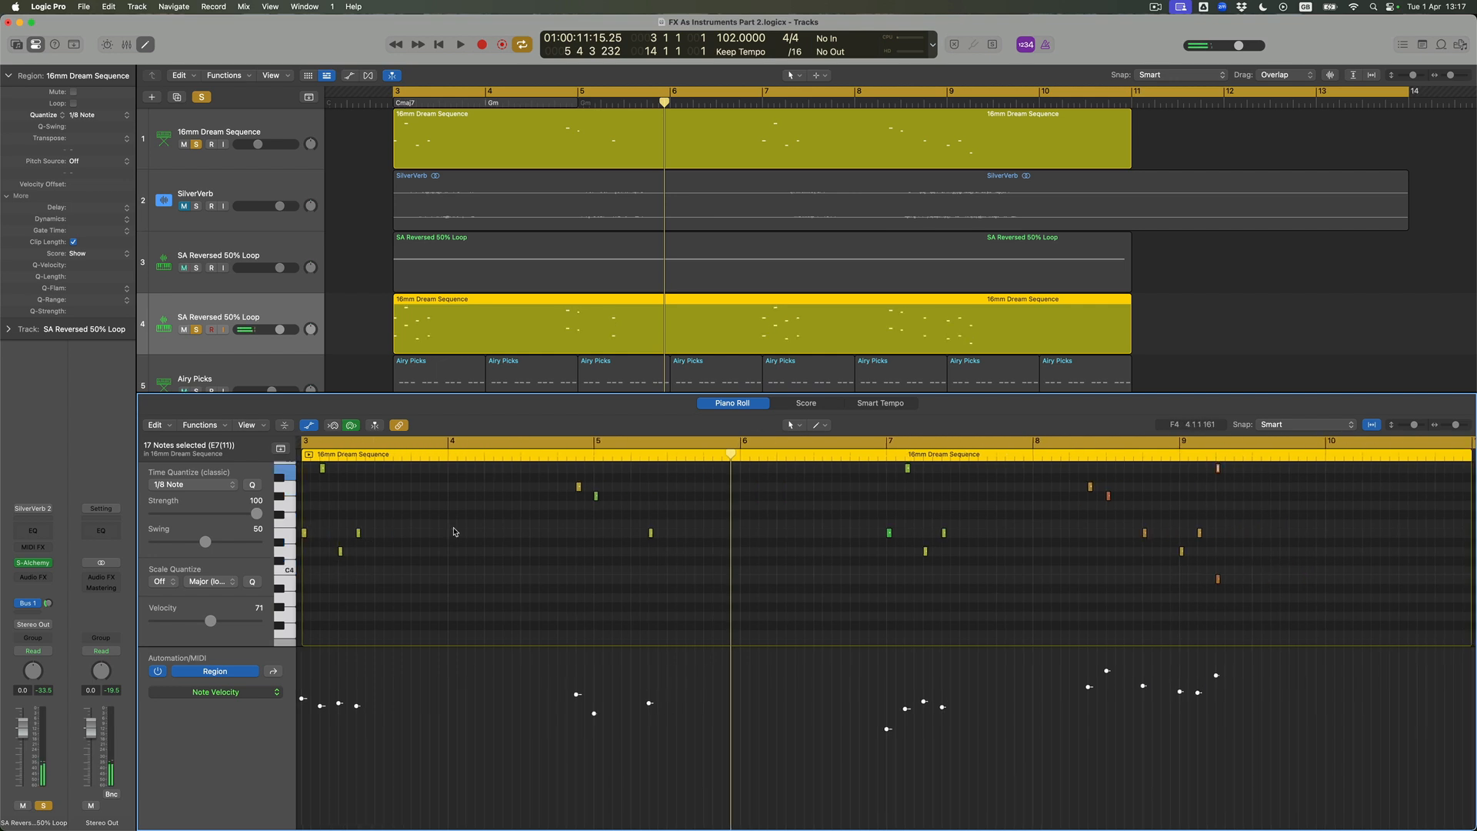
scroll(485, 547, right, 2)
scroll(486, 546, down, 2)
scroll(486, 547, right, 2)
scroll(485, 547, down, 2)
scroll(486, 547, up, 4)
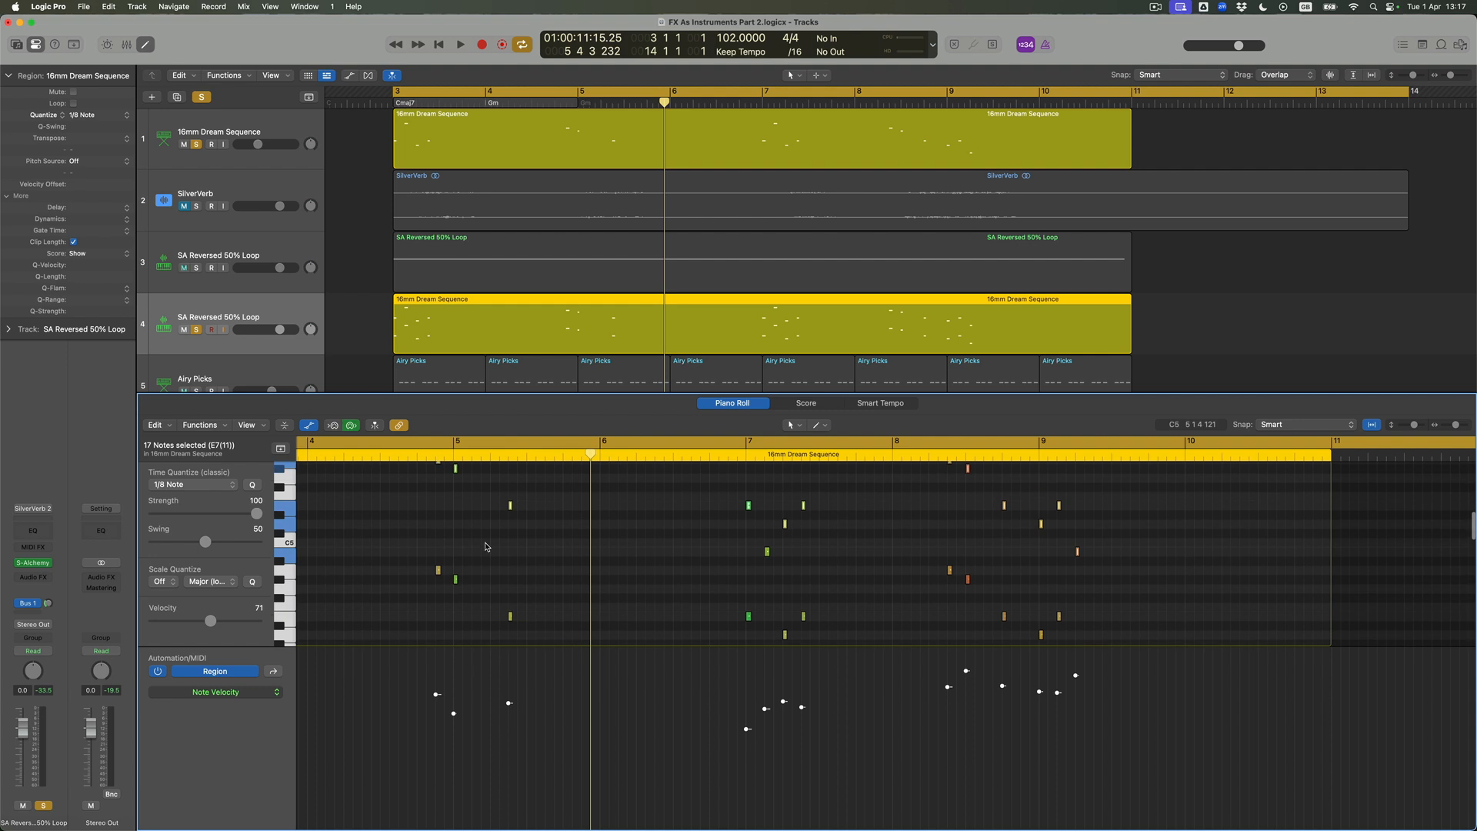
Step: Play the octave-doubled sampler region together with the original 16mm Dream Sequence part from just before bar 3
scroll(485, 546, left, 8)
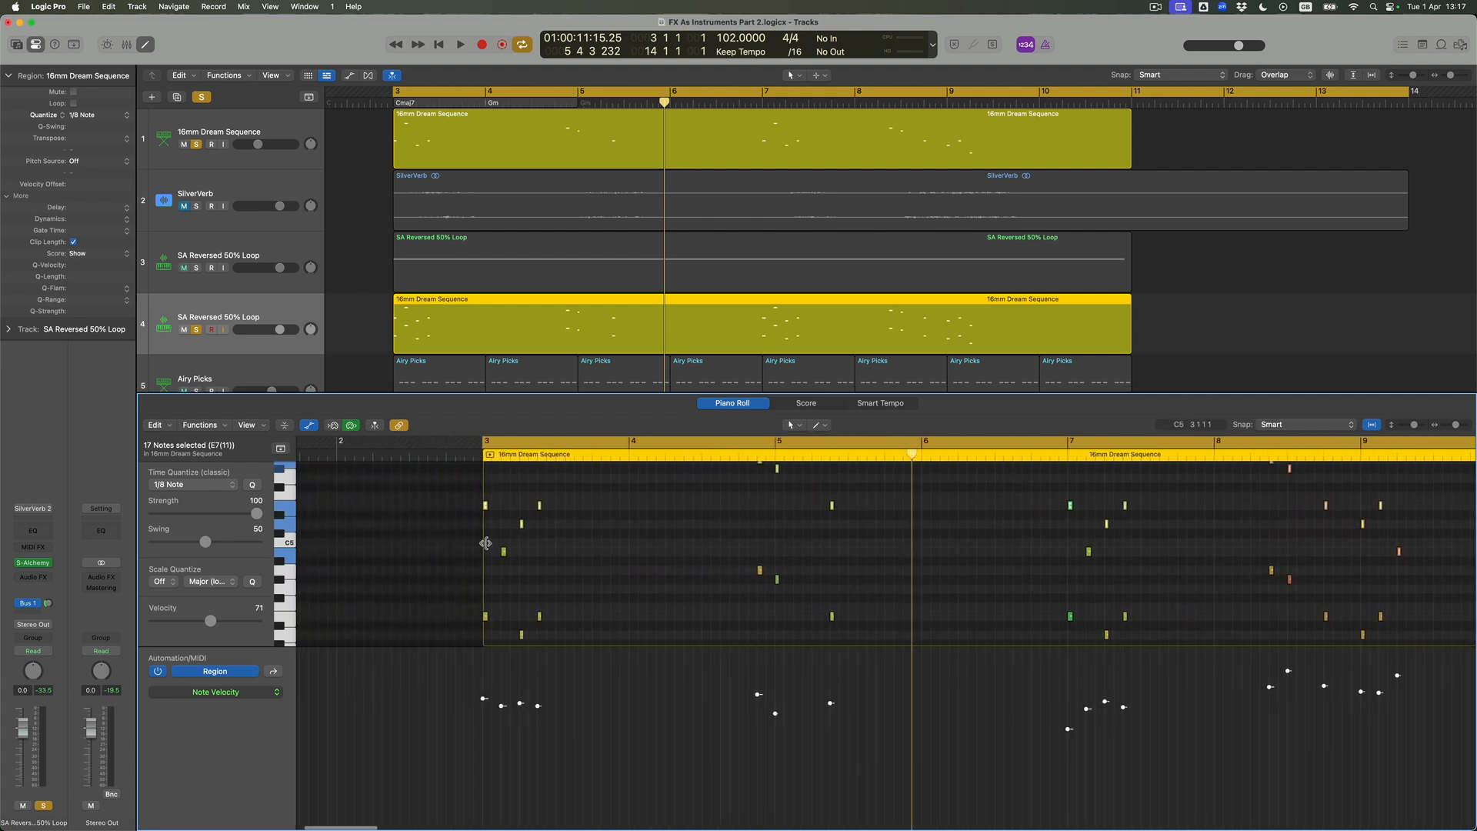
double_click(471, 455)
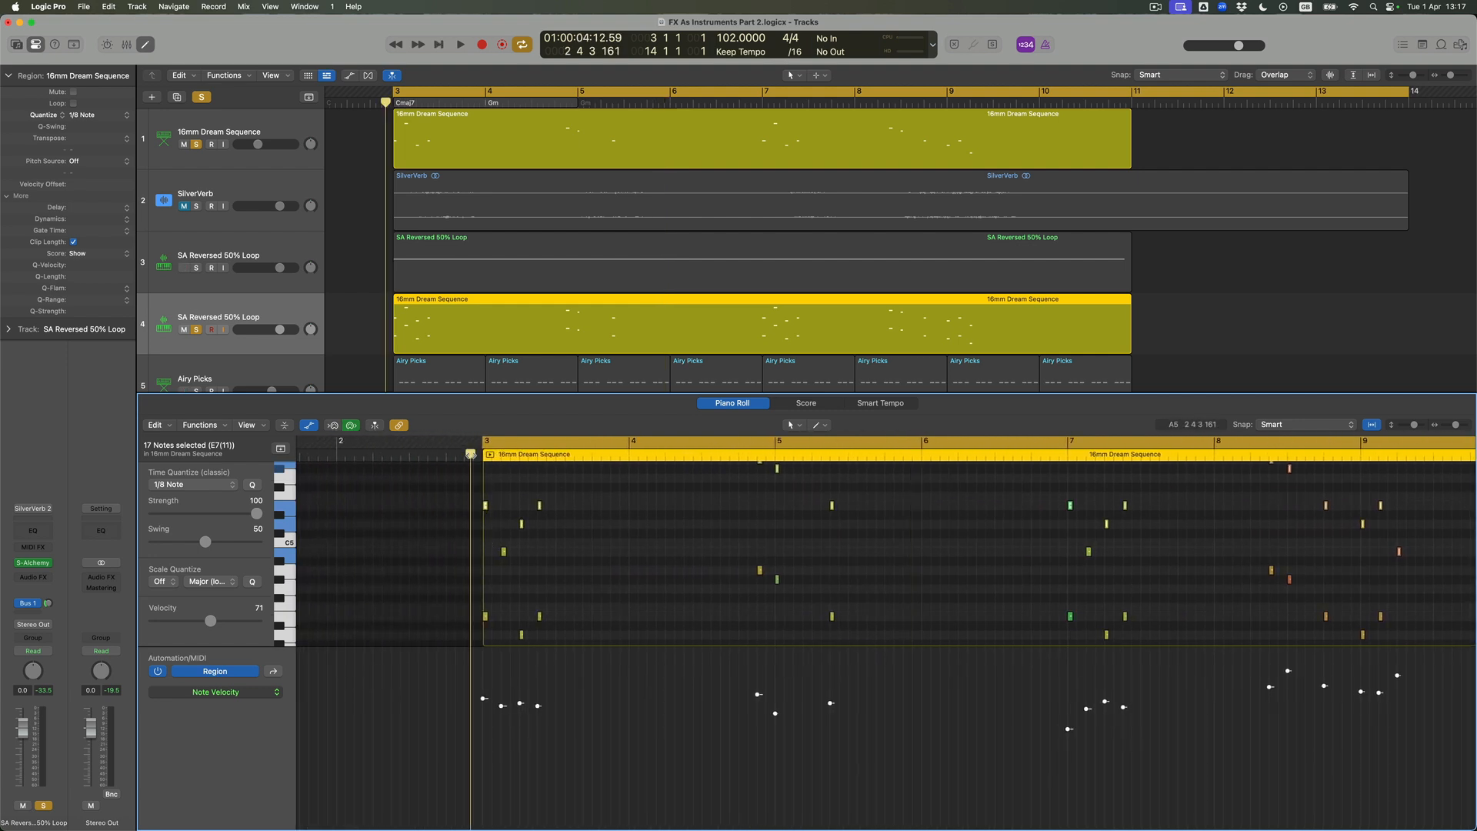
scroll(471, 462, down, 1)
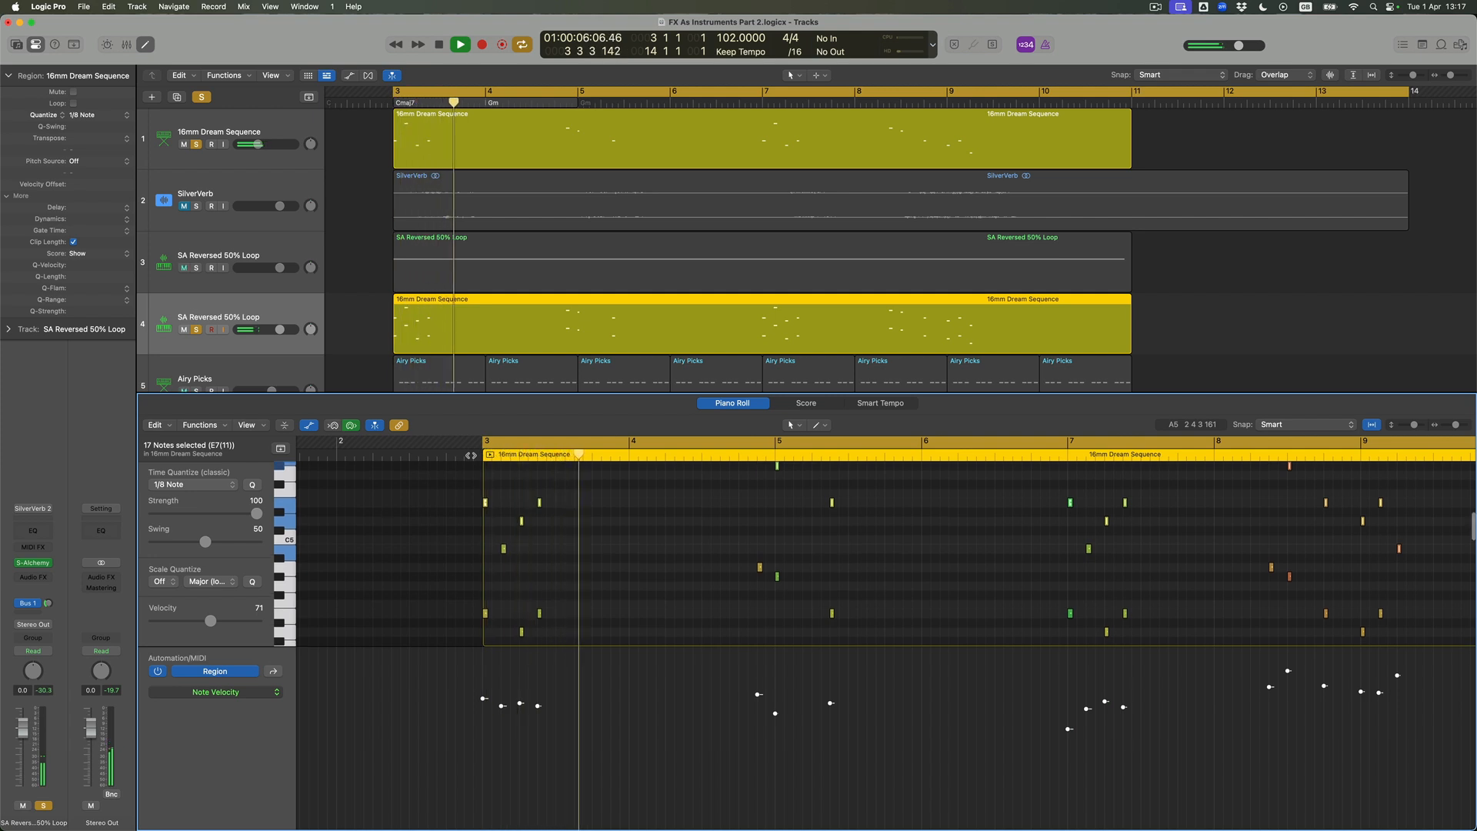
scroll(239, 330, right, 1)
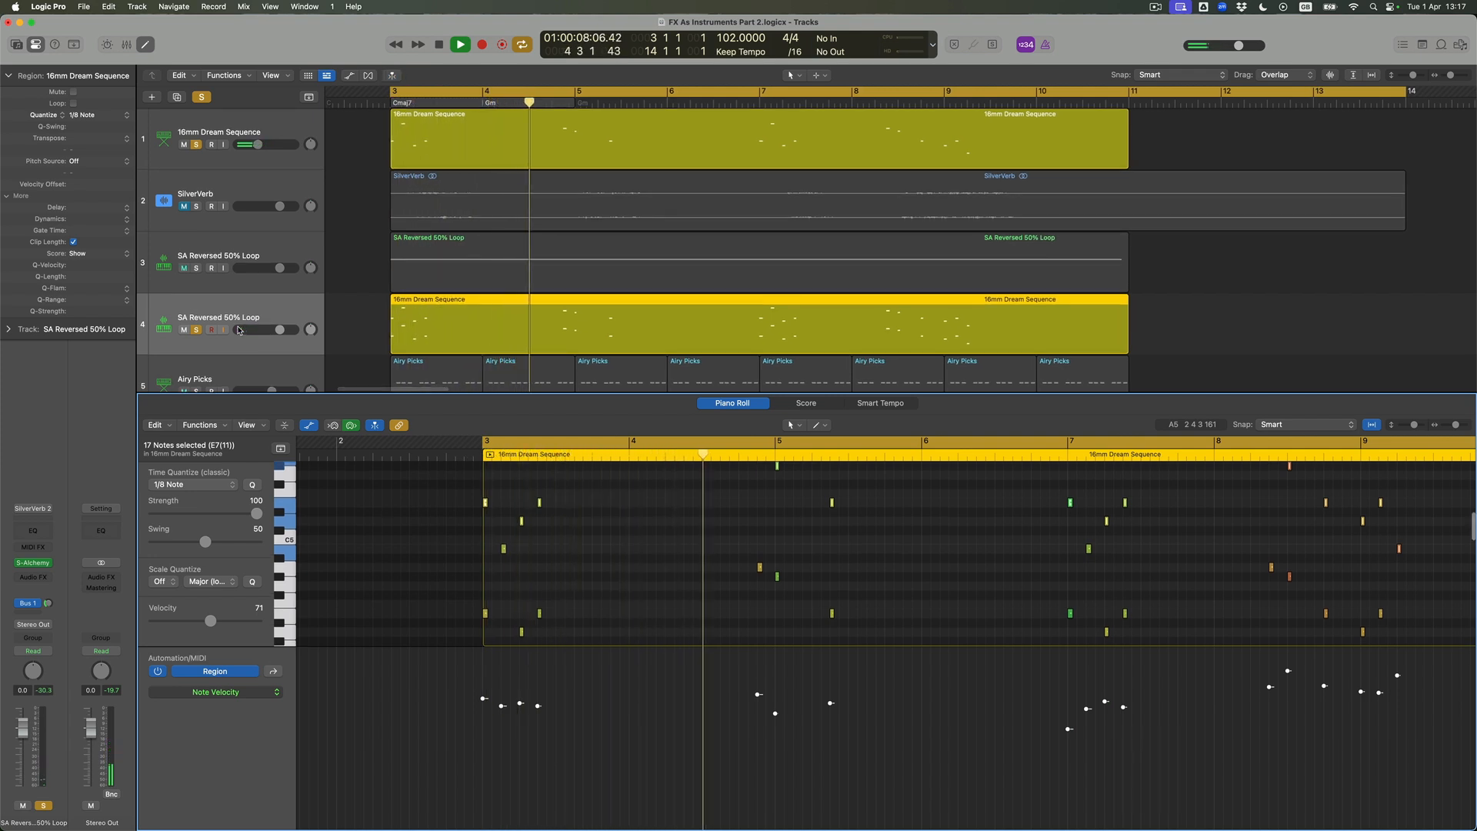
key(space)
Step: Solo the sustained SA Reversed 50% Loop track as well, audition the three soloed parts together and close the Piano Roll
click(197, 268)
key(space)
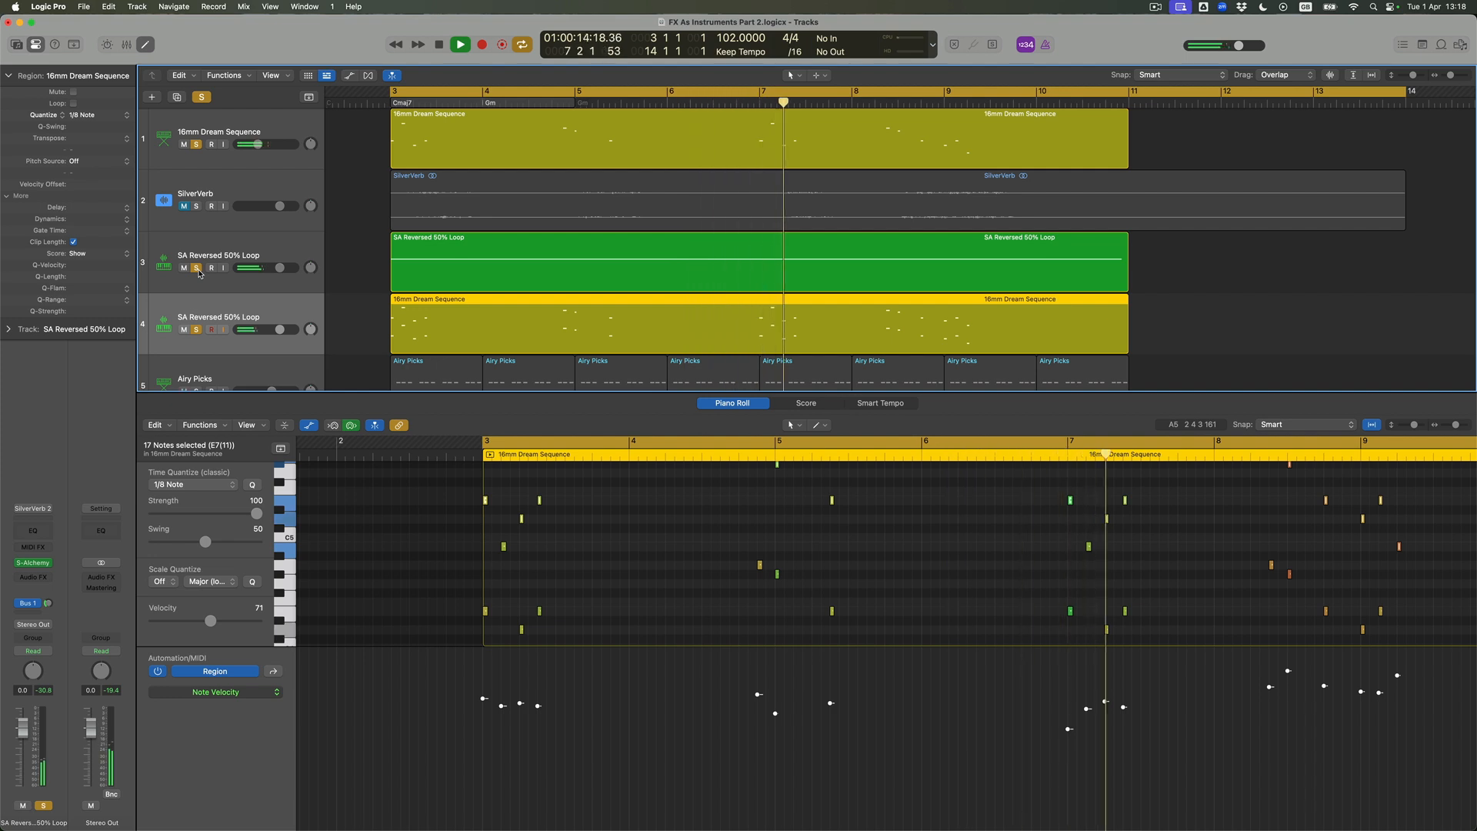
click(146, 45)
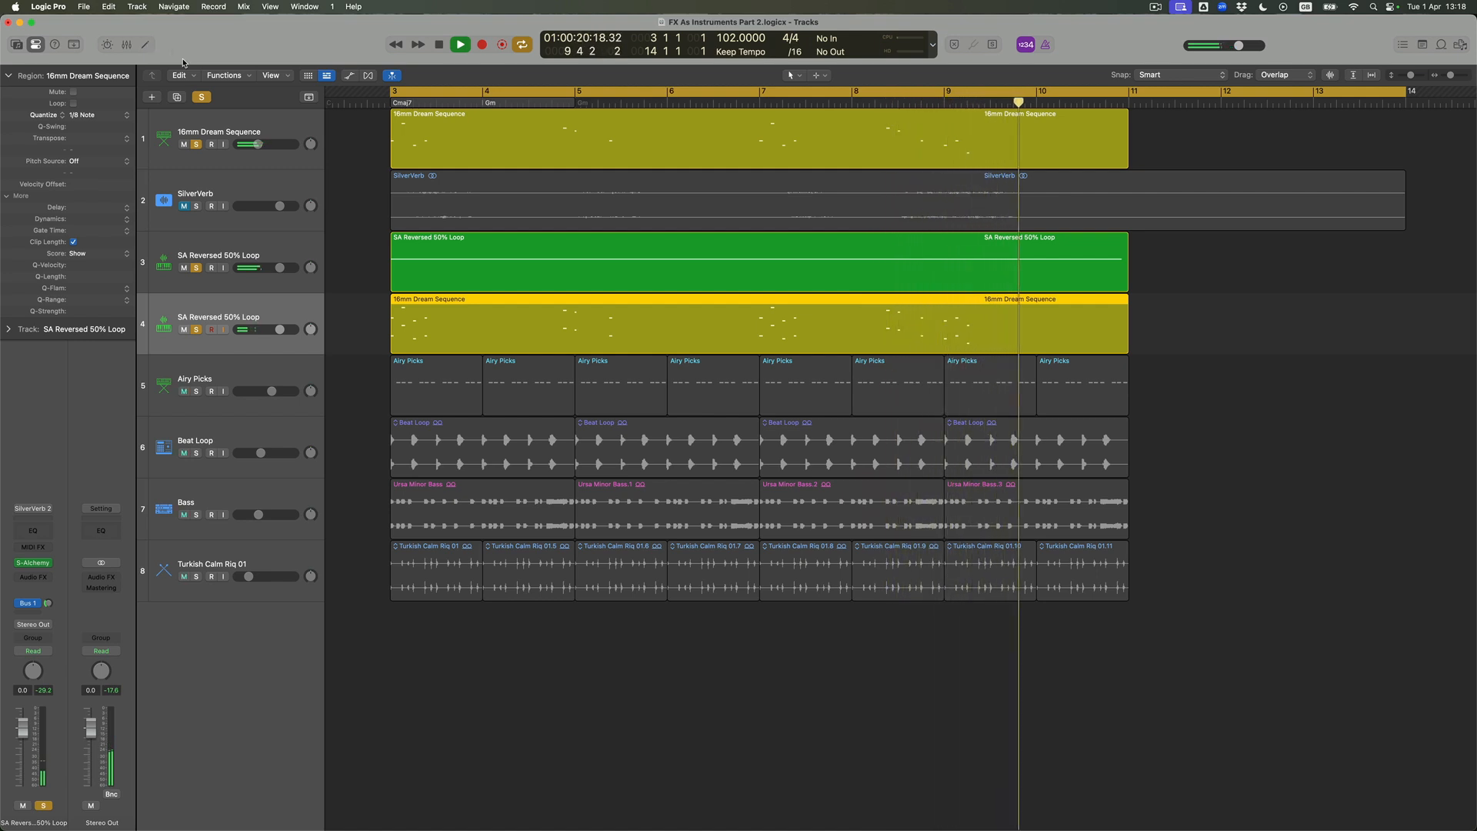
Step: Clear all track solos and audition the new sampler parts within the full arrangement
key(space)
click(202, 97)
key(space)
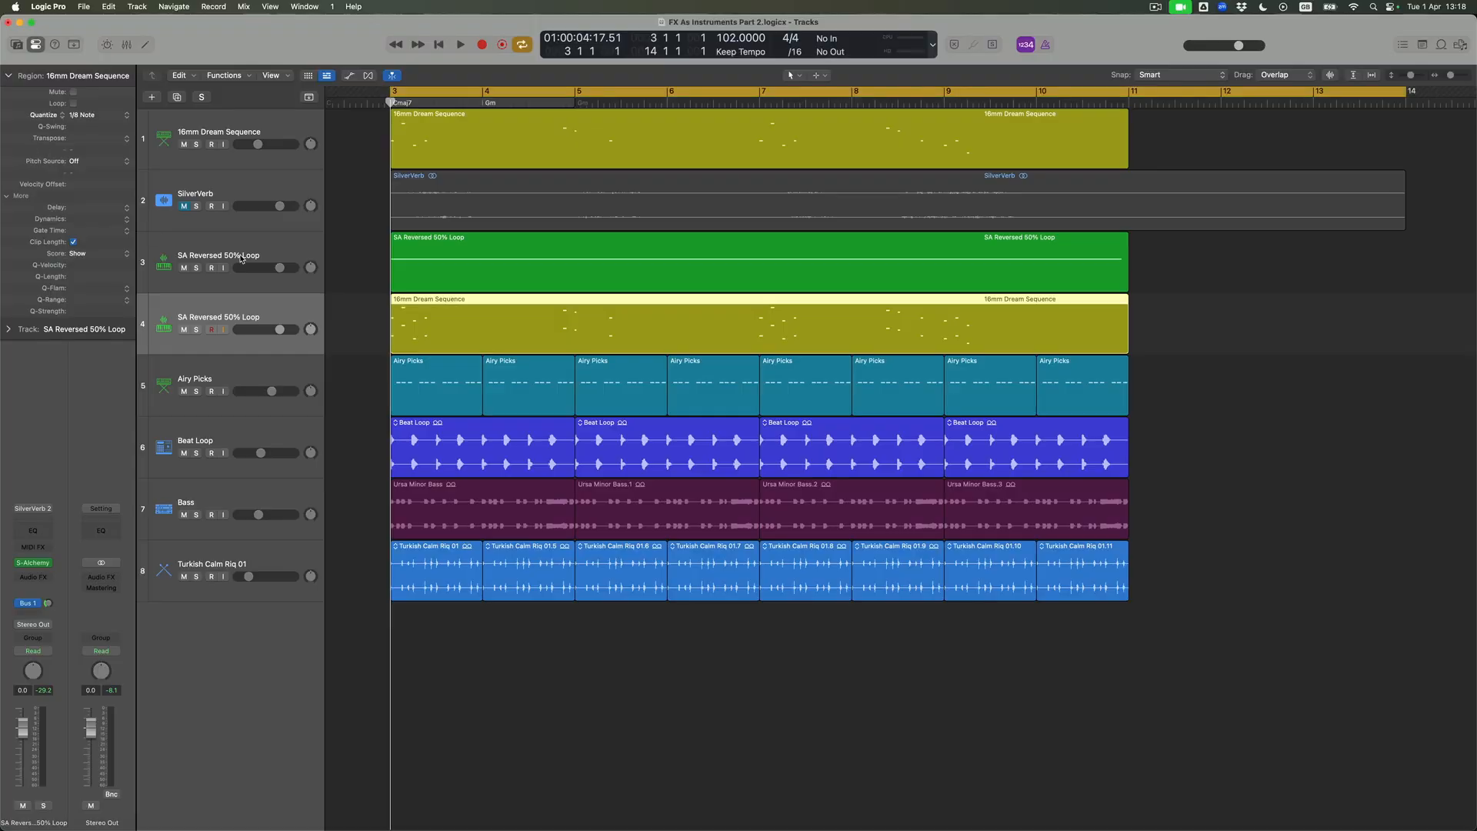
Step: Solo the sustained SA Reversed 50% Loop track and insert a stereo Tremolo with an unsynced rate of 0.15 Hz
click(240, 259)
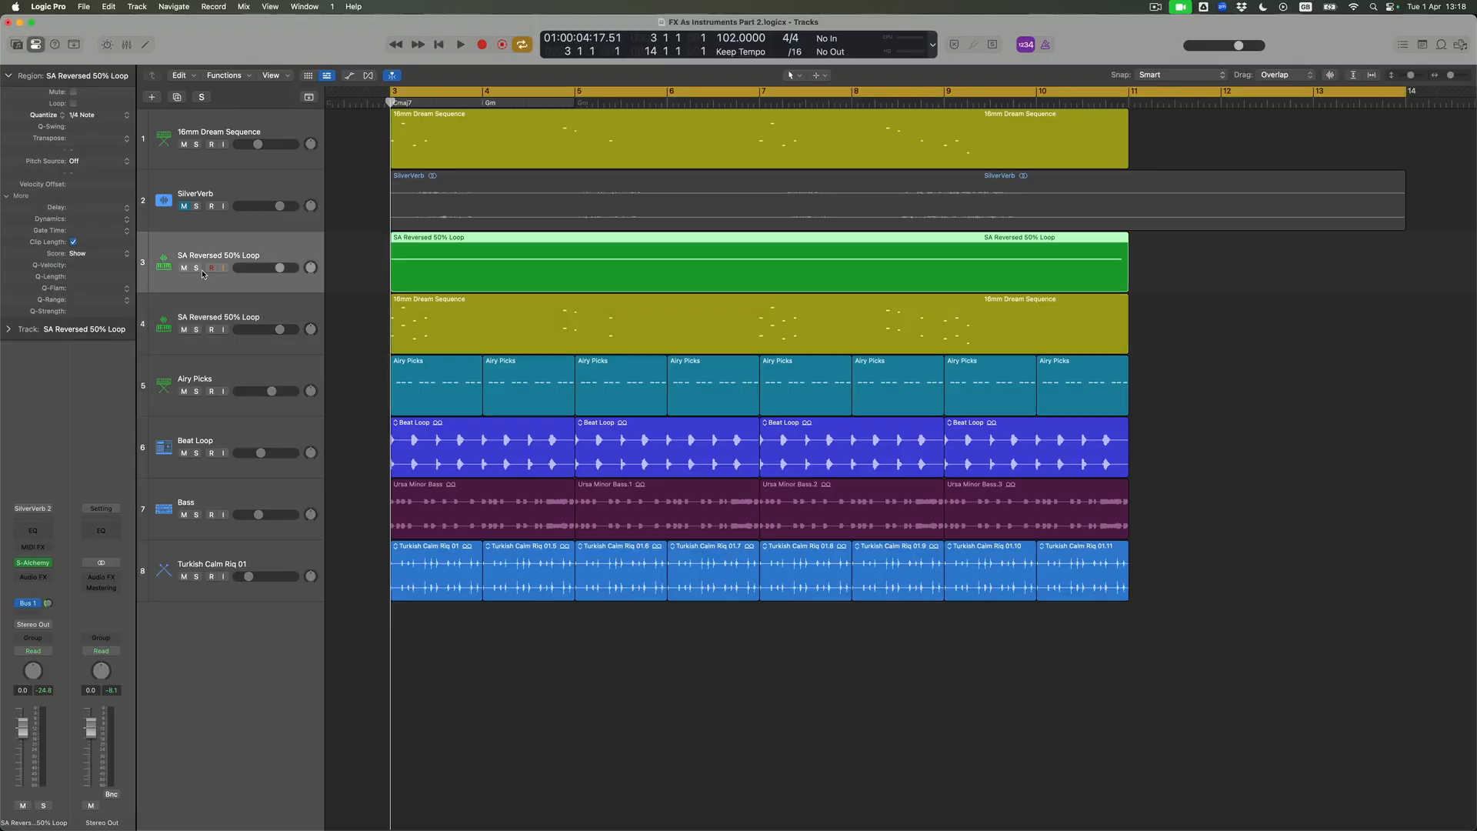
click(196, 269)
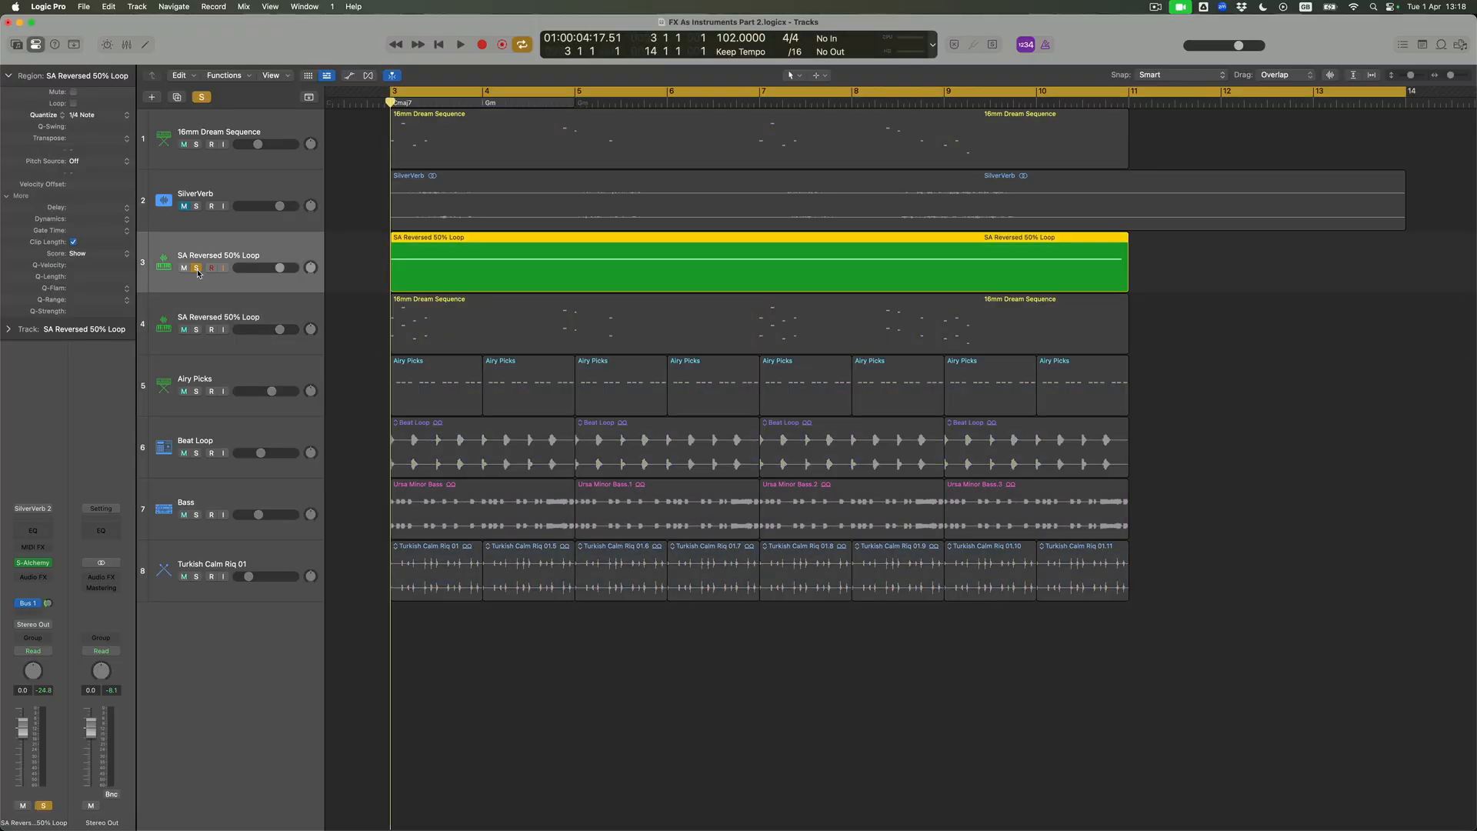
click(47, 580)
mouse_move(83, 623)
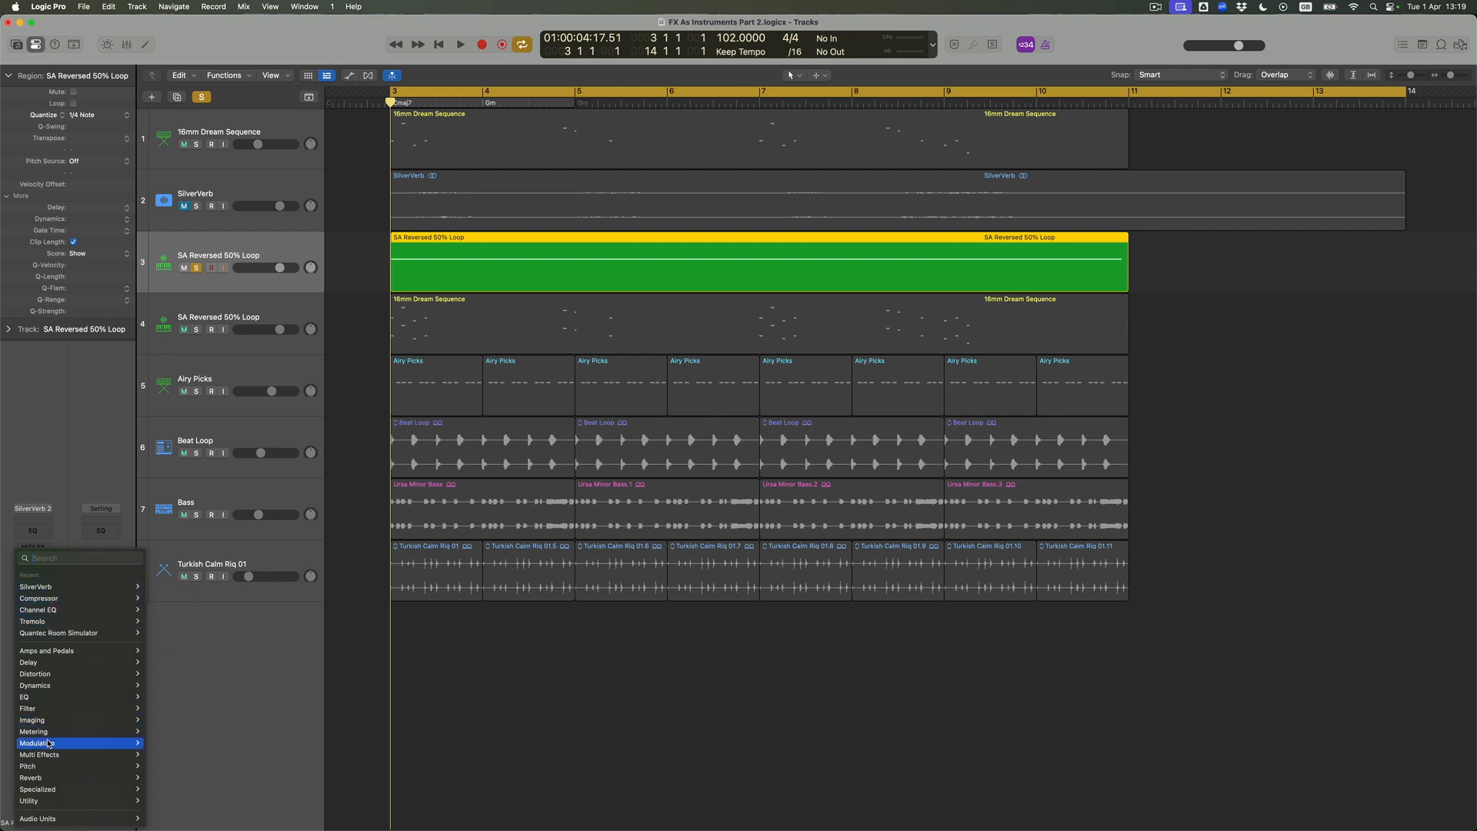
mouse_move(48, 744)
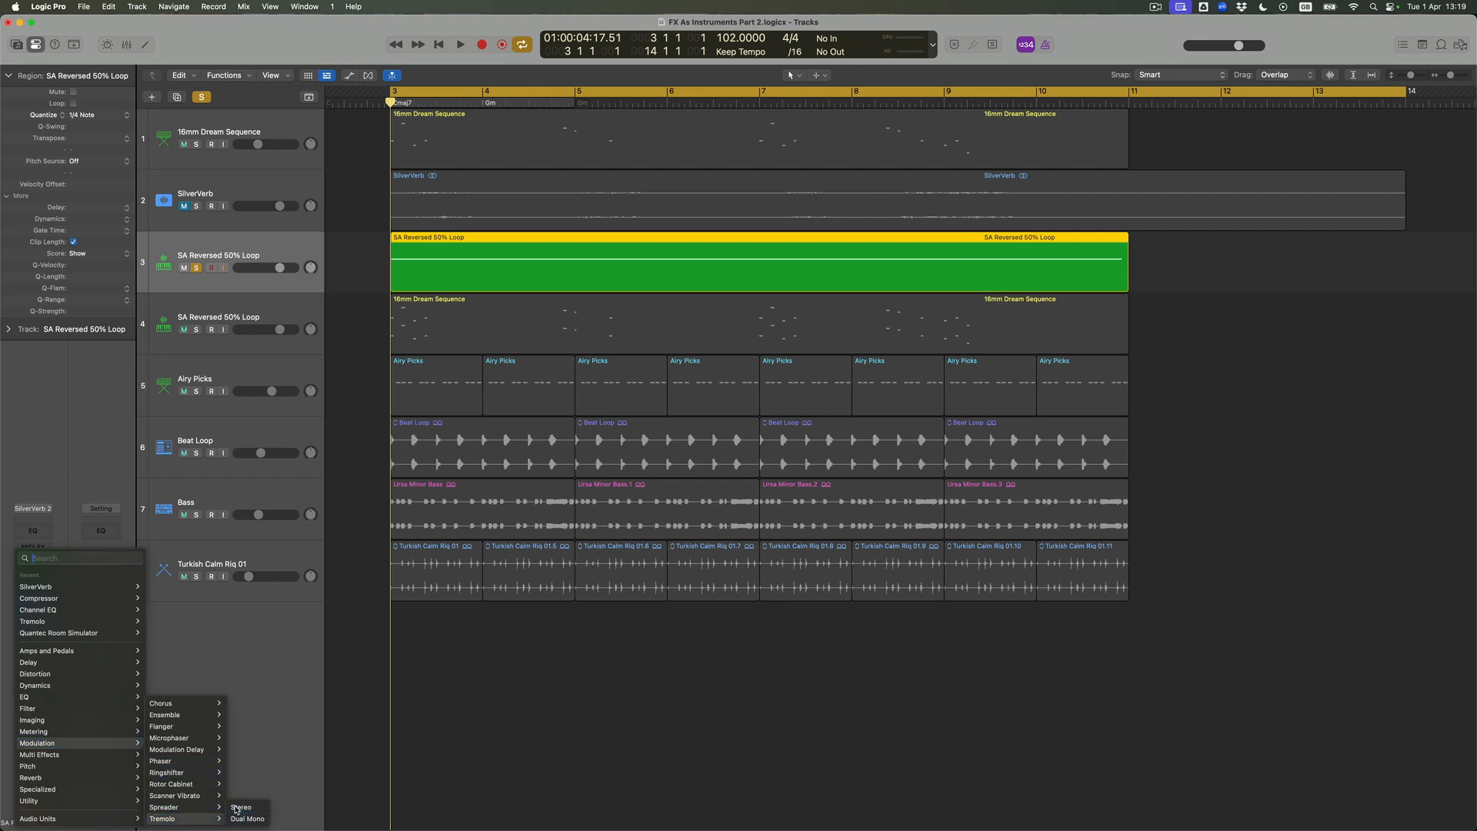
click(236, 808)
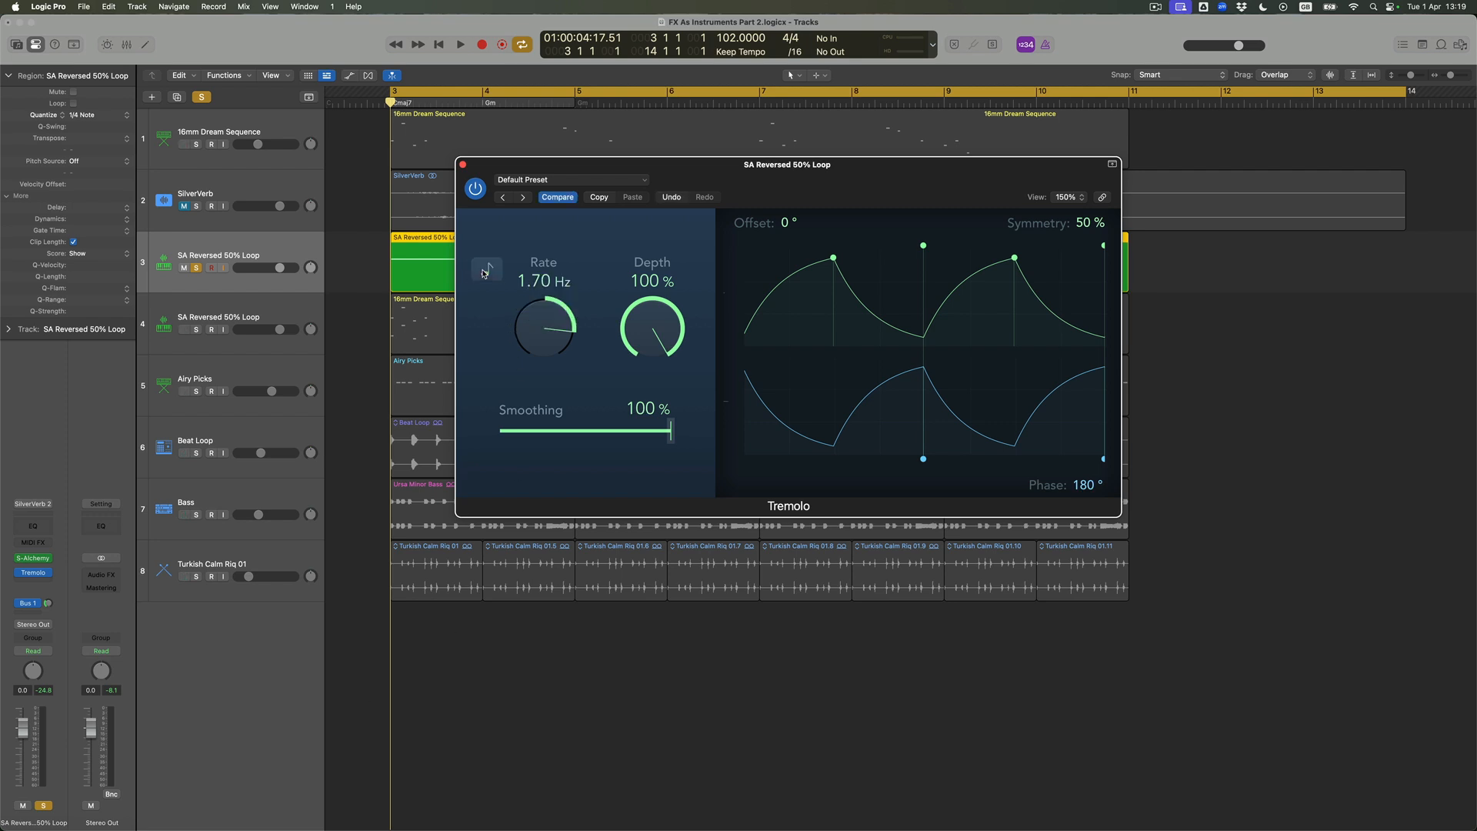
drag(541, 164, 673, 247)
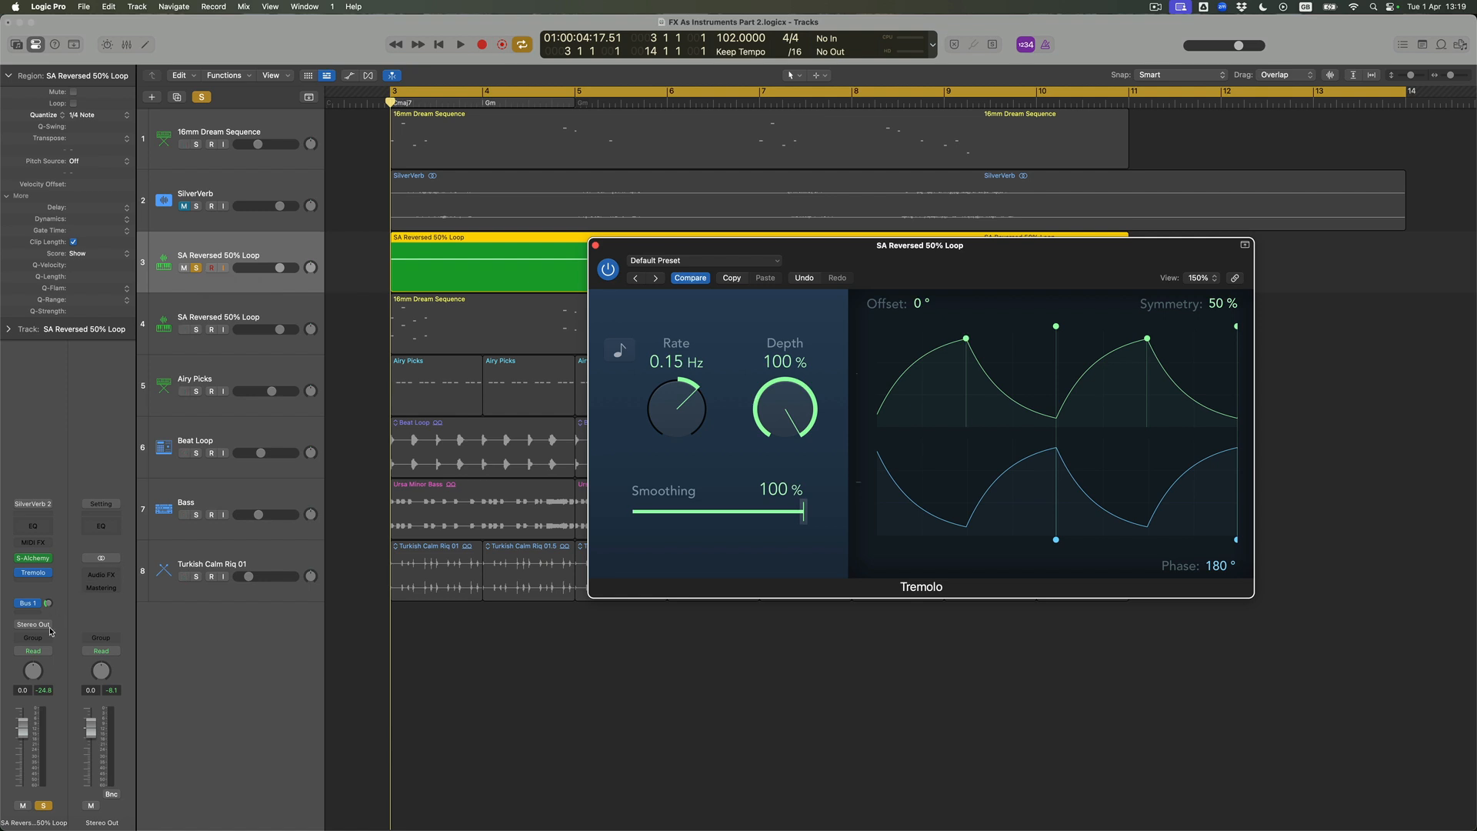
Step: Record Latch automation of the Tremolo rate rising from 0.15 to 20 Hz during playback, and return the track to Read mode
click(33, 651)
click(52, 676)
key(space)
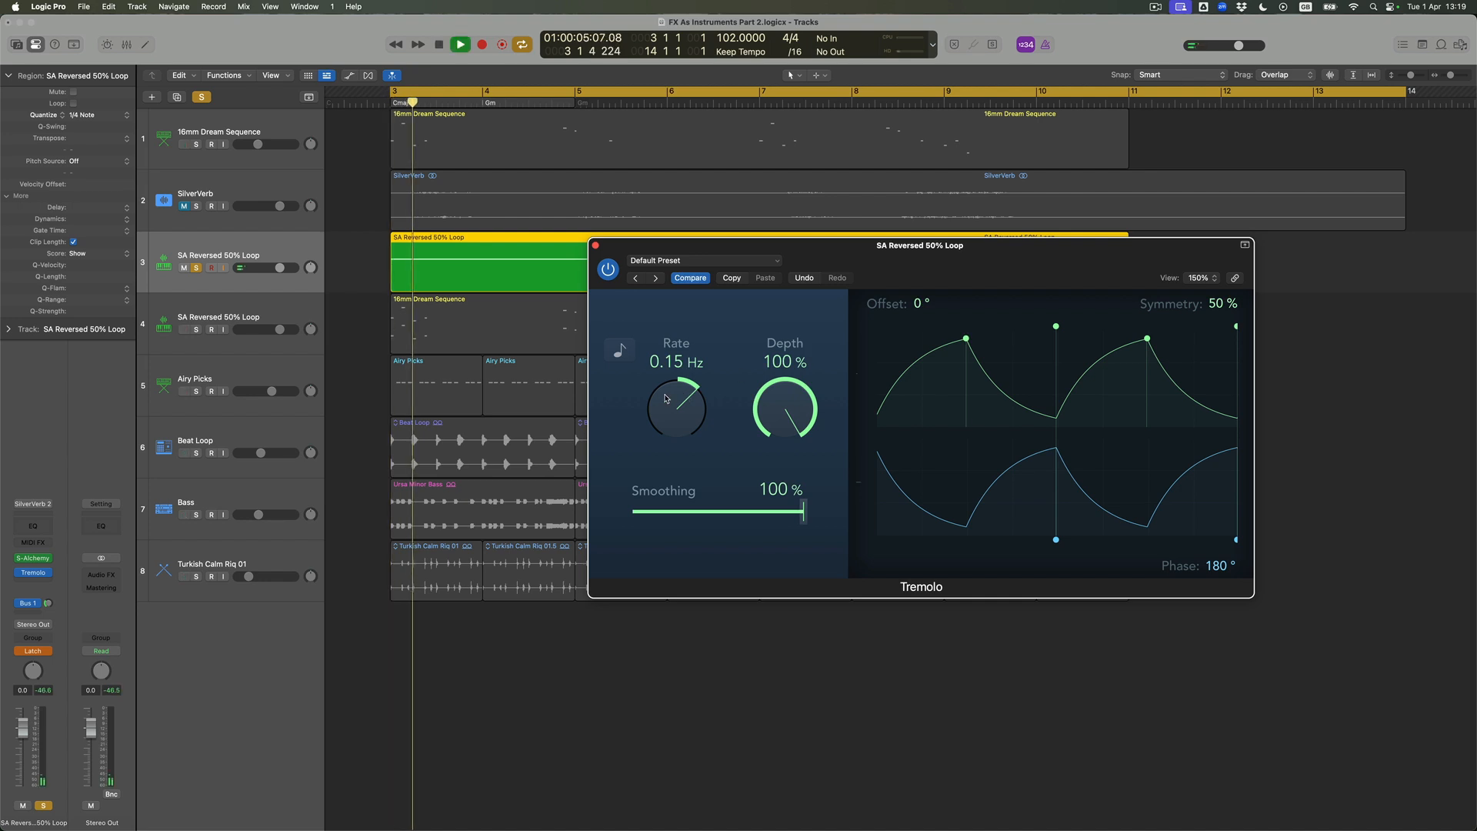
drag(667, 397, 674, 333)
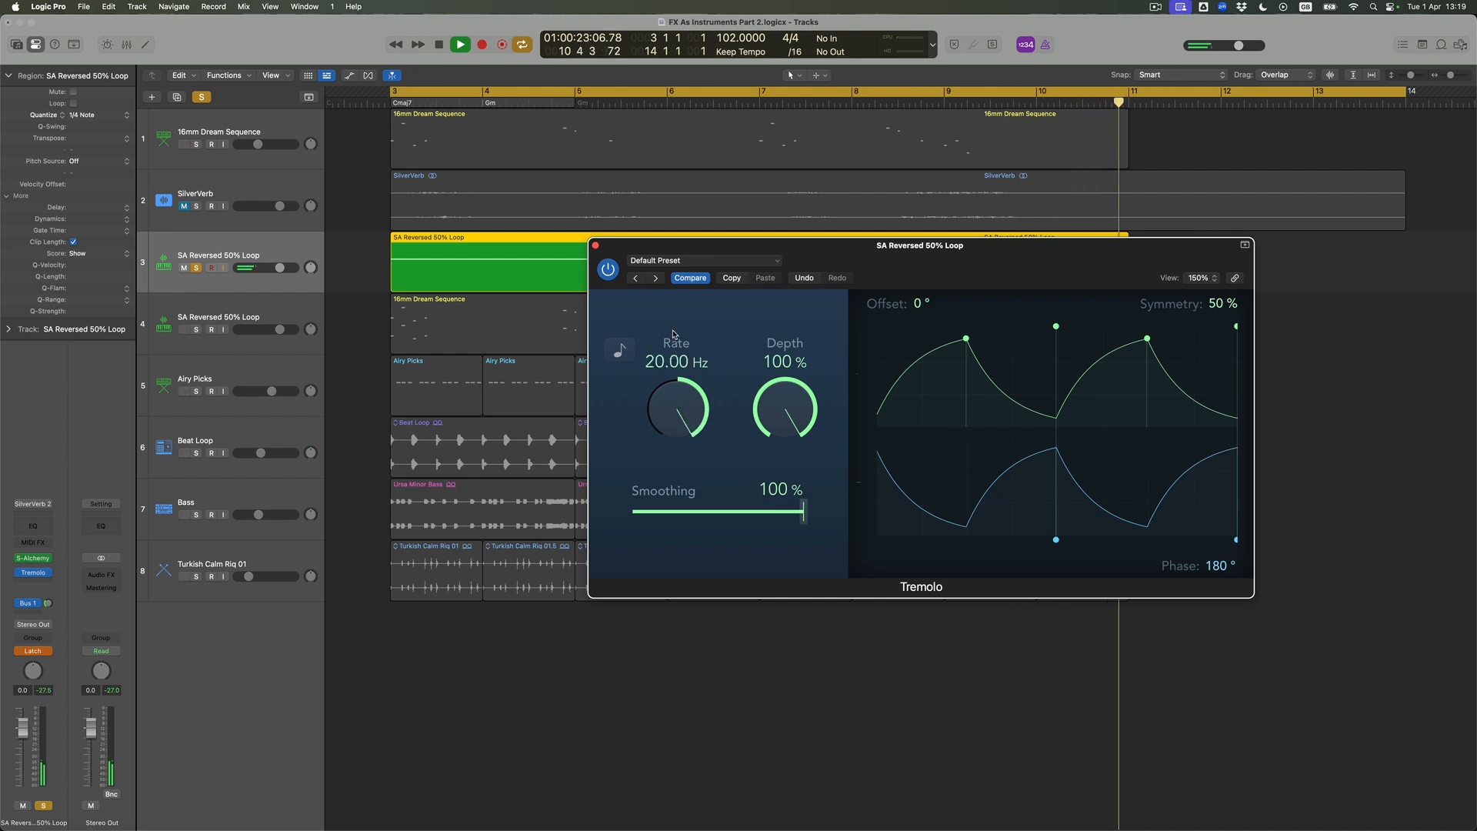
key(space)
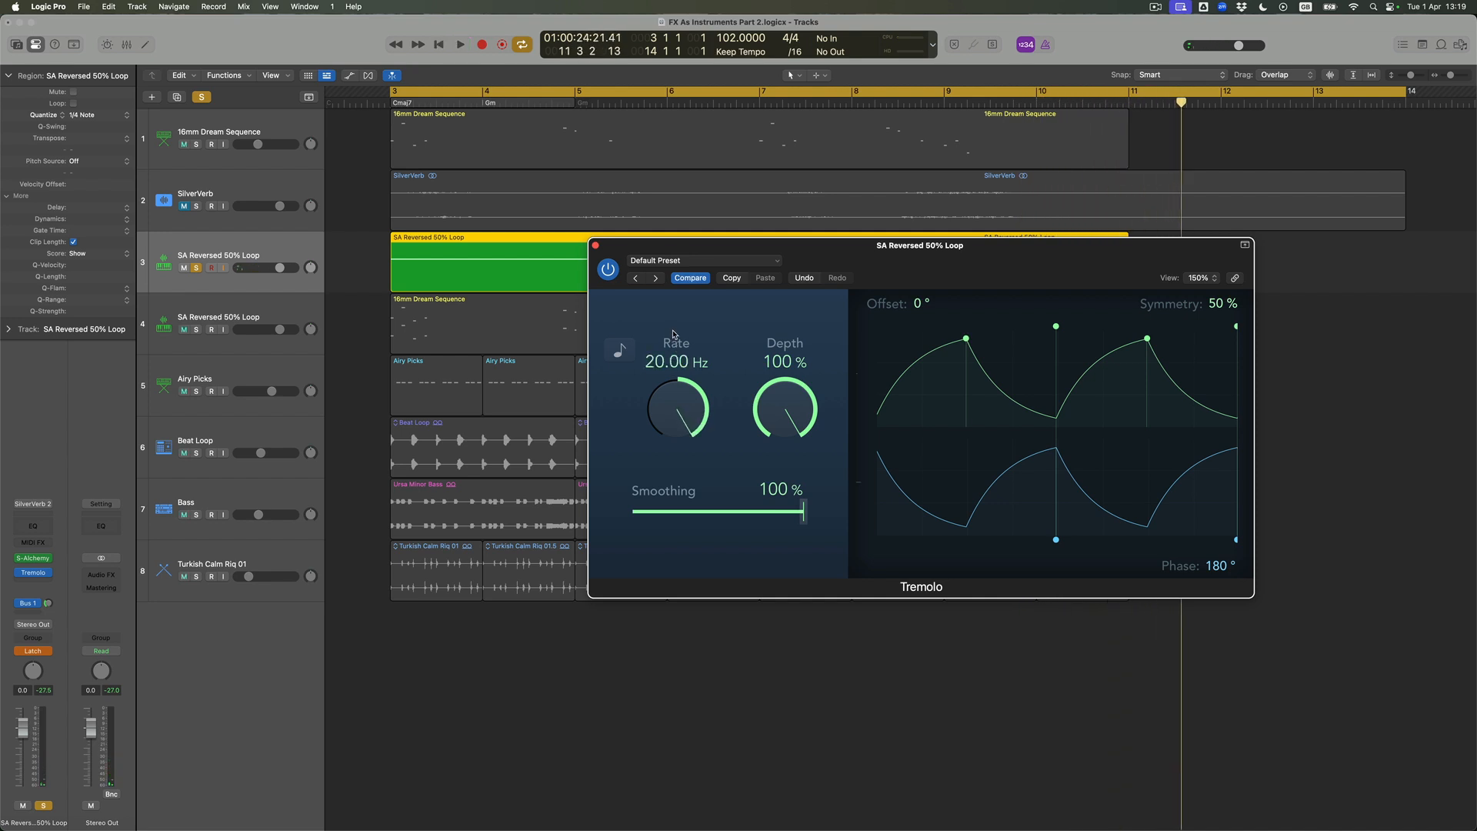
click(33, 650)
click(54, 637)
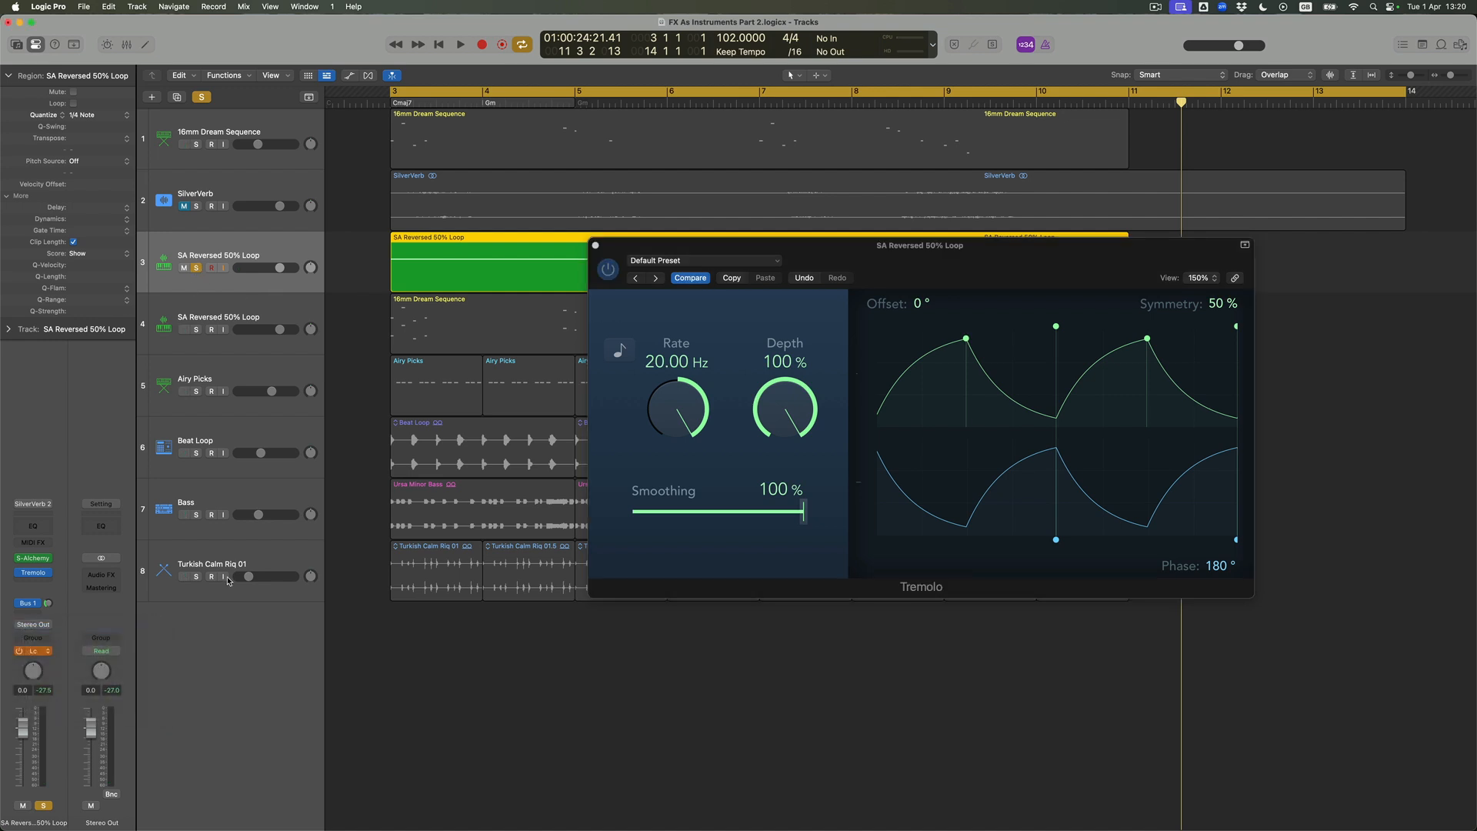
Step: Unsolo the sustained sampler track and play the whole arrangement from bar 3 with the Tremolo automation
click(197, 267)
key(Return)
key(space)
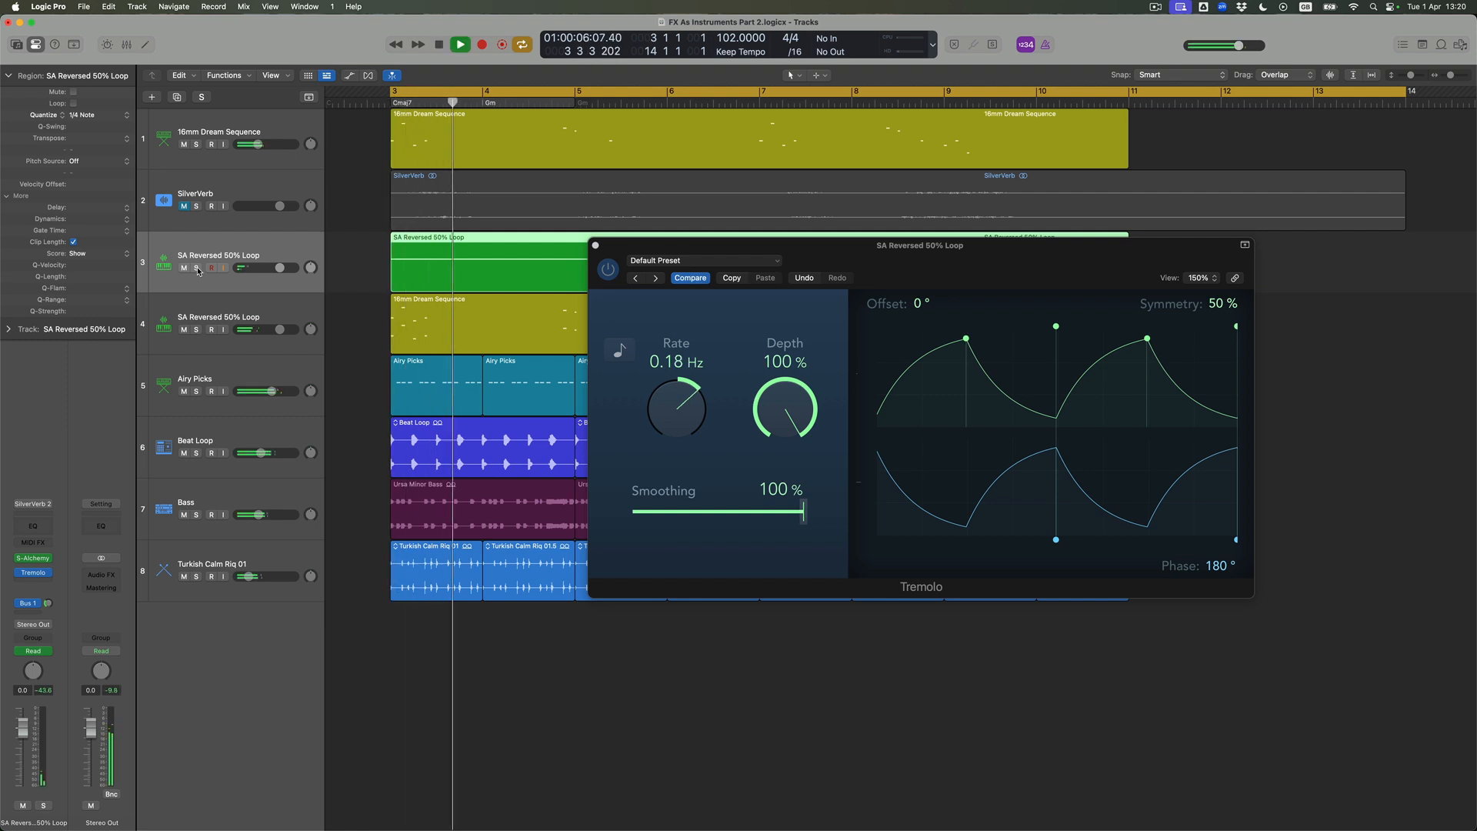